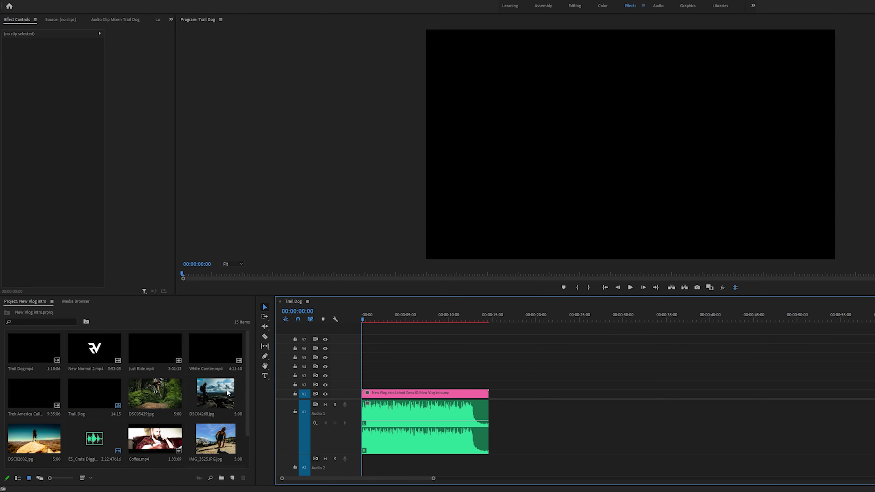
scroll(228, 393, down, 2)
click(476, 393)
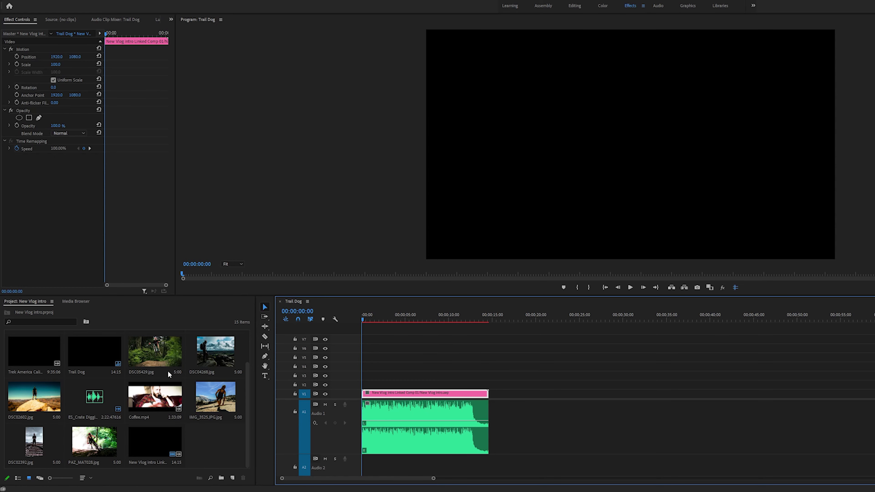
scroll(162, 436, up, 2)
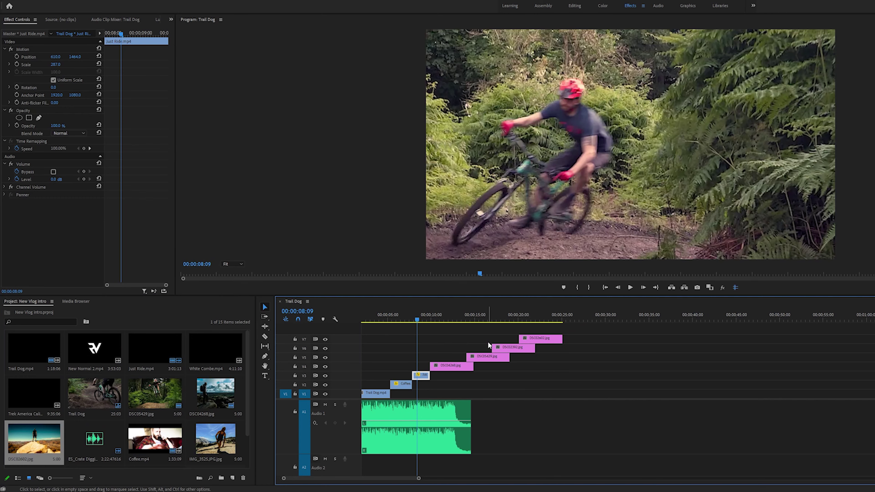
drag(615, 332, 379, 459)
drag(571, 329, 586, 466)
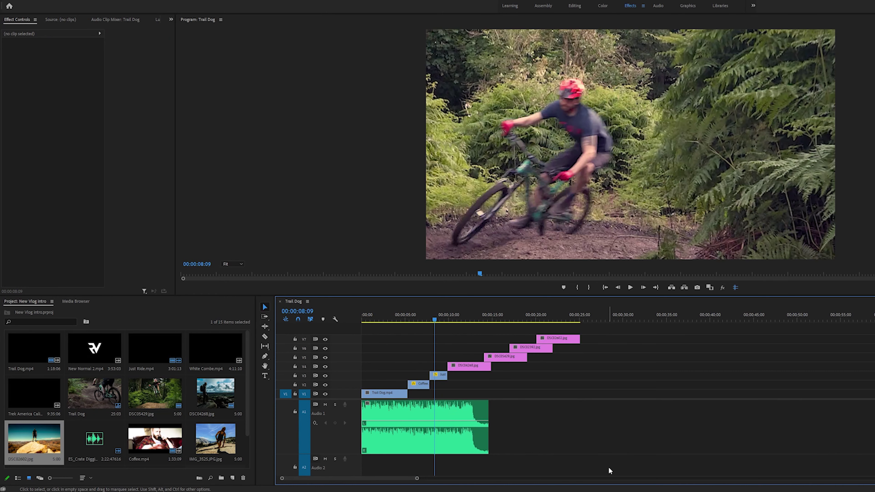
key(ctrl+a)
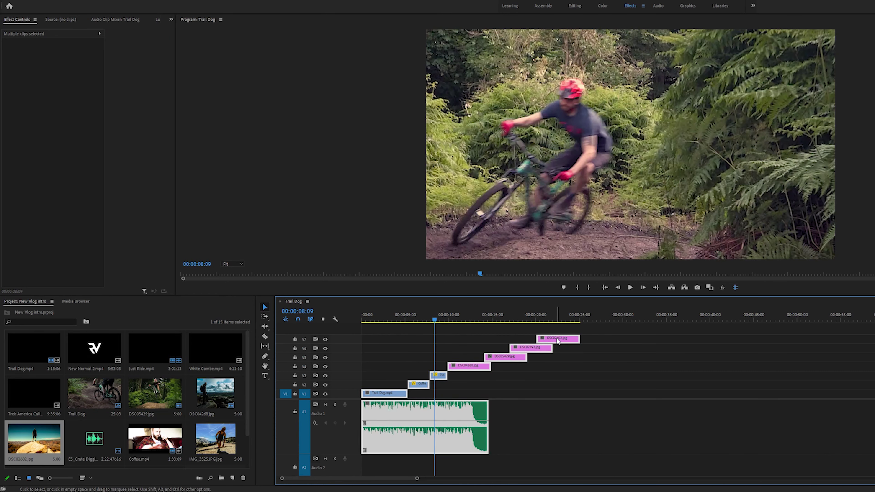
right_click(557, 341)
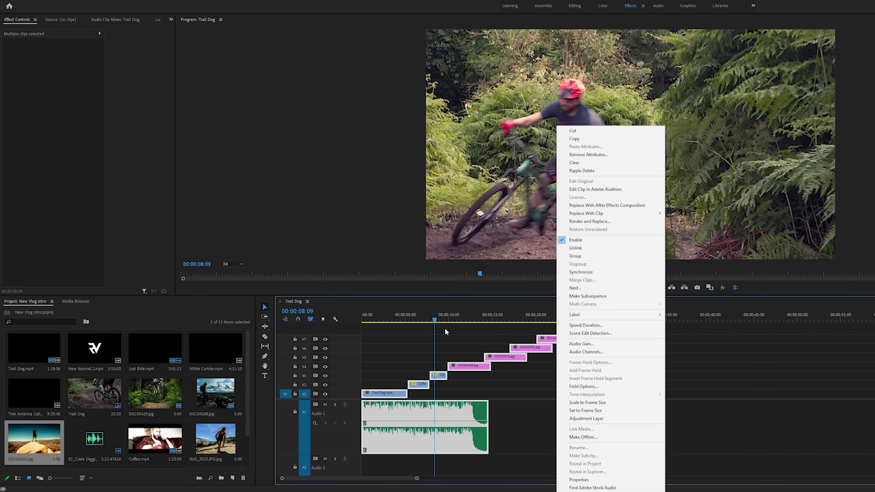
click(524, 314)
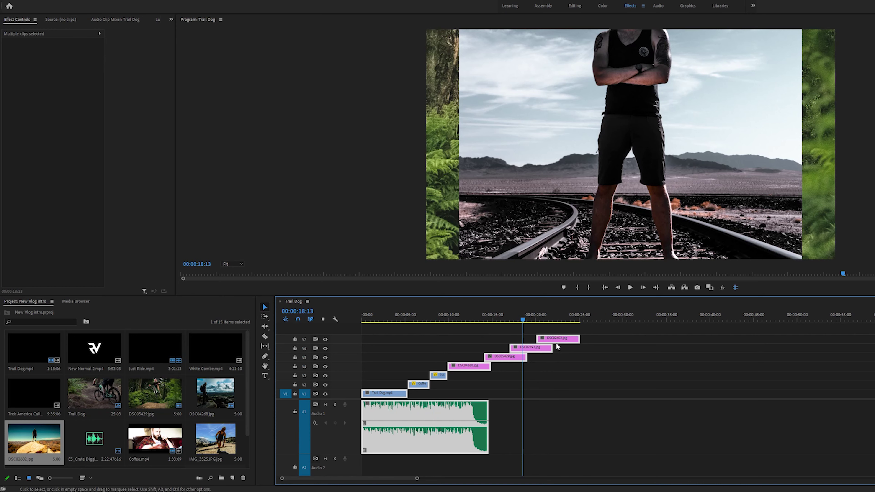
click(556, 415)
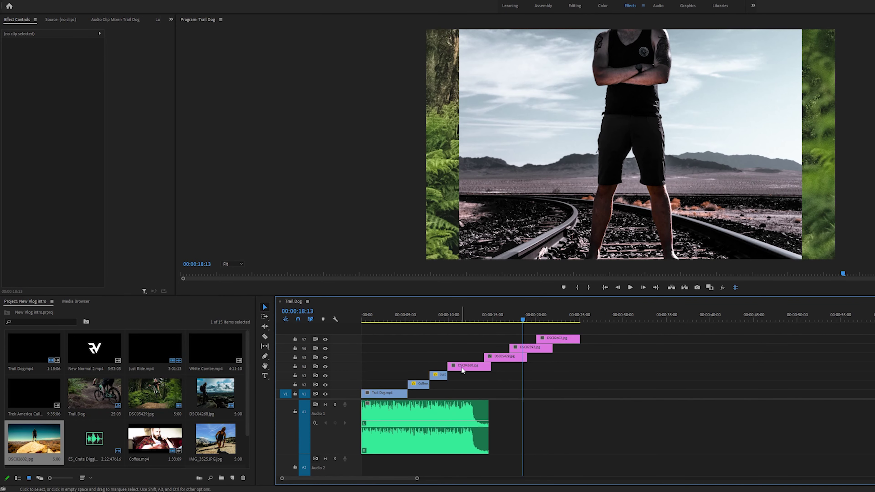
- Move the three still images on tracks V5, V6 and V7 earlier so each overlaps the clip on the track below
mouse_move(489, 360)
mouse_down()
mouse_move(472, 359)
mouse_move(495, 350)
mouse_up()
drag(553, 339, 522, 343)
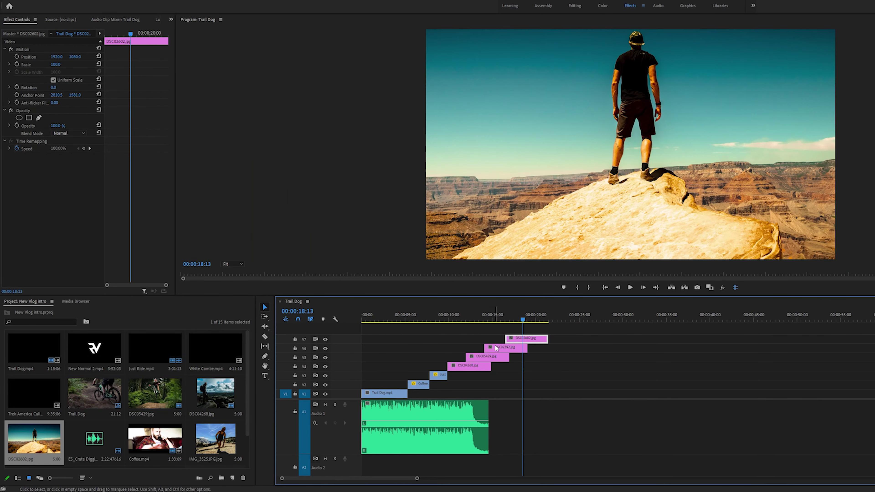
click(559, 331)
- Select all timeline clips, show their options including Replace With After Effects Composition, and switch to After Effects
key(ctrl+a)
right_click(470, 418)
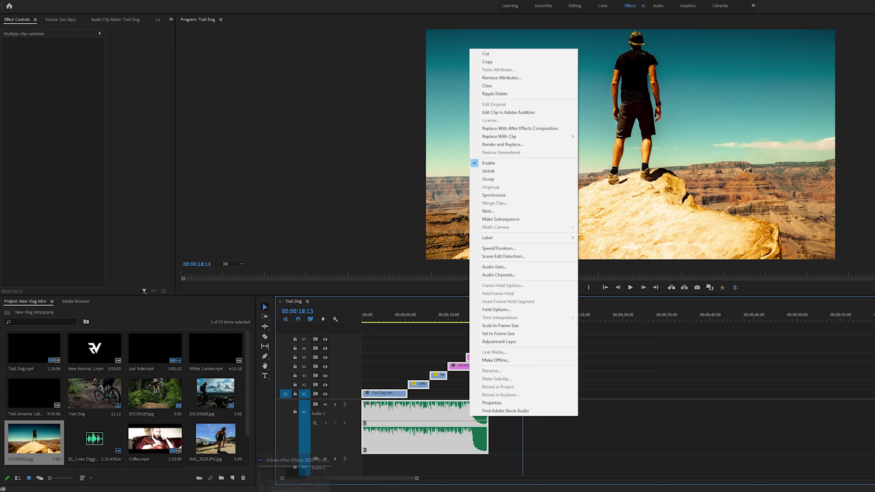
click(293, 463)
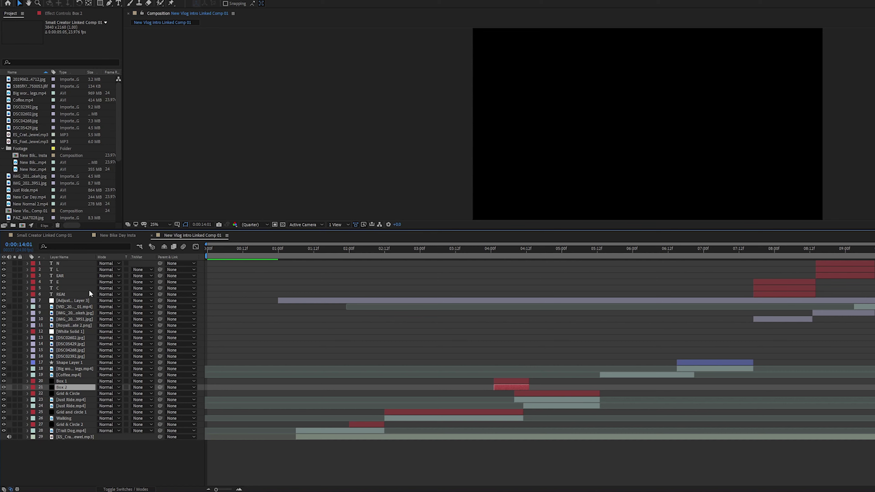
- Return to the start of the composition and hide every layer above Trail Dog.mp4
drag(321, 252, 205, 268)
drag(3, 264, 3, 270)
click(3, 275)
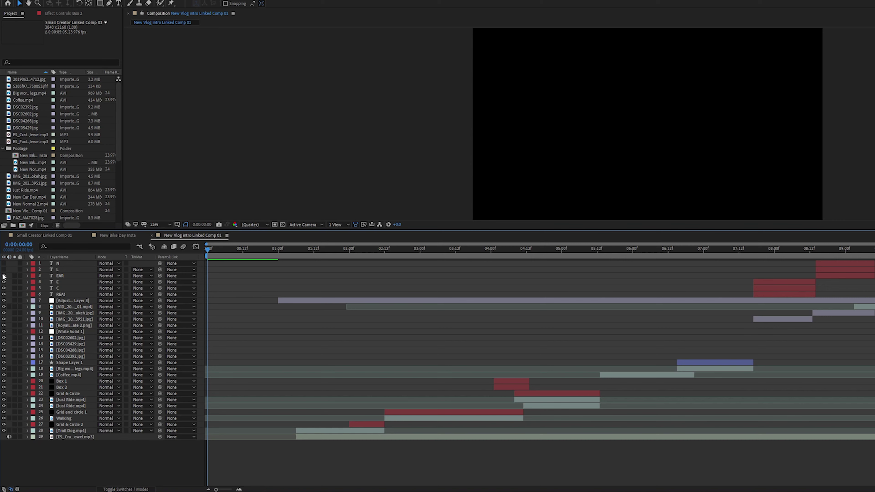
click(59, 264)
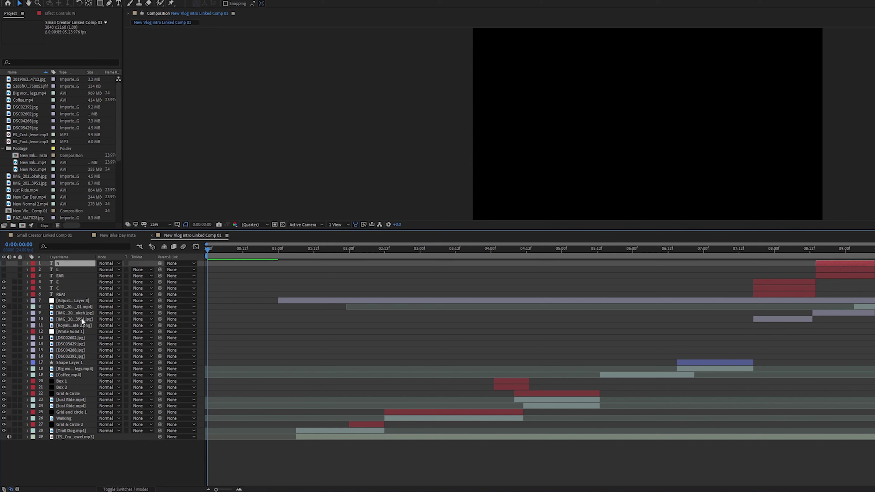
shift+click(72, 430)
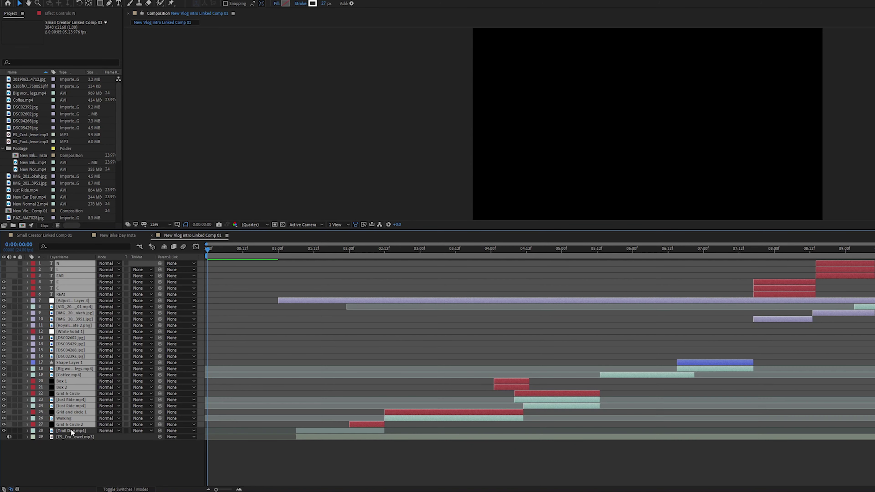
click(3, 282)
click(78, 471)
- Expand the Trail Dog.mp4 layer down to the properties of its Offset effect
mouse_move(273, 249)
mouse_down()
mouse_move(306, 268)
mouse_move(311, 262)
mouse_move(287, 254)
mouse_up()
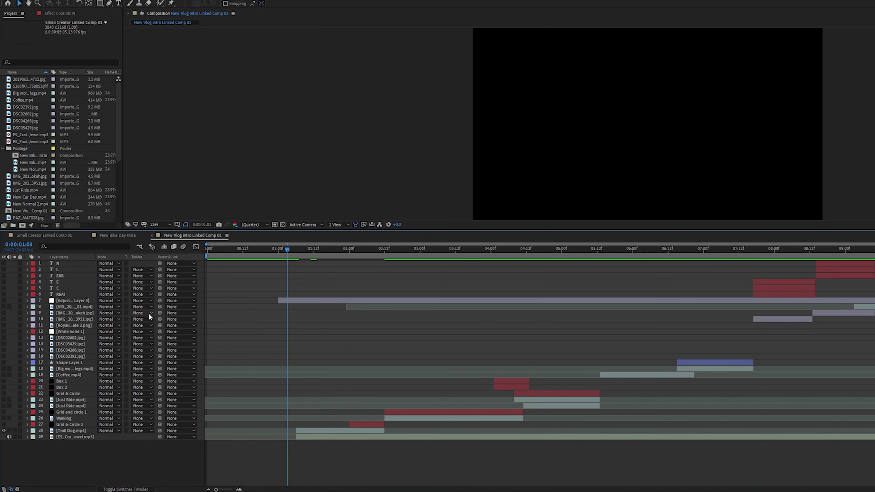
click(27, 431)
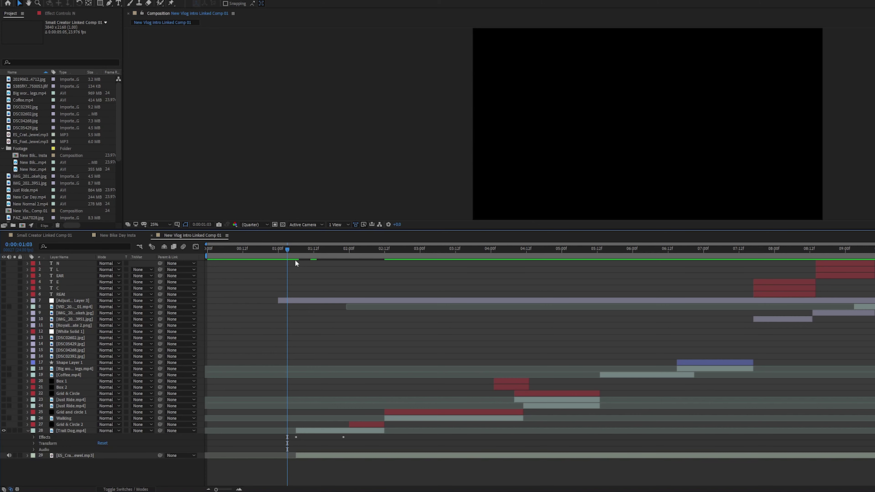
drag(289, 251, 320, 257)
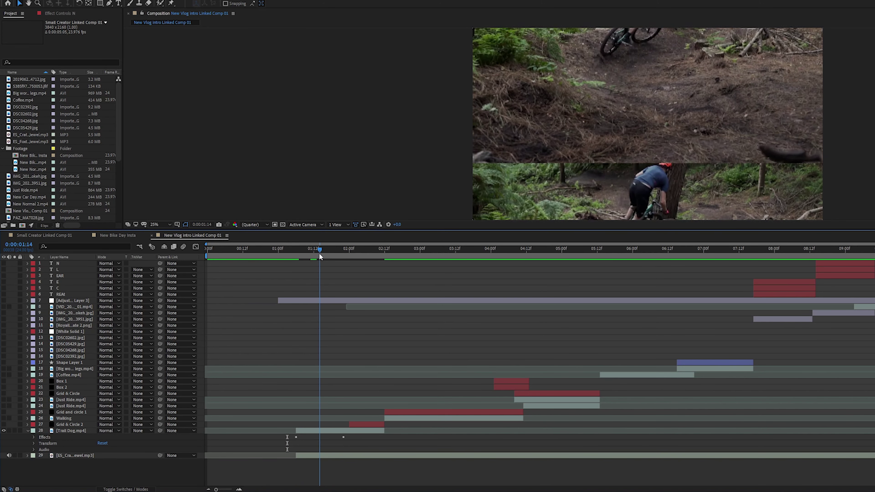
click(34, 437)
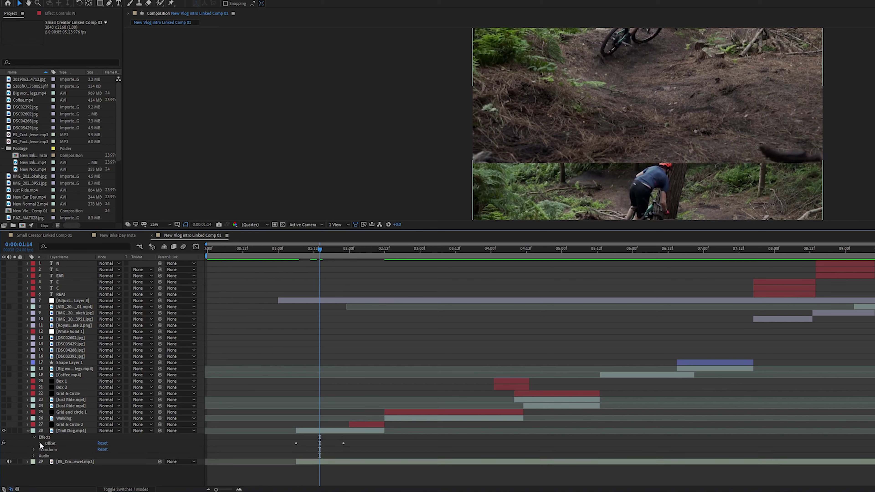
click(40, 443)
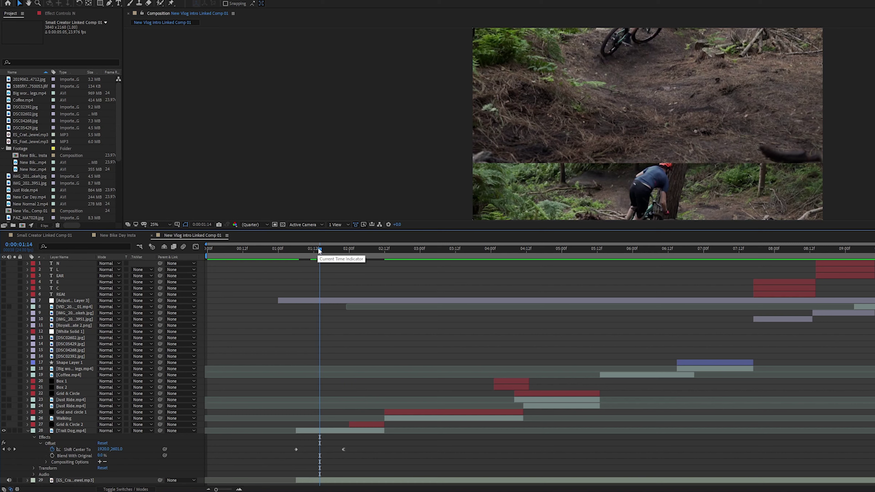
- At 0:00:01:06, set the Offset effect's Shift Center To on Trail Dog.mp4 to 1920.0, 4417.0
drag(318, 248, 295, 255)
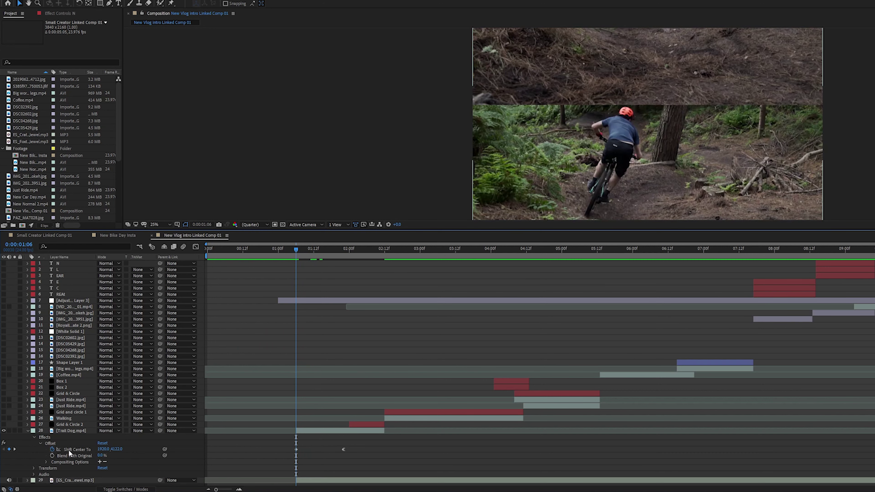
drag(116, 449, 290, 462)
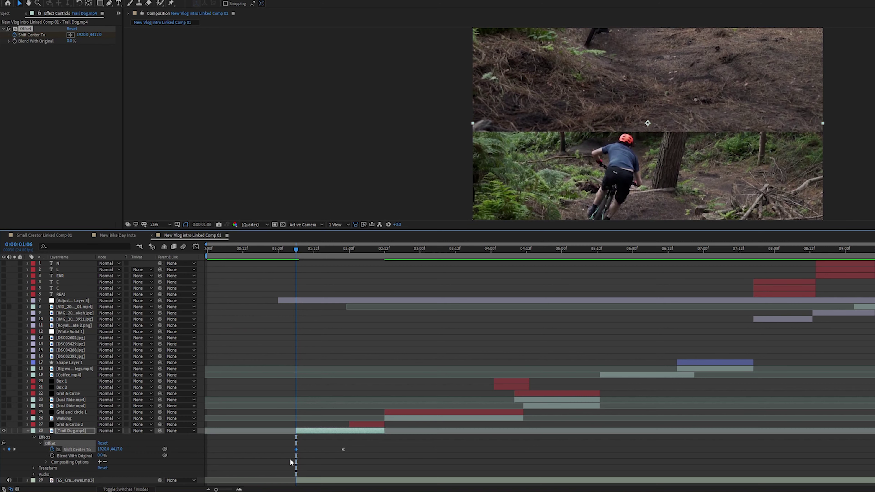
- Try setting the vertical Shift Center To value to 971 at 0:00:01:23, and return to the preceding keyframe
drag(298, 248, 346, 255)
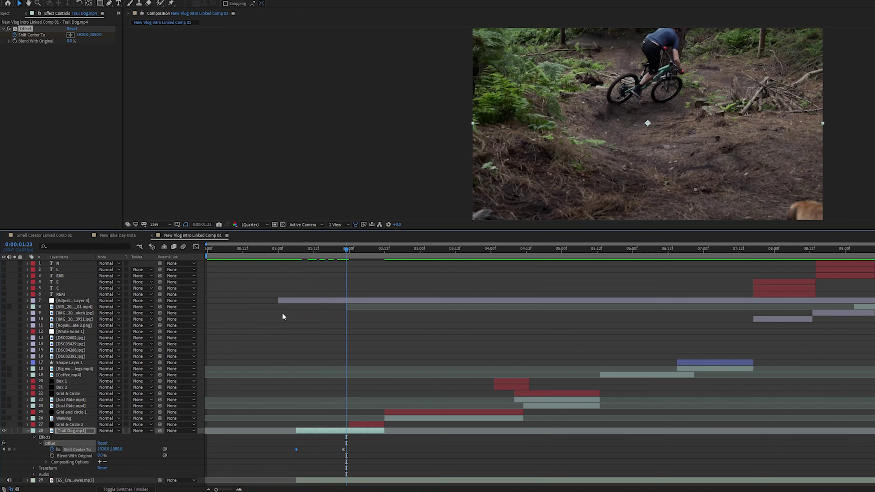
click(117, 449)
text(971)
key(Return)
mouse_move(117, 449)
mouse_down()
mouse_move(129, 449)
mouse_move(114, 455)
mouse_up()
click(9, 449)
click(3, 450)
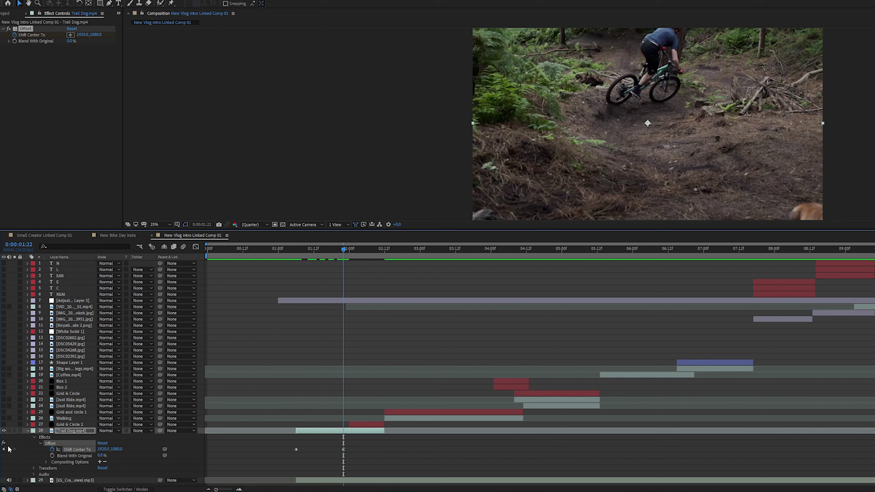
- Compare Trail Dog.mp4 with and without the Offset effect, and play the animation from about 0:00:01:05
drag(333, 255, 315, 266)
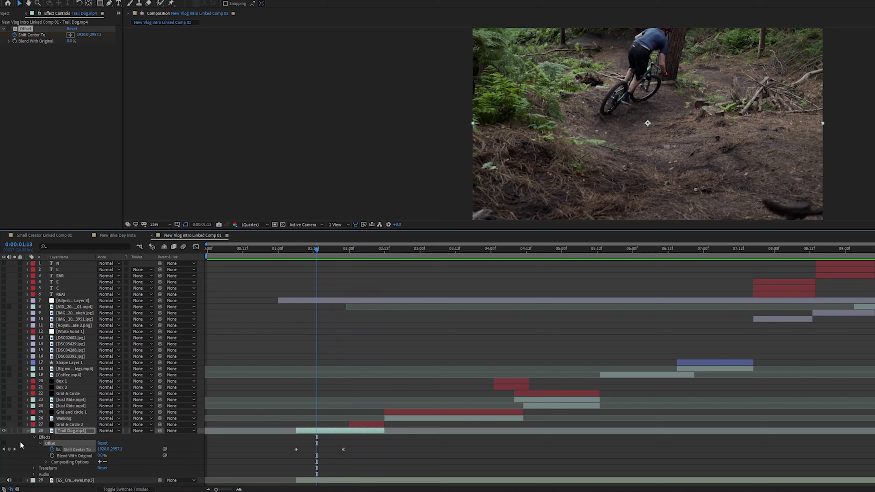
click(4, 443)
drag(317, 250, 294, 253)
key(space)
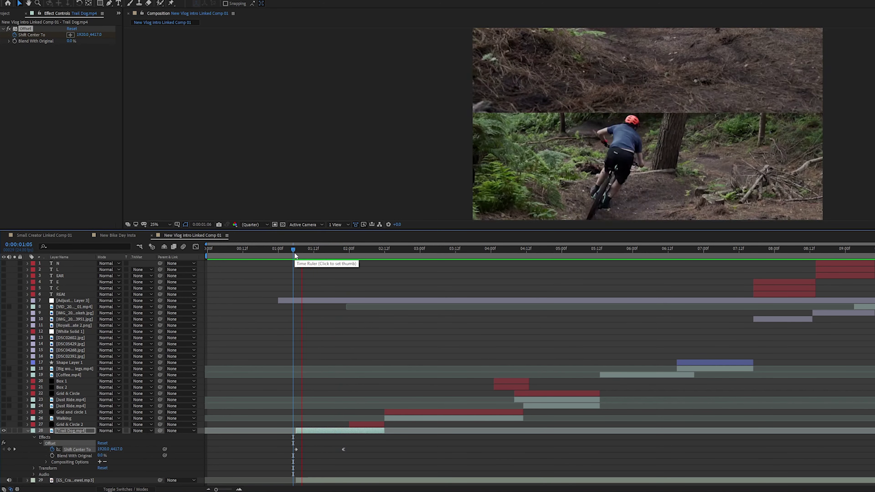
- At 0:00:02:09, collapse Trail Dog.mp4, make the Grid & Circle 2 layer visible and expand its effects list
drag(293, 252, 375, 262)
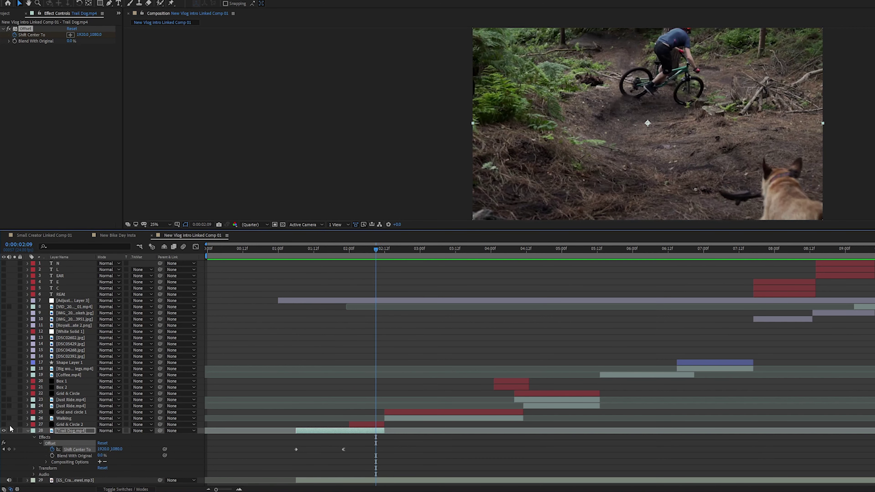
click(27, 431)
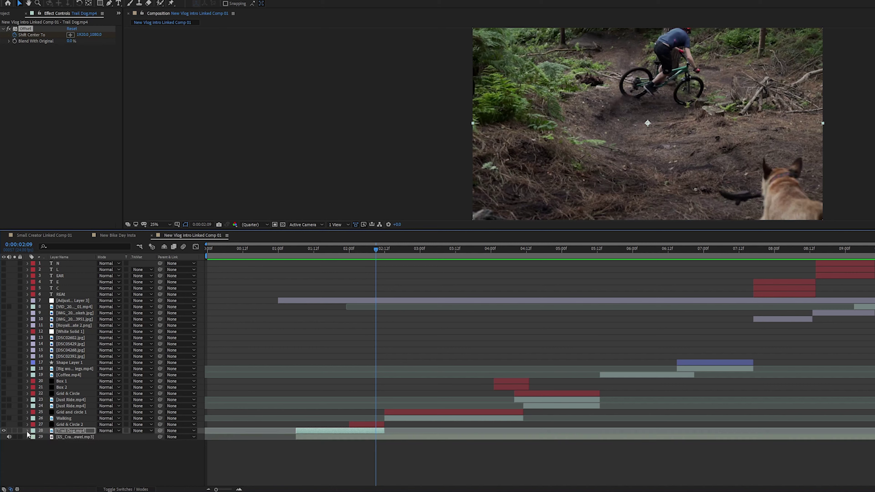
click(4, 425)
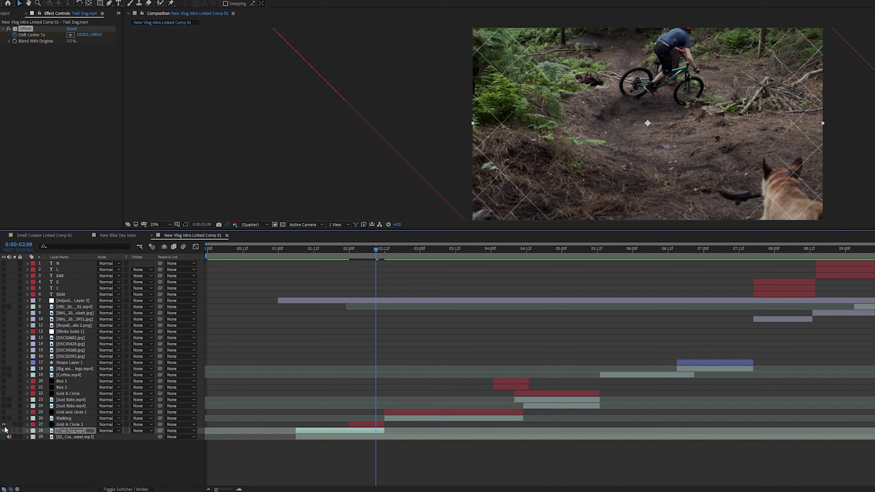
click(27, 424)
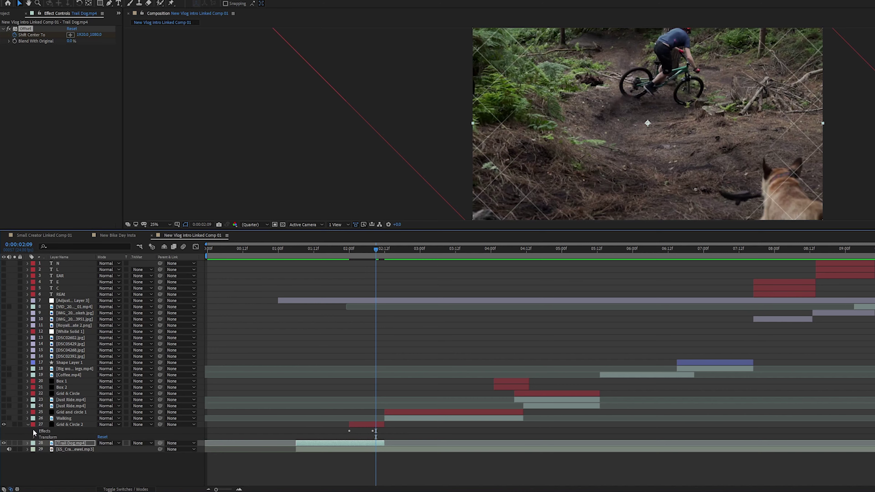
click(33, 432)
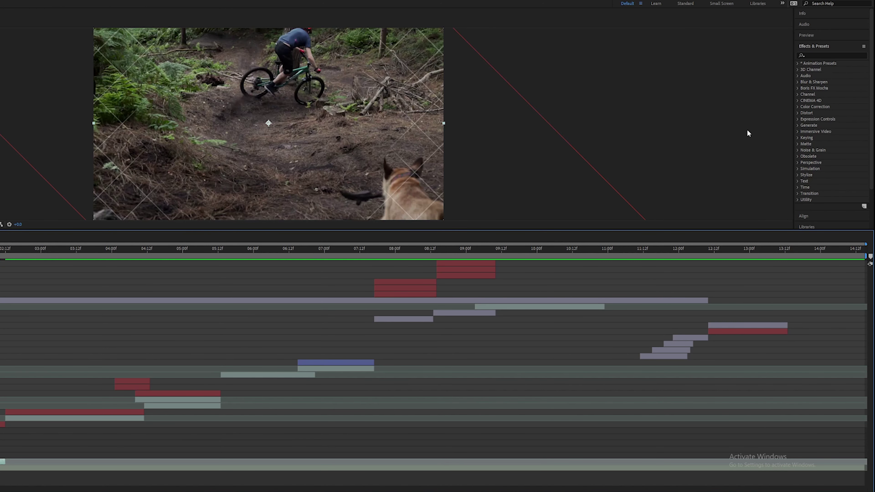
- Search the effects library for the grid effect and for the circle effect
click(821, 55)
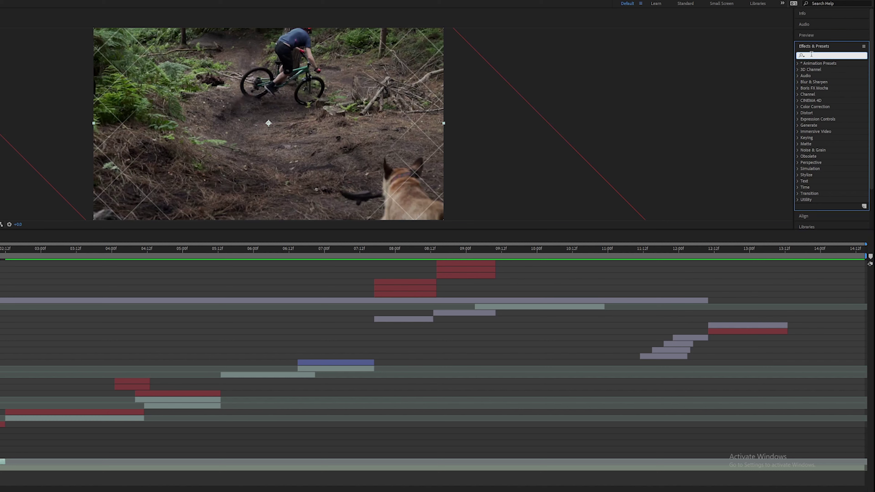
text(grid)
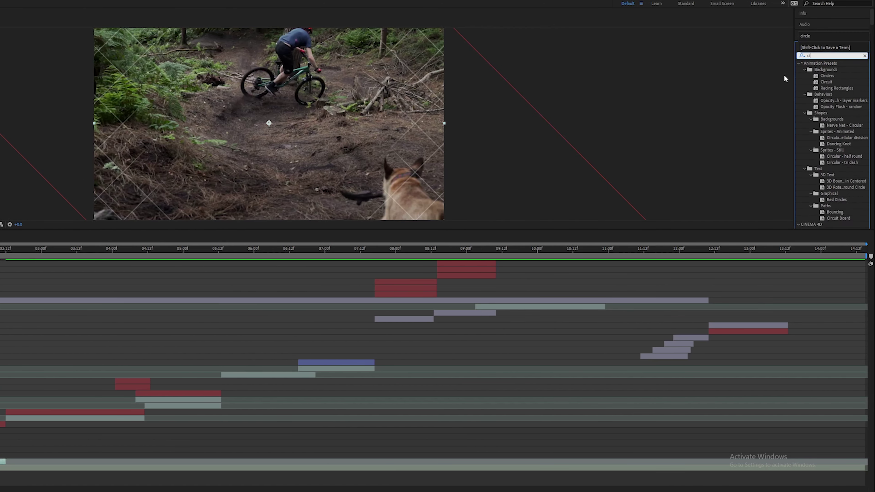
text(cle)
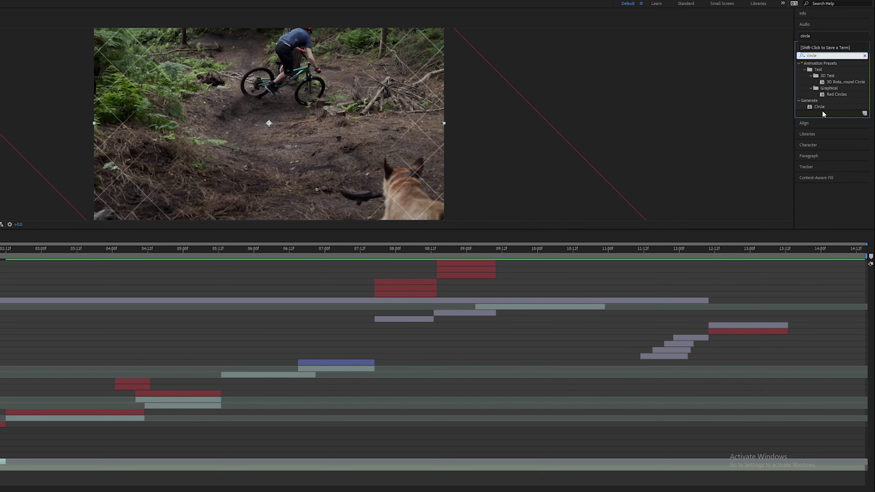
key(ctrl+shift+a)
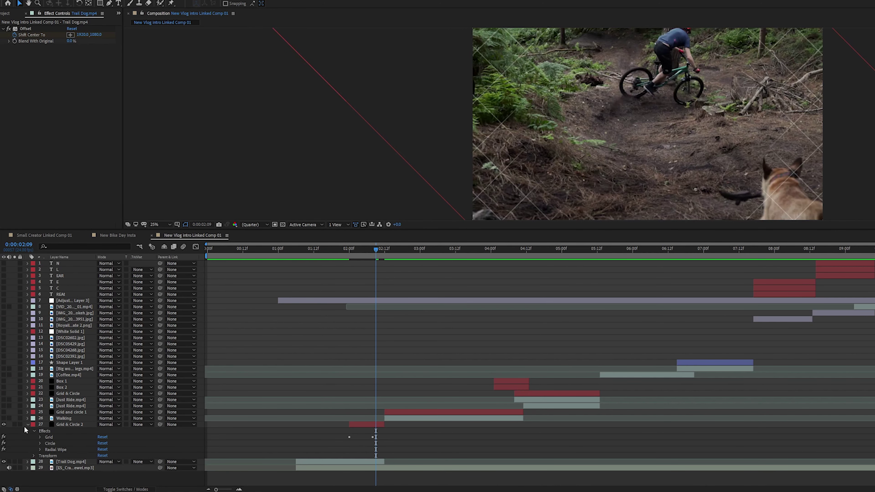
click(27, 425)
right_click(64, 427)
right_click(80, 469)
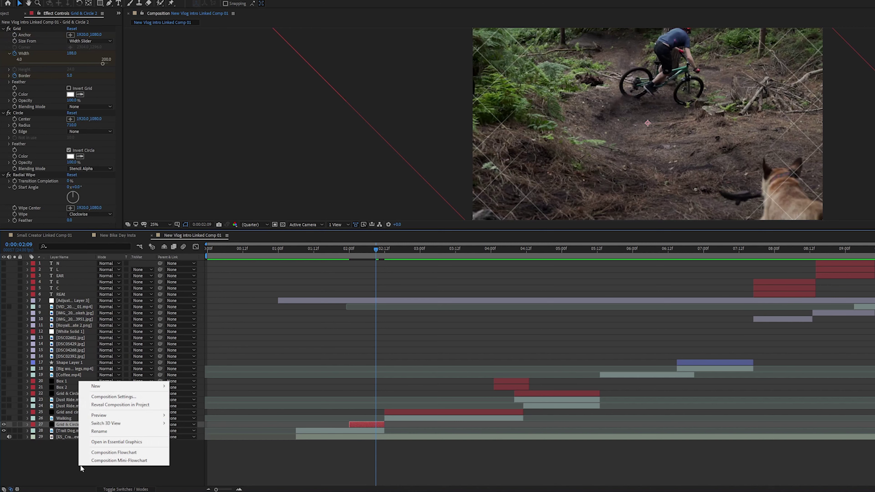
mouse_move(114, 386)
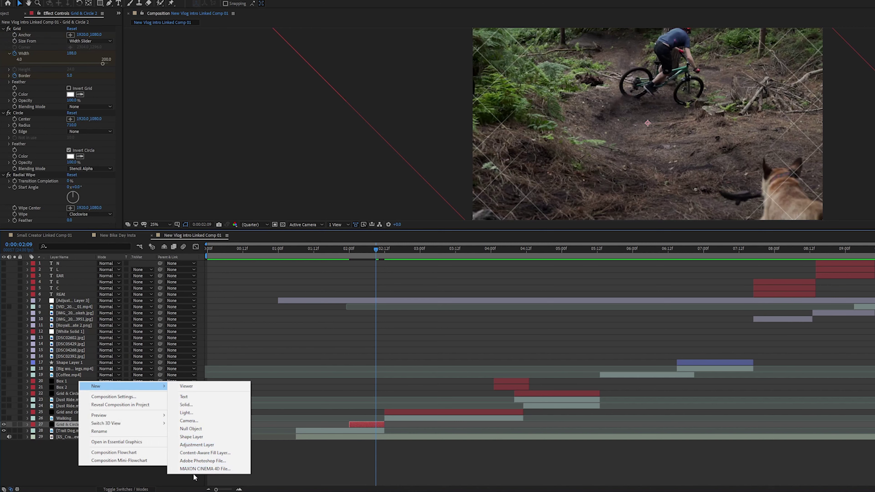
click(192, 409)
click(622, 285)
drag(576, 253, 531, 298)
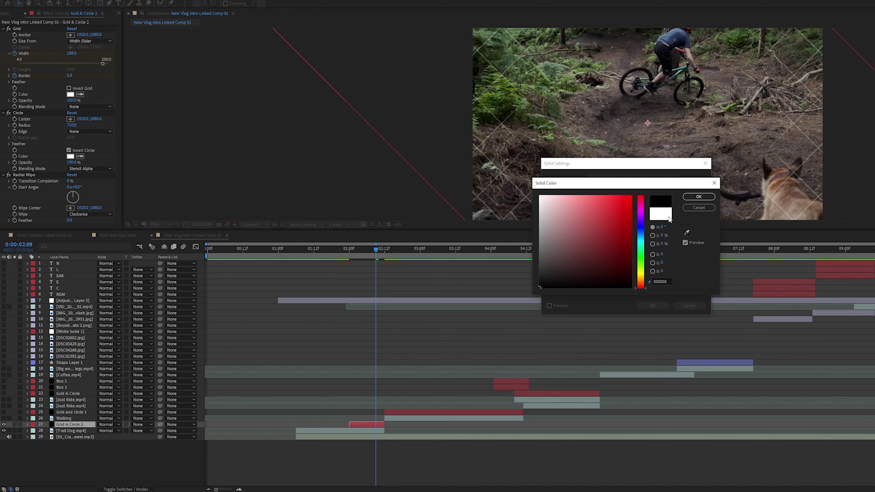
click(698, 196)
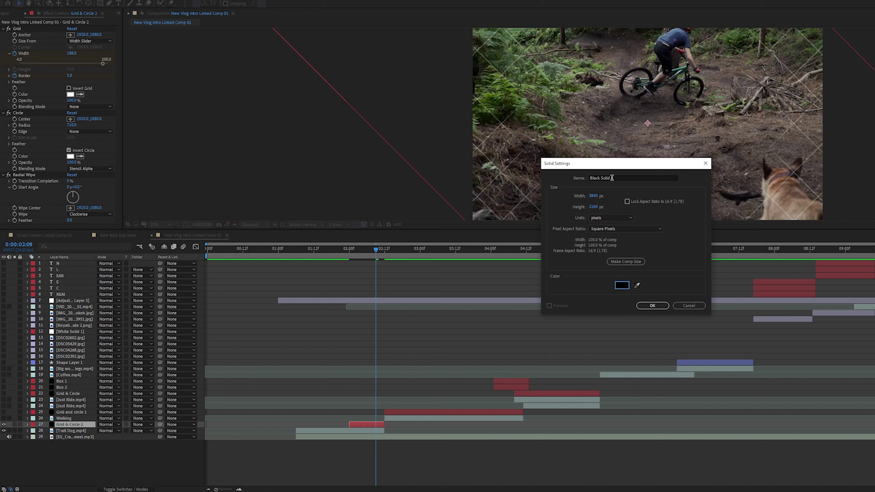
click(689, 305)
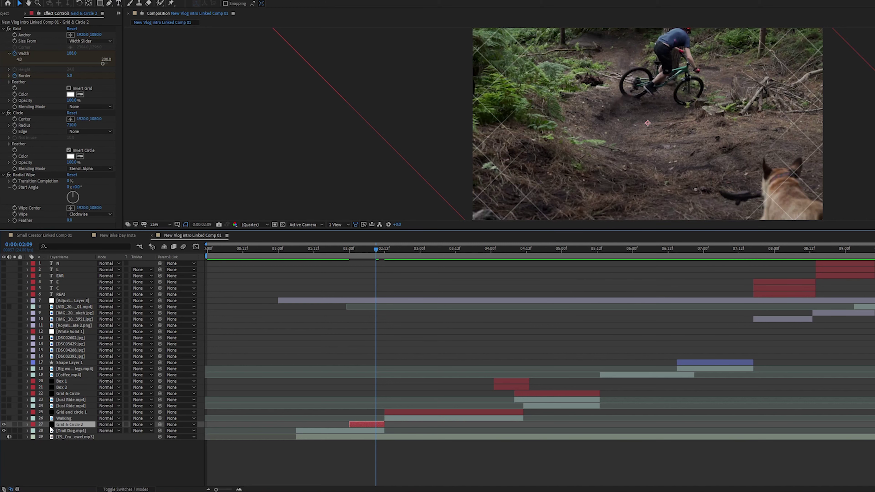
- Expand the effects list of the Grid & Circle 2 layer and open its layer name for editing
click(29, 425)
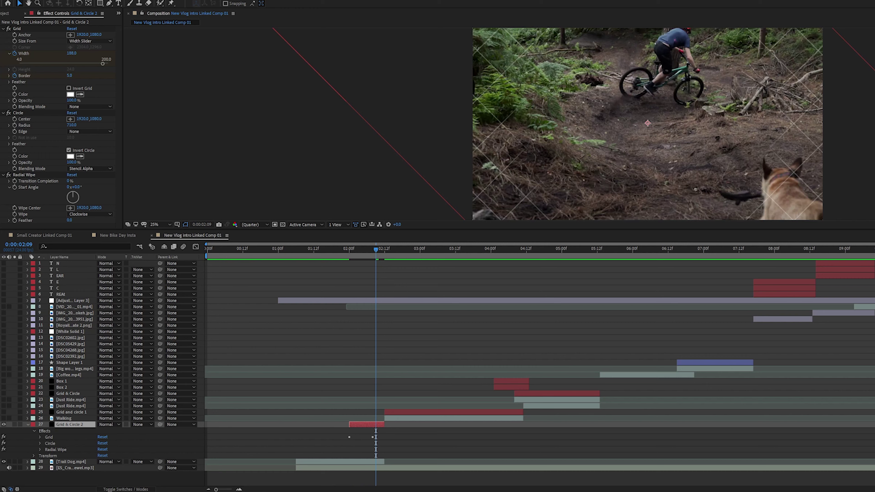
key(Return)
key(Return)
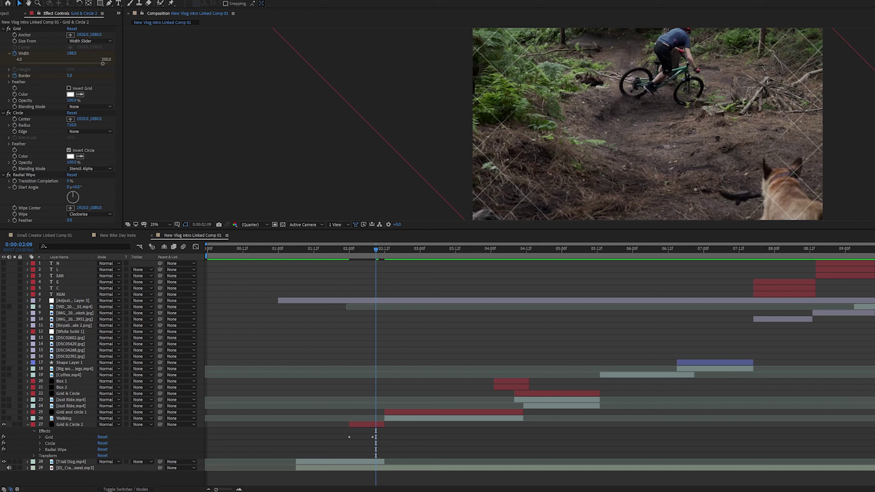
drag(71, 424, 768, 266)
click(80, 424)
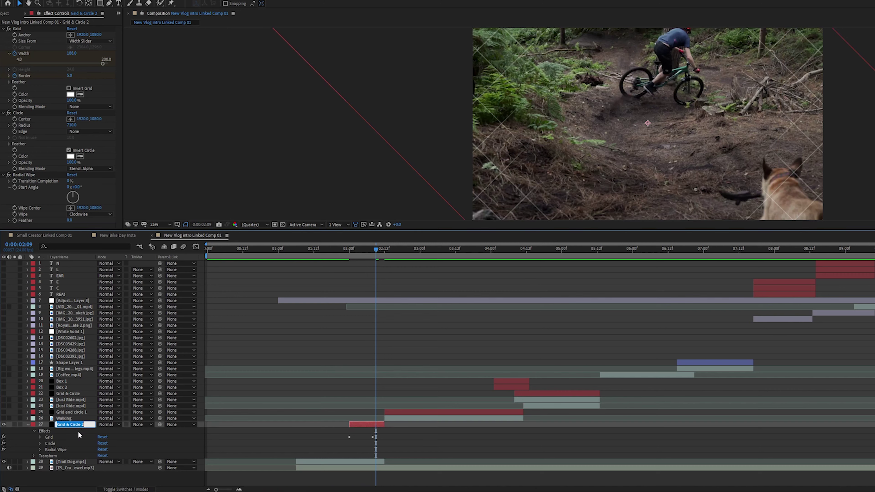
- Expand the Grid effect on Grid & Circle 2 and compare the frame with the effect off and on
click(72, 438)
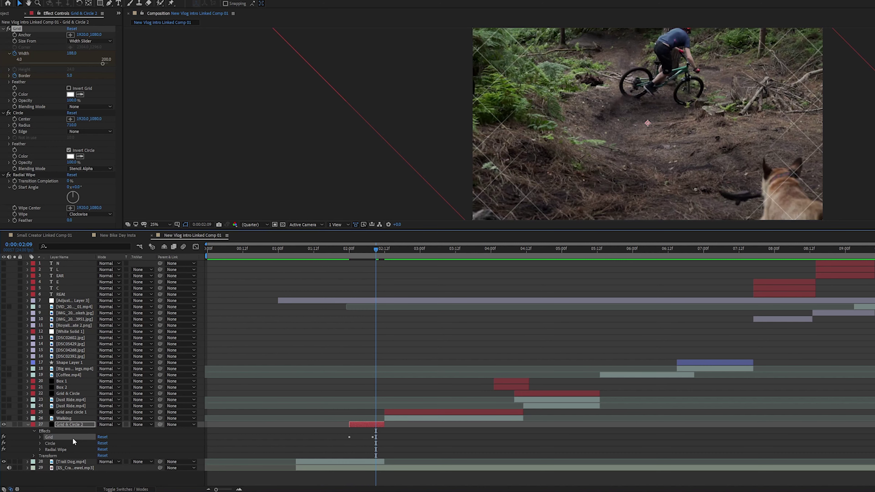
click(40, 437)
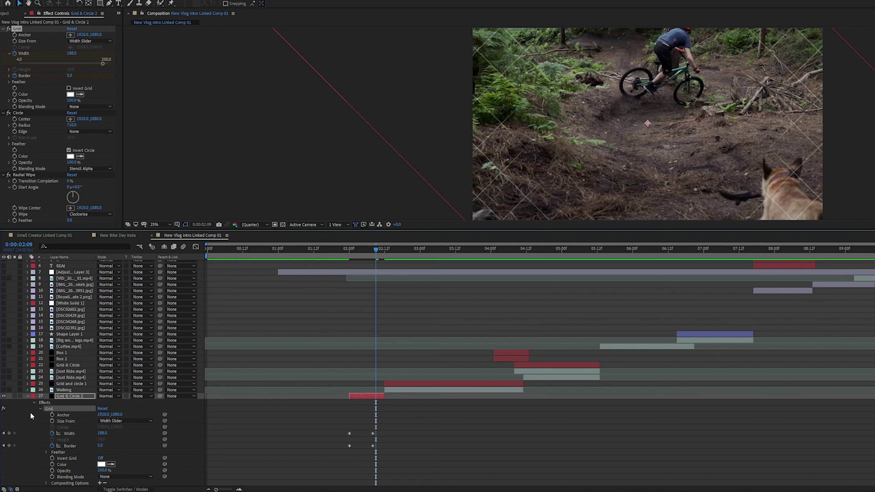
click(4, 409)
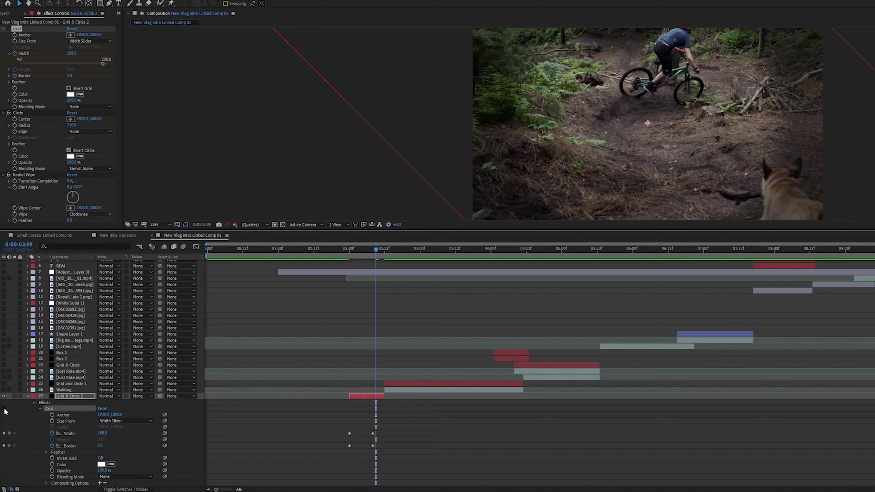
click(4, 409)
- Examine the grid's Width and Border animation between the keyframes at 0:00:02:00 and 0:00:02:08, and play it from just before the first
drag(375, 250, 346, 261)
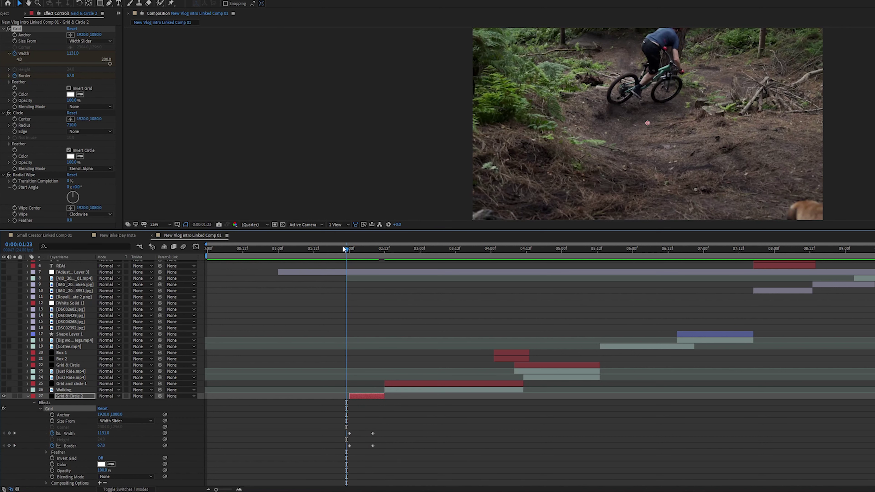
key(Page_Down)
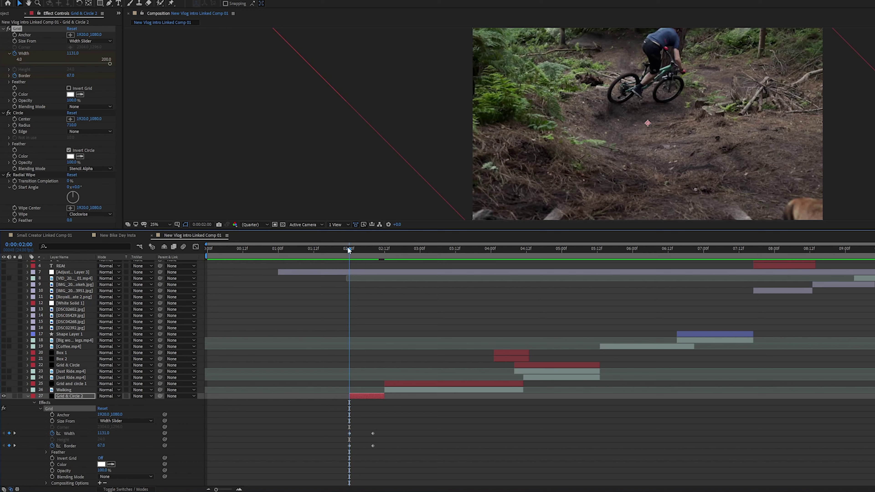
mouse_move(349, 250)
mouse_down()
mouse_move(371, 251)
mouse_move(352, 254)
mouse_up()
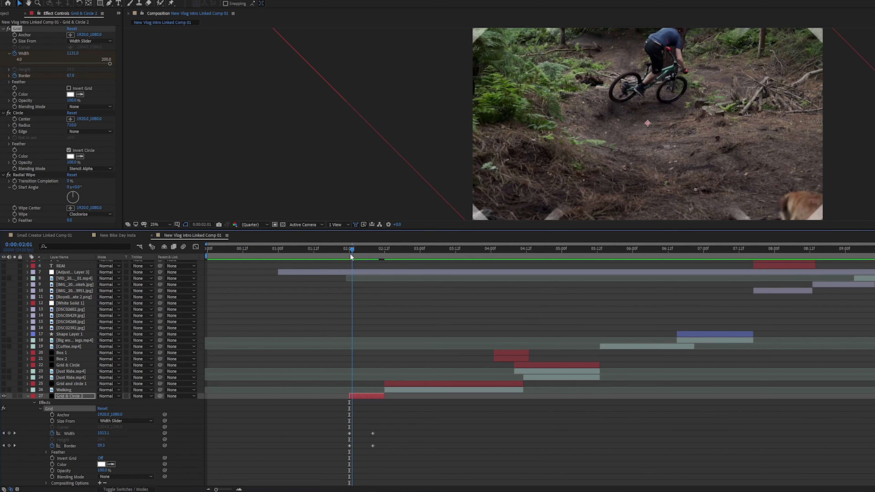
drag(350, 255, 348, 255)
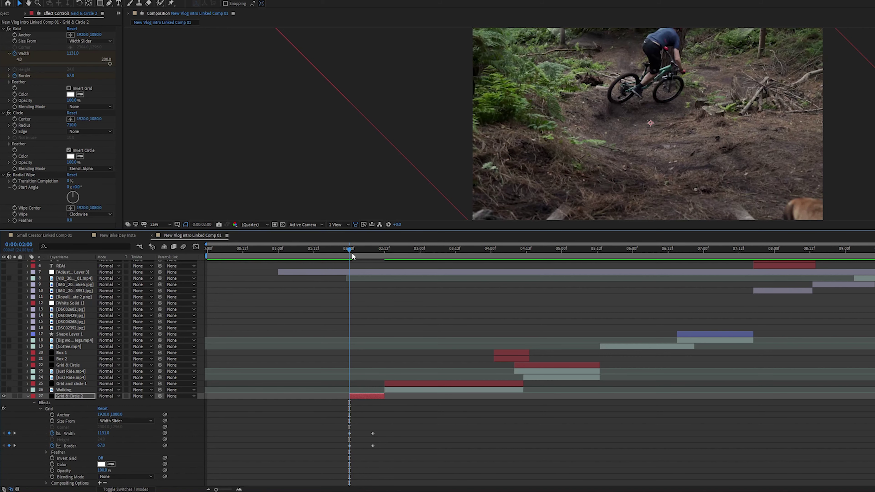
drag(349, 249, 372, 250)
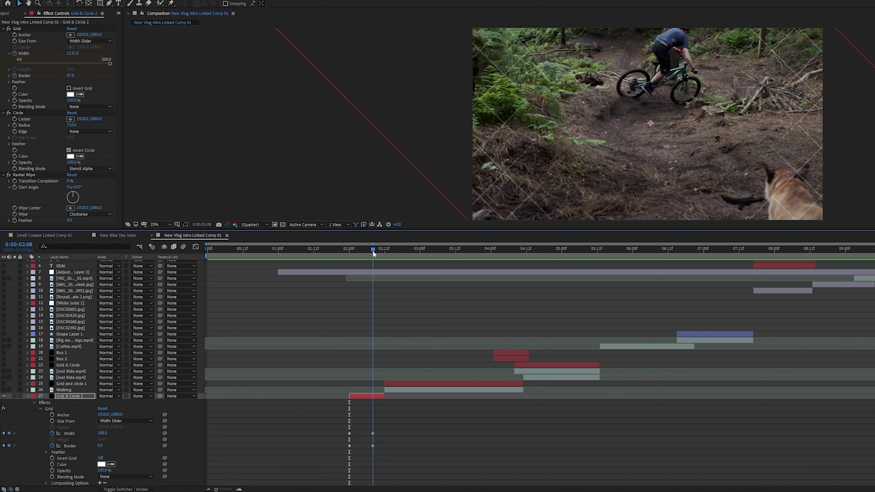
drag(373, 250, 340, 261)
key(space)
key(space)
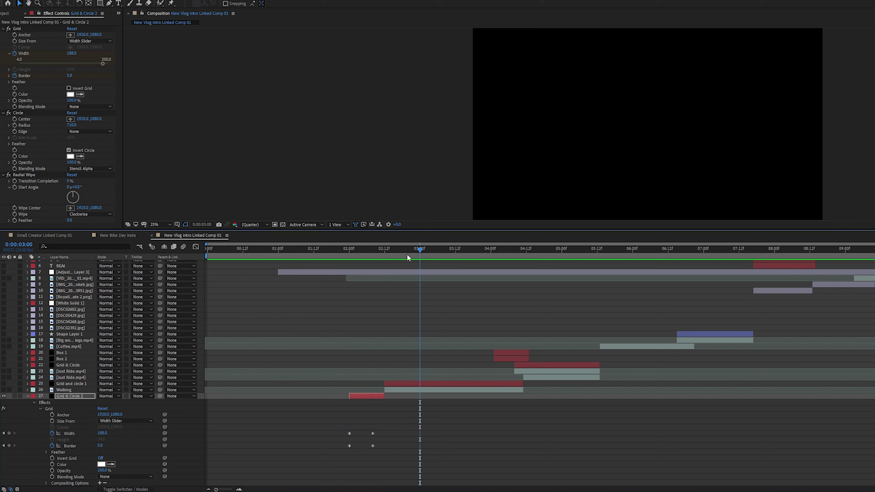
- At 0:00:02:12, make the Walking layer visible, and collapse Grid & Circle 2 after checking the grid's Size From options
drag(414, 255, 384, 262)
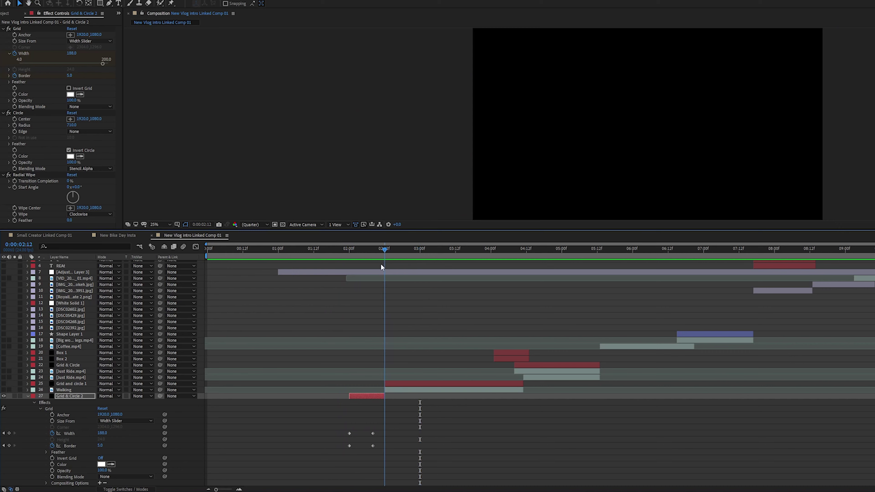
click(4, 390)
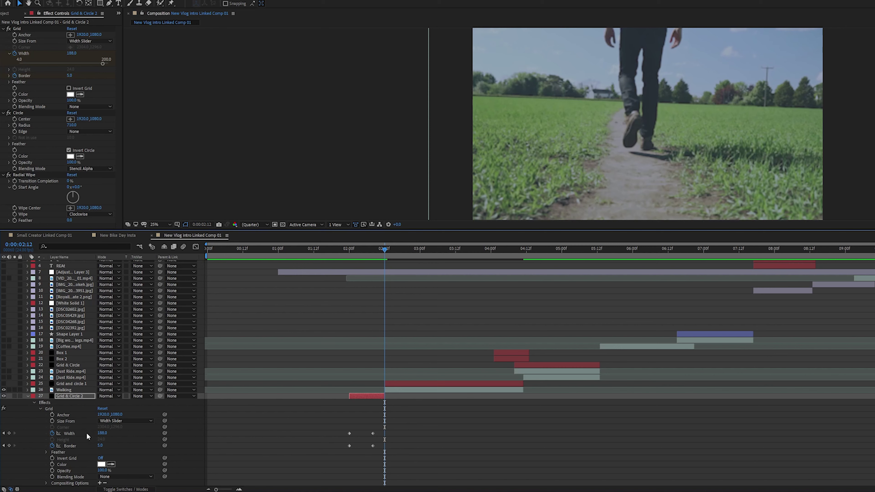
click(127, 422)
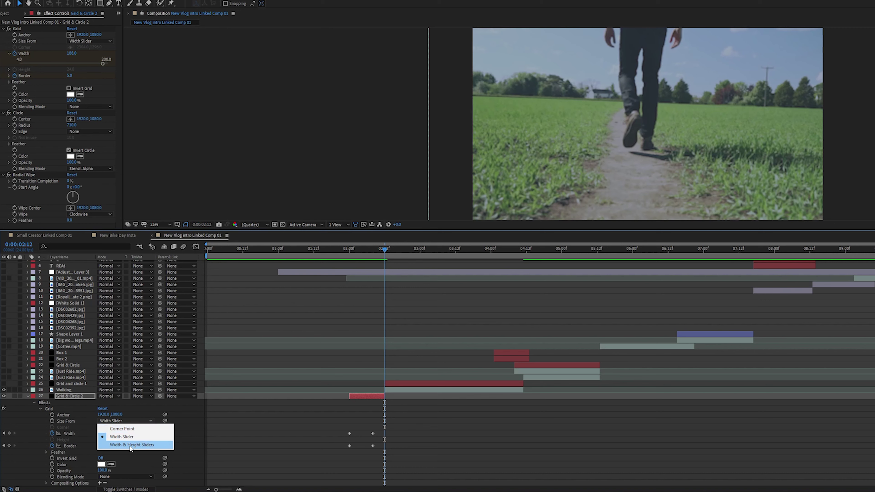
click(149, 420)
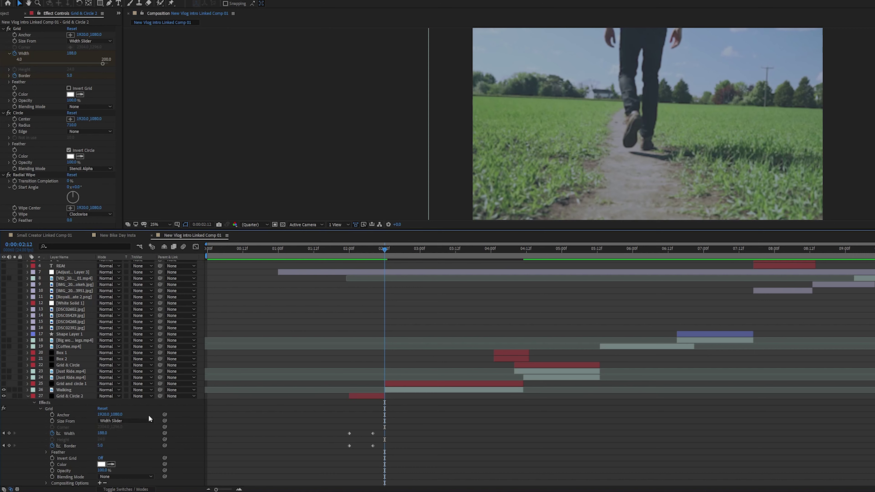
click(26, 397)
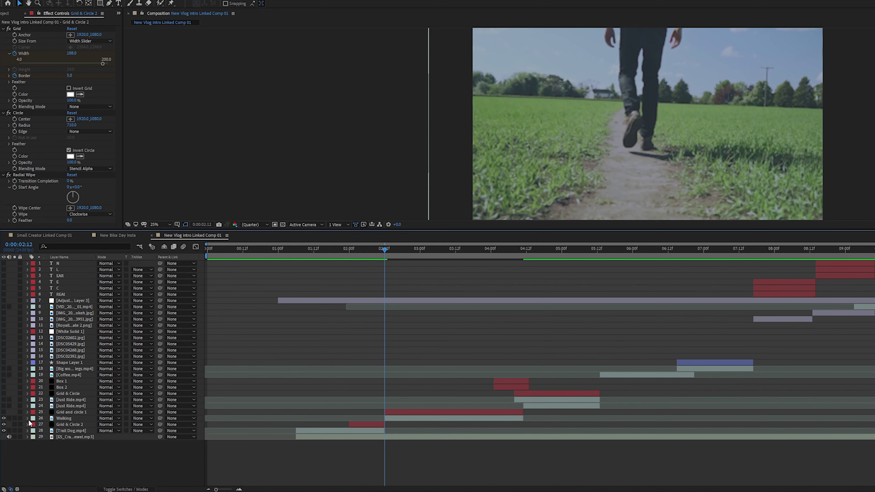
- Inspect the Walking layer's Transform properties, scrub through the clip to 0:00:04:01 and collapse the layer
click(27, 418)
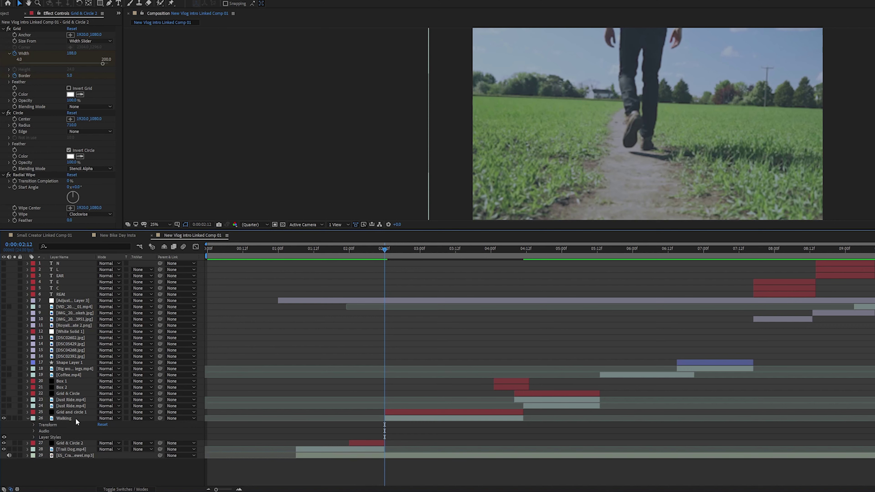
click(32, 426)
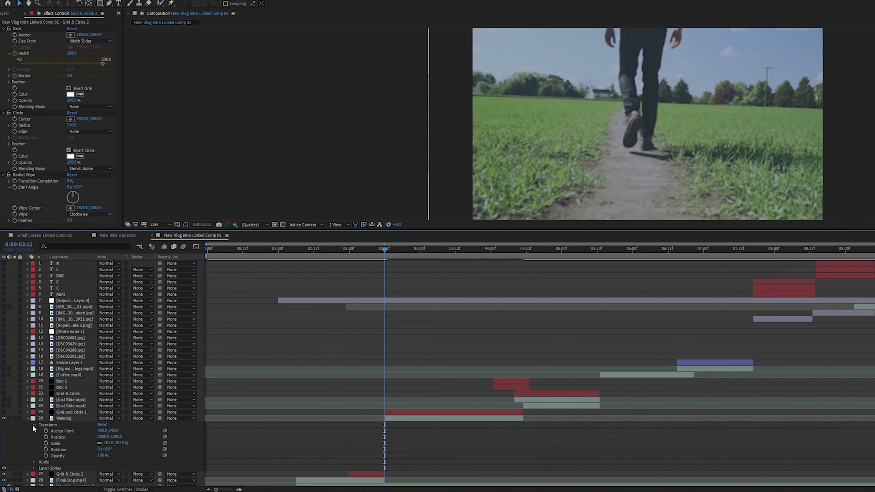
click(32, 425)
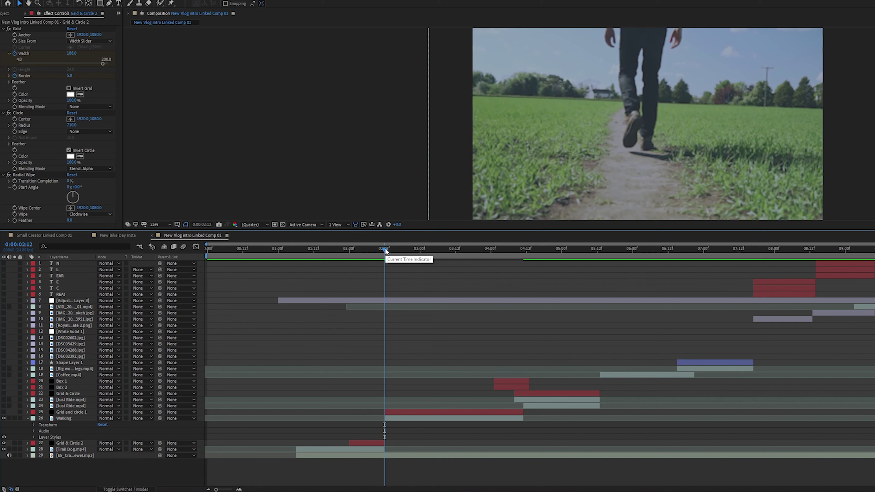
drag(385, 249, 494, 277)
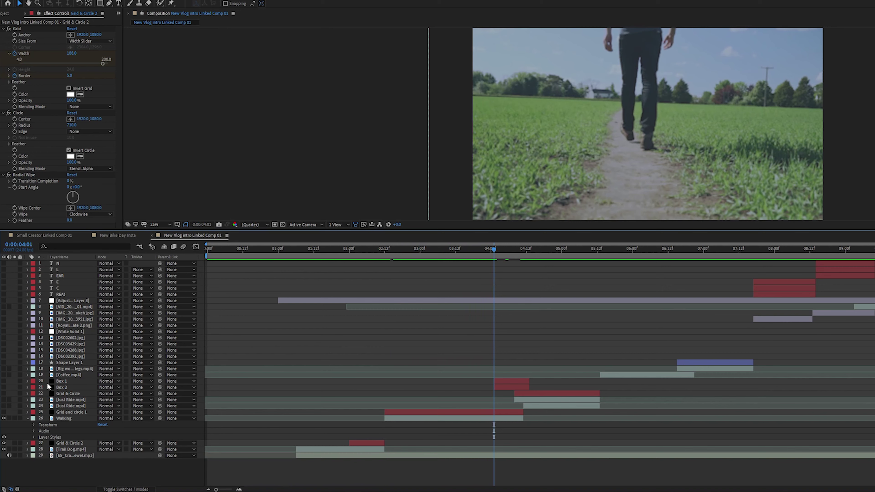
click(28, 418)
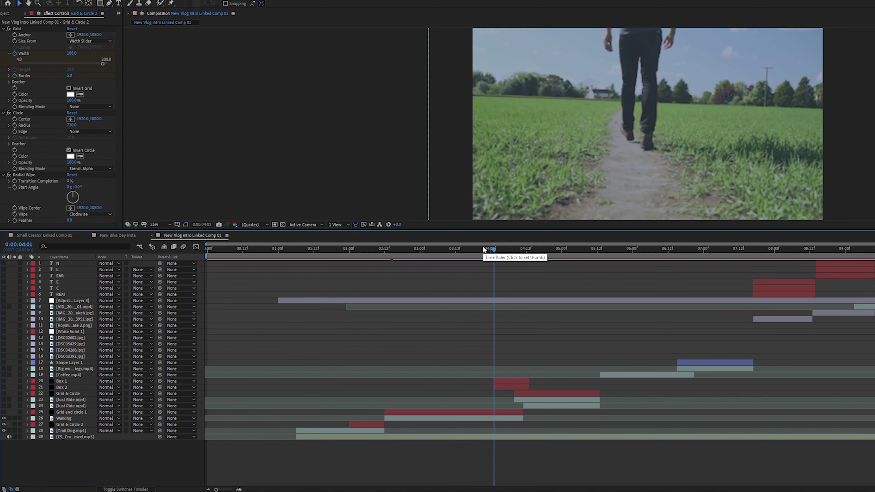
- Enlarge the composition preview area, and make the Box 1 and Box 2 layers visible at 0:00:04:09 with Box 2 selected
drag(449, 233, 450, 267)
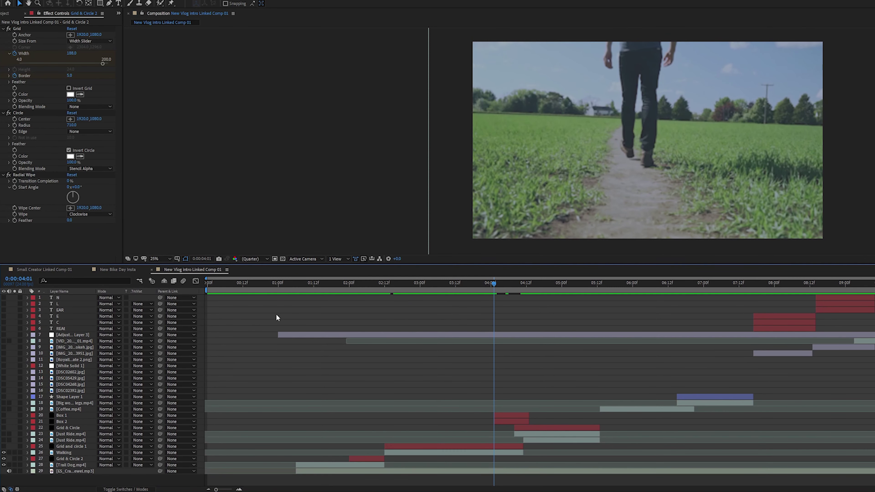
click(62, 416)
click(64, 422)
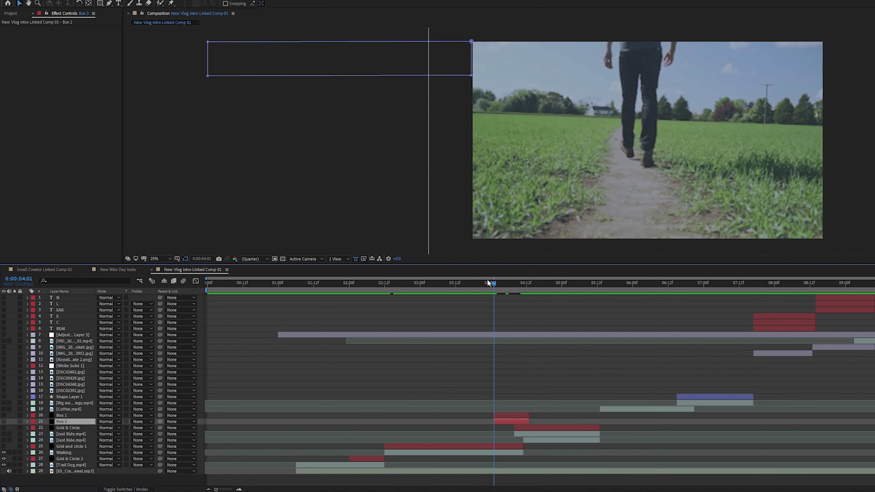
drag(494, 284, 517, 285)
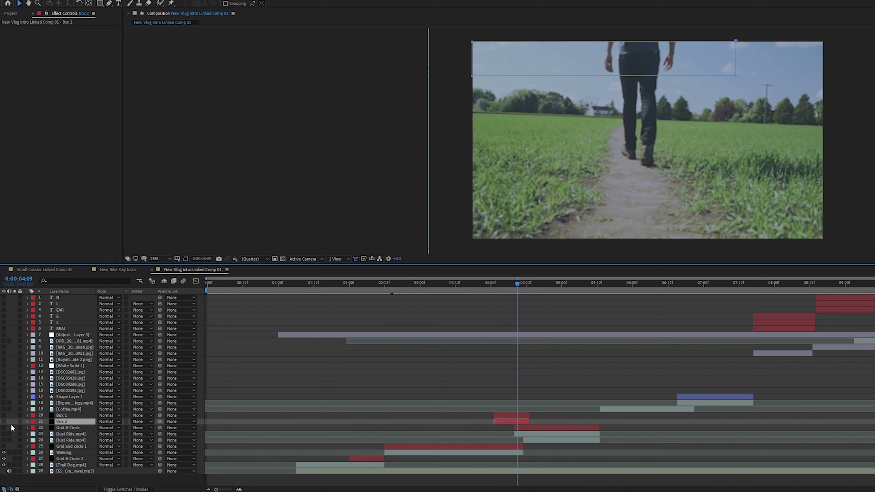
click(3, 422)
click(4, 416)
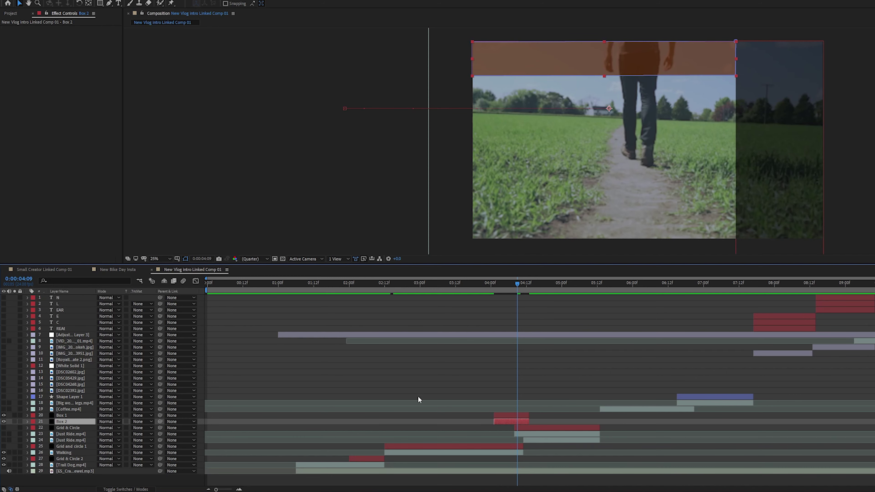
- Return to 0:00:04:01, expand Box 1 and select its Mask 1, and expand the Box 2 layer
drag(516, 284, 494, 294)
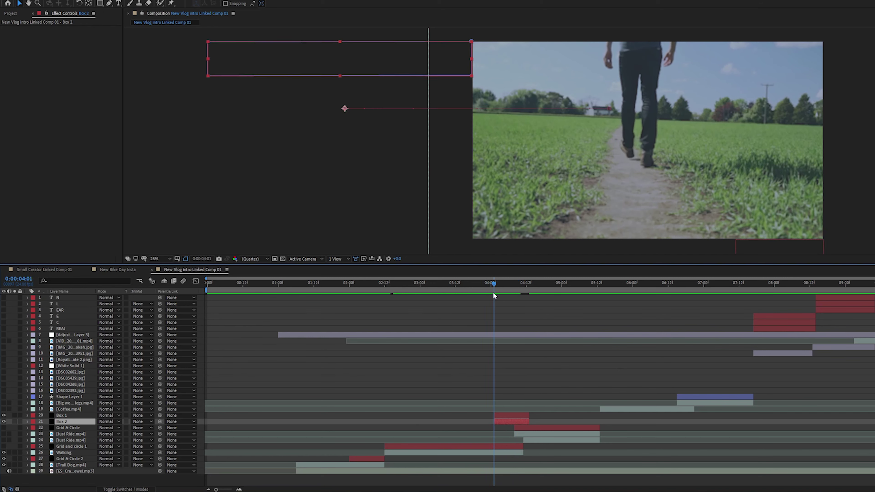
click(28, 416)
click(34, 422)
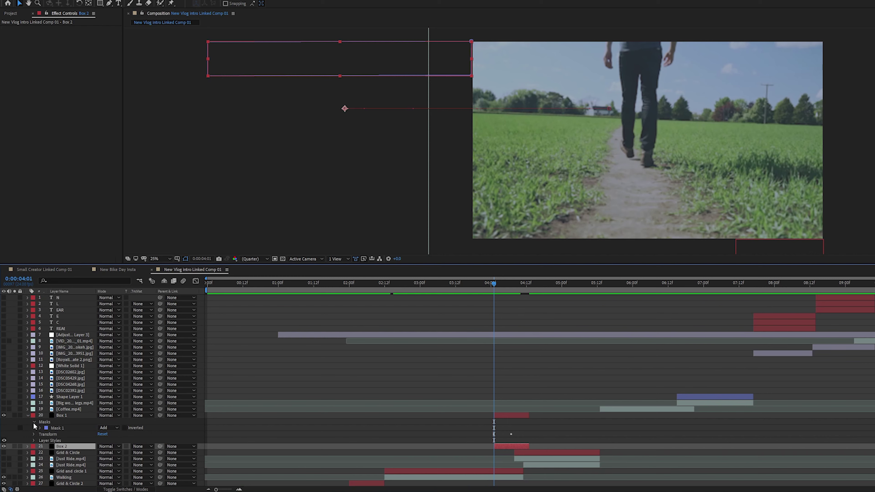
click(74, 429)
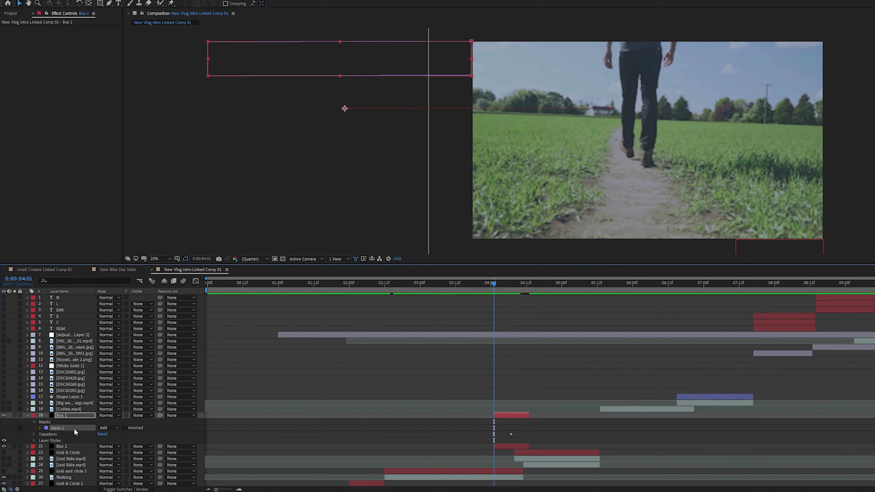
click(28, 447)
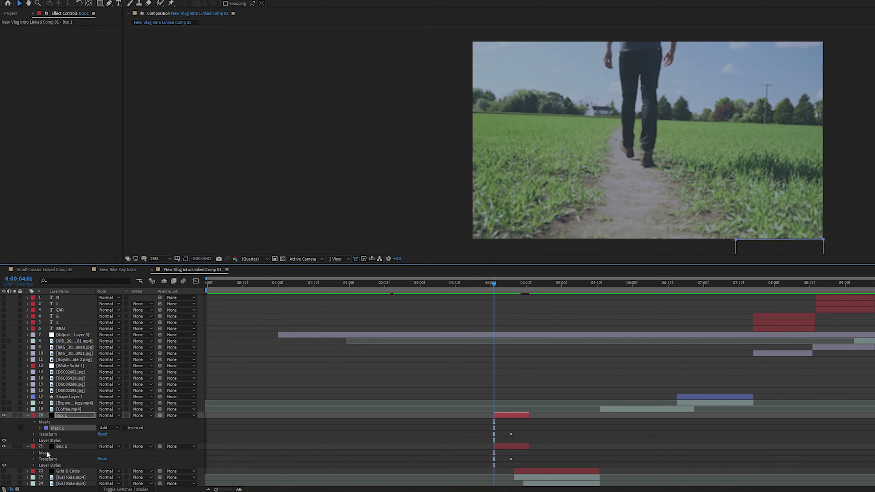
- Expand Box 2's masks, select its Mask 1, move to 0:00:04:07 and check the mask colour
click(47, 454)
click(34, 453)
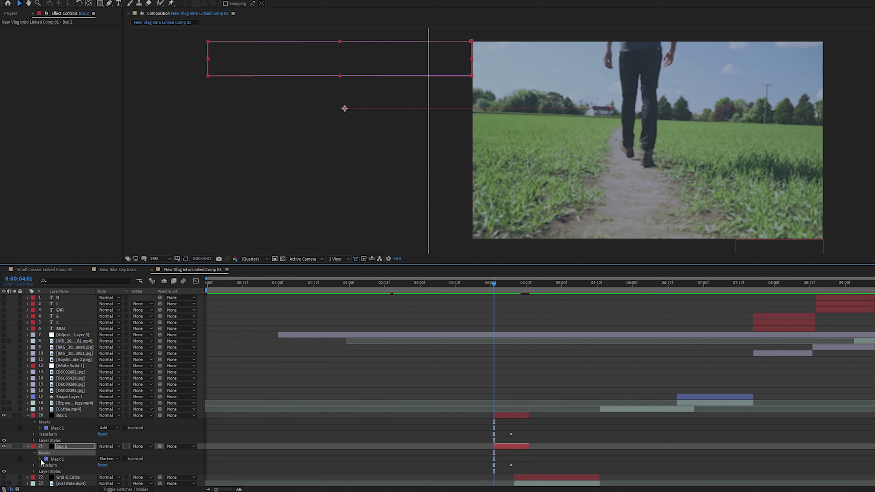
click(65, 460)
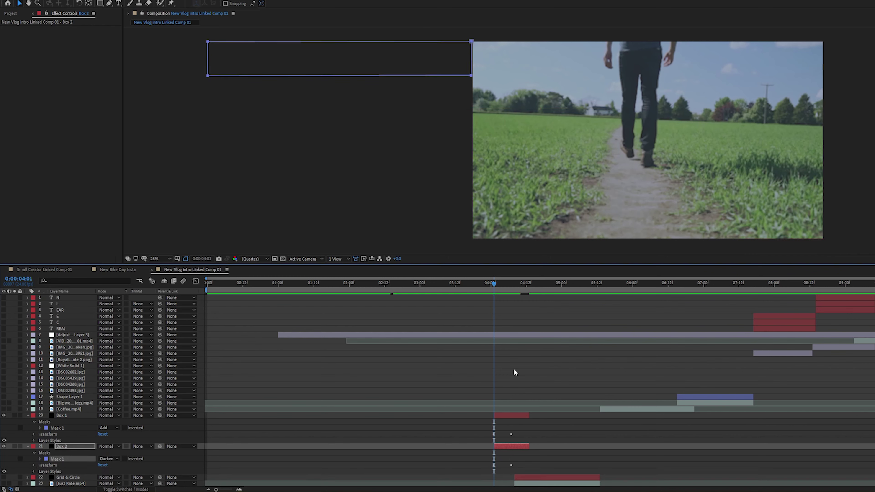
drag(495, 284, 513, 289)
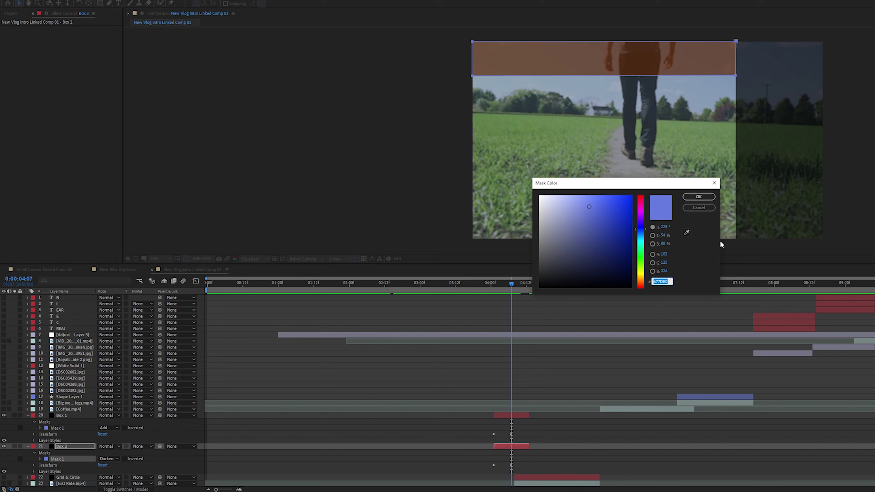
click(699, 196)
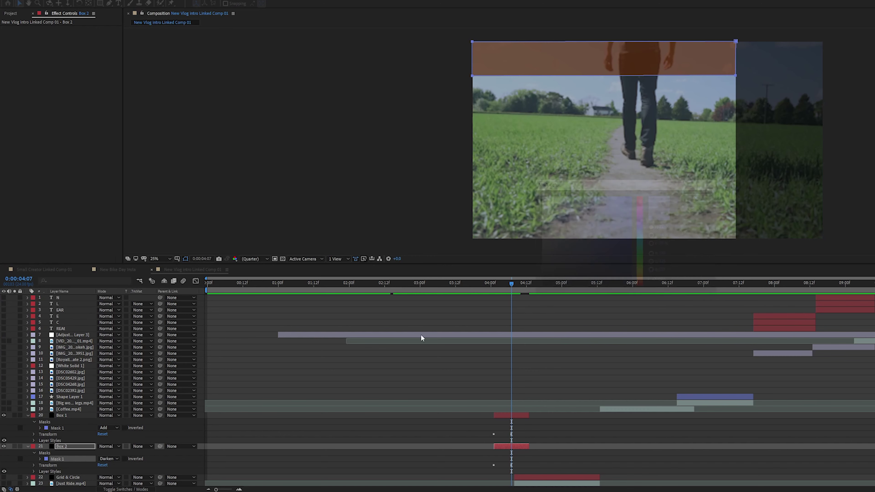
- Inspect Box 1's Mask 1 and Transform properties, scrubbing back to 0:00:04:03 and forward to 0:00:04:07
click(40, 428)
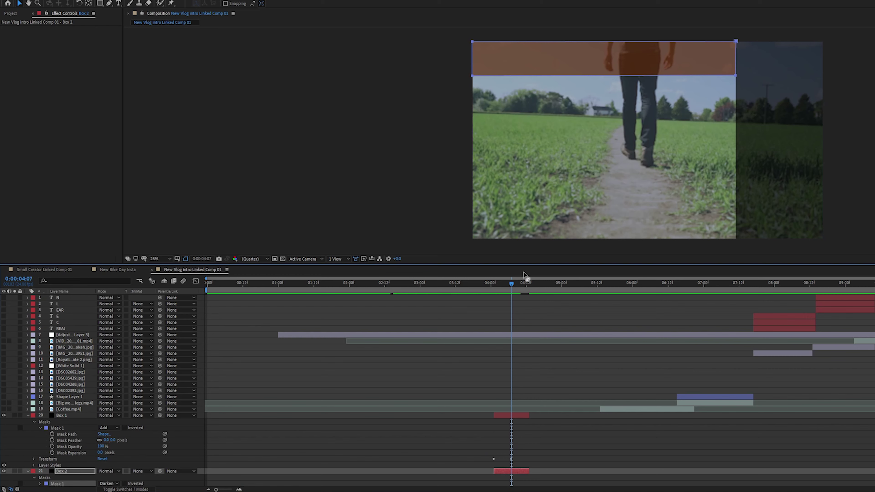
drag(512, 284, 500, 291)
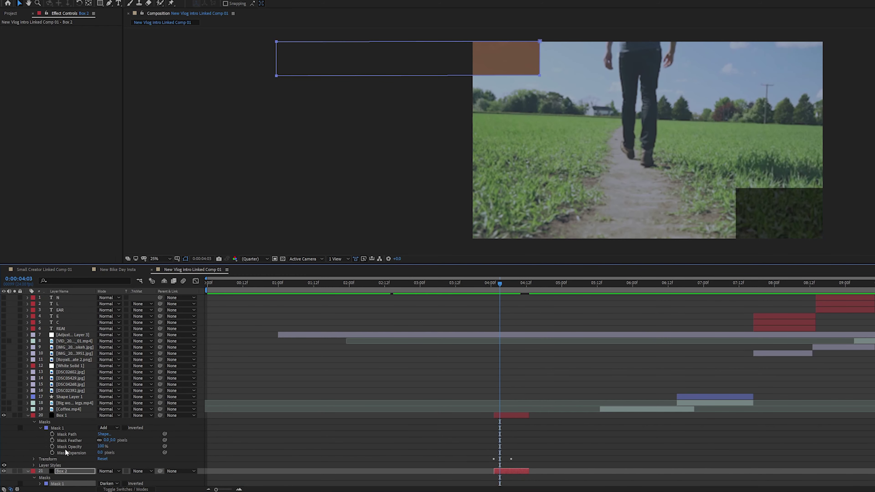
click(40, 429)
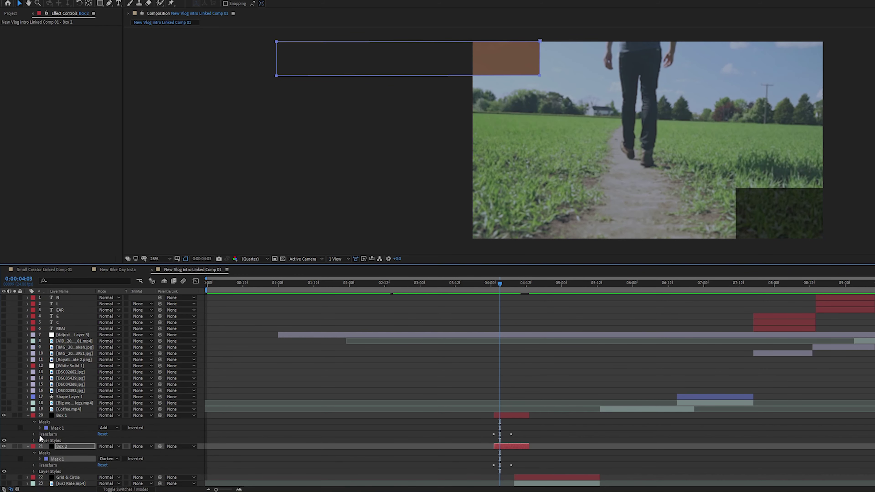
click(34, 435)
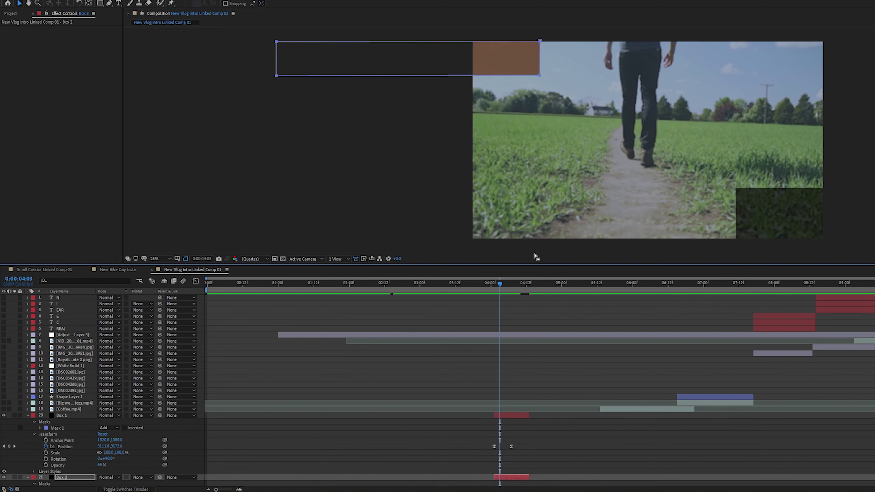
mouse_move(499, 284)
mouse_down()
mouse_move(520, 284)
mouse_move(488, 288)
mouse_move(523, 289)
mouse_move(511, 290)
mouse_up()
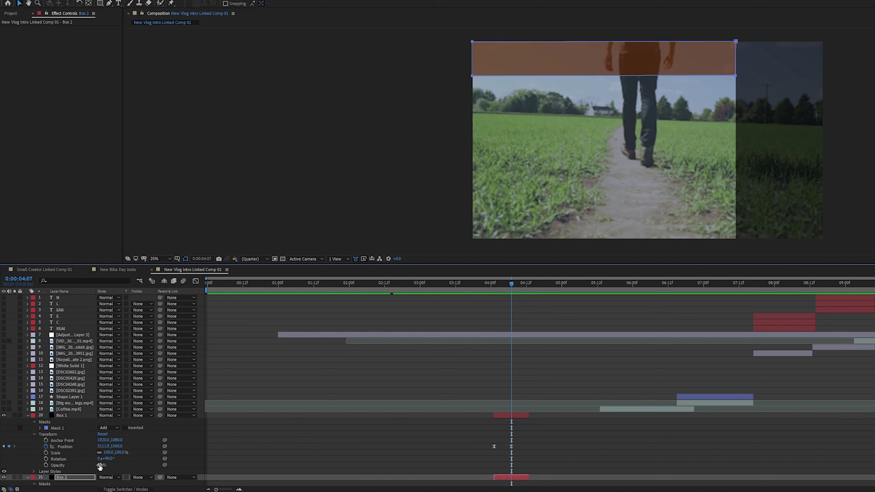
- Try Box 1's opacity at 100% and undo the change
drag(101, 467, 124, 462)
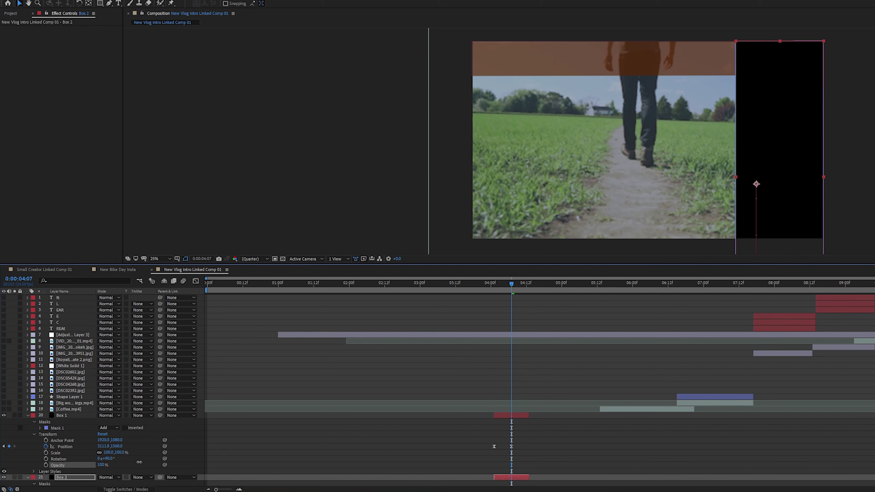
key(ctrl+z)
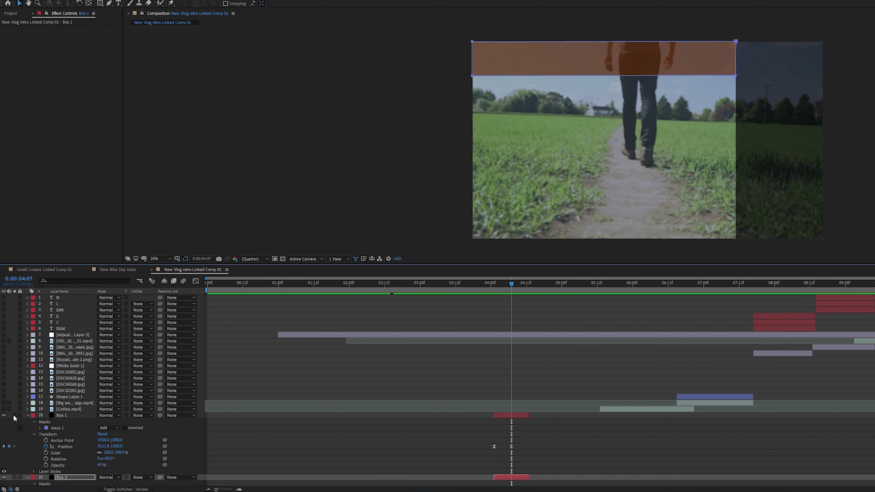
- Collapse the Box 1 and Box 2 layers, and make Grid & Circle and both Just Ride.mp4 layers visible at 0:00:04:13
click(30, 415)
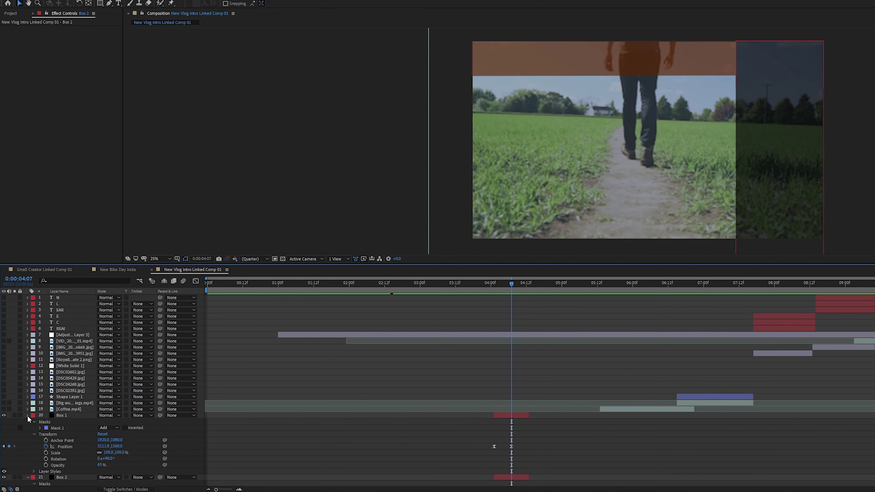
click(27, 415)
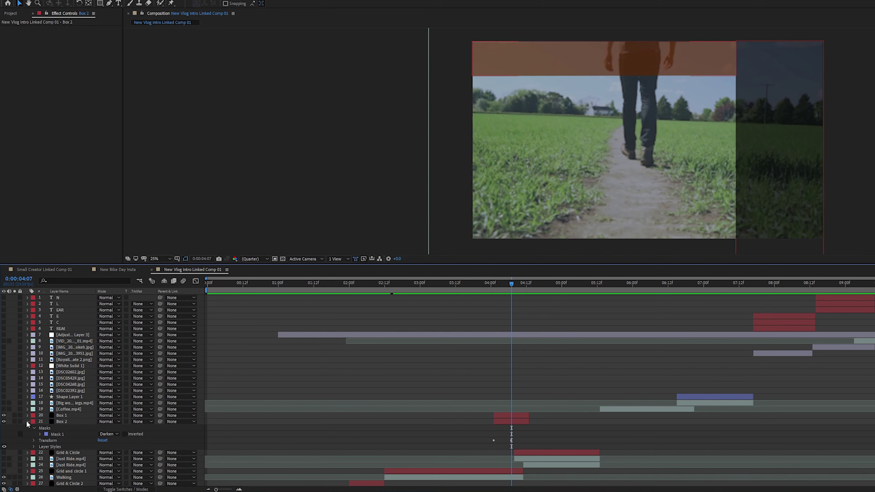
click(27, 422)
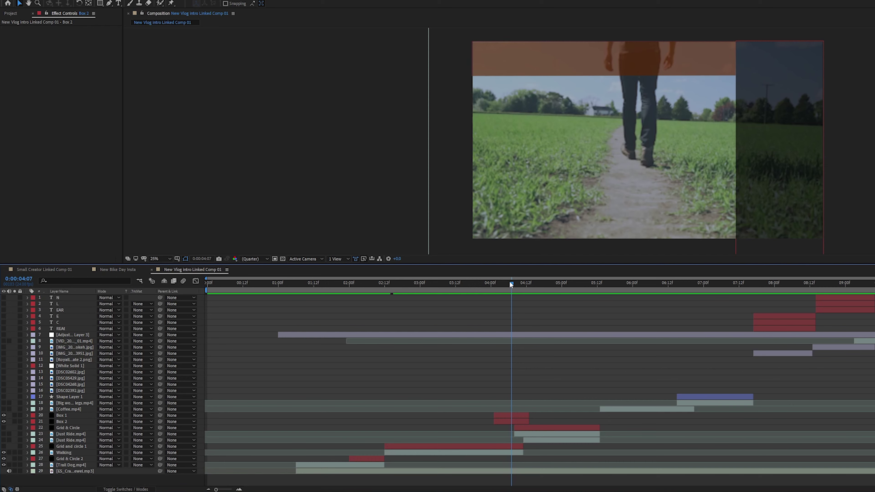
drag(512, 284, 529, 285)
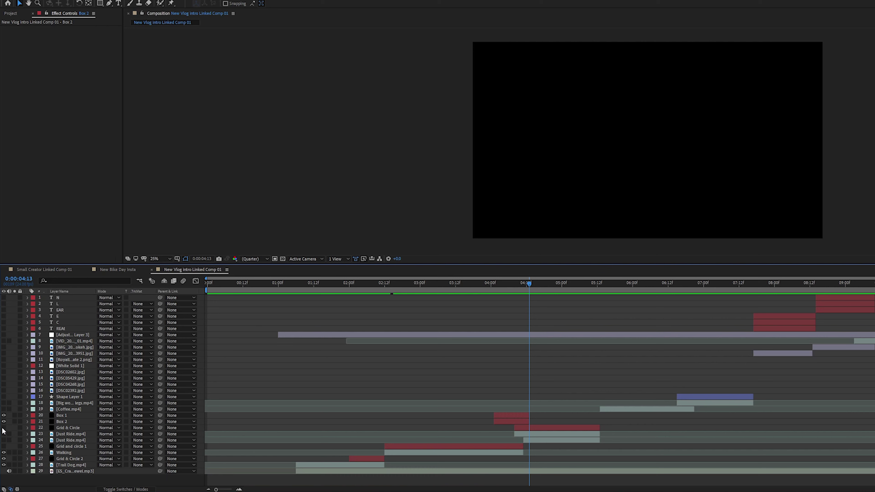
drag(4, 427, 4, 434)
click(4, 442)
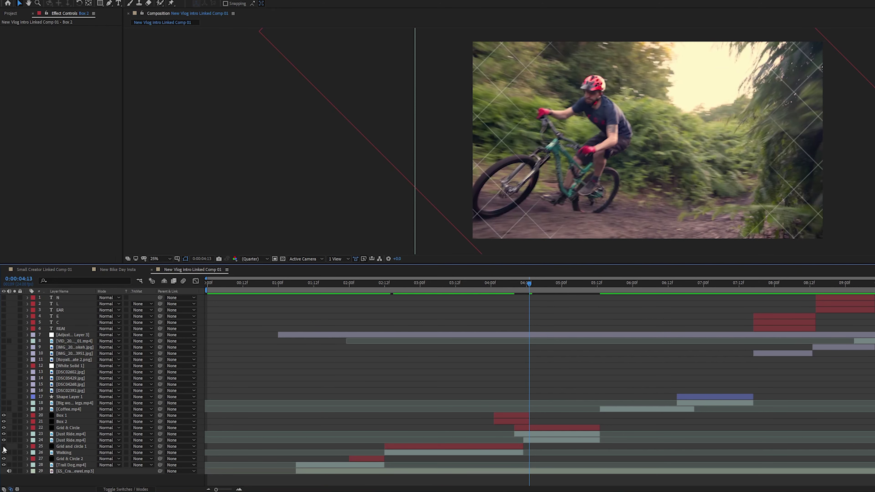
- Scrub through the box transition to 0:00:04:08 and inspect the Grid & Circle layer's effects
click(485, 283)
drag(483, 292, 514, 295)
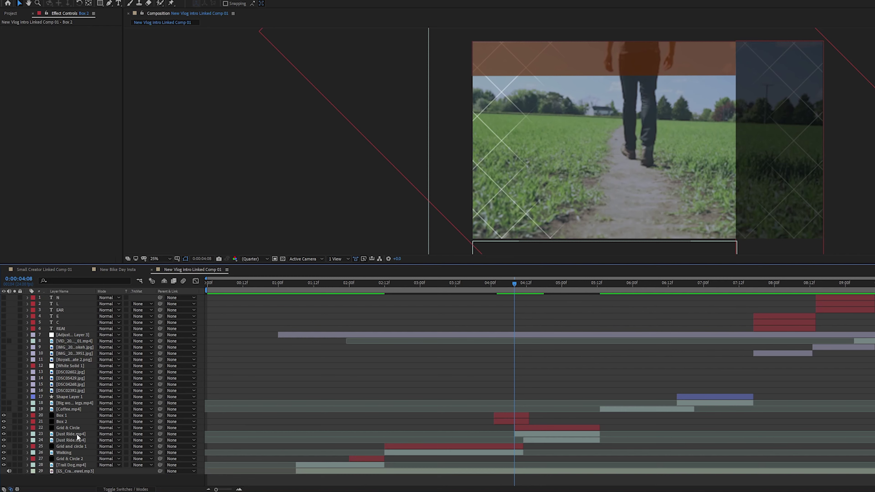
click(74, 426)
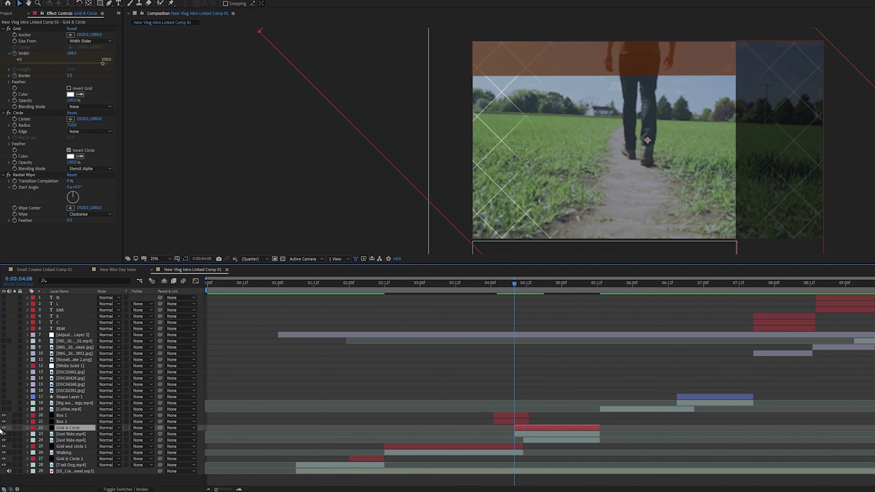
- Try duplicating the Grid & Circle 2 layer and moving the copy up to the Grid & Circle layer, and undo it
click(69, 459)
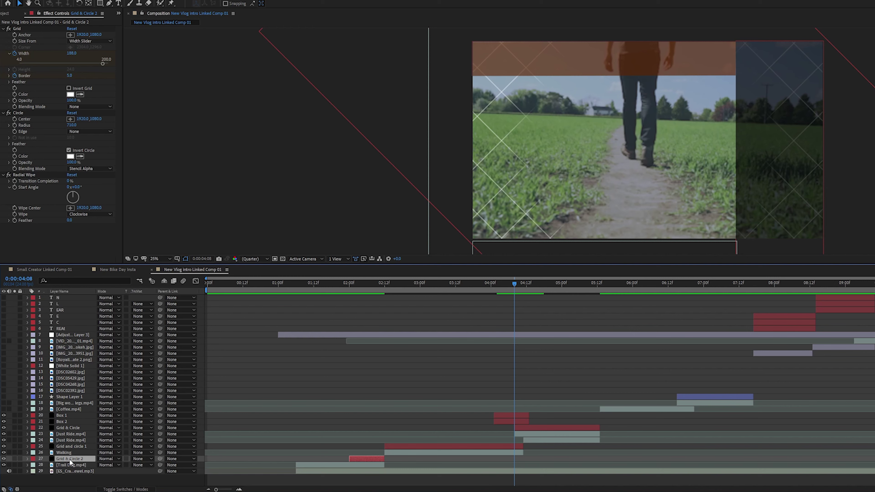
key(ctrl+d)
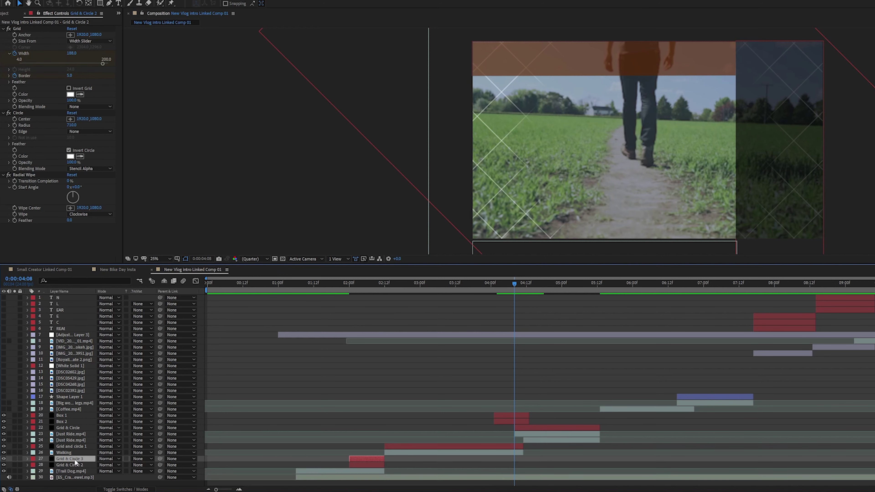
key(ctrl+z)
key(ctrl+d)
key(ctrl+z)
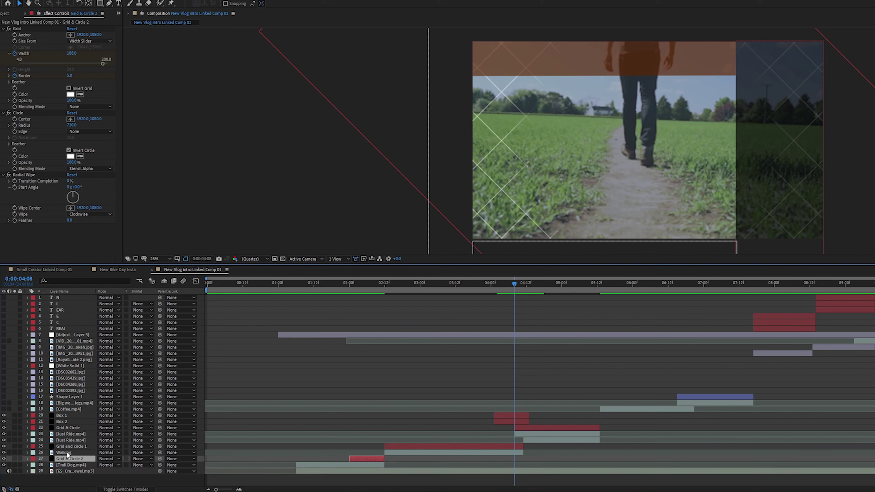
key(ctrl+d)
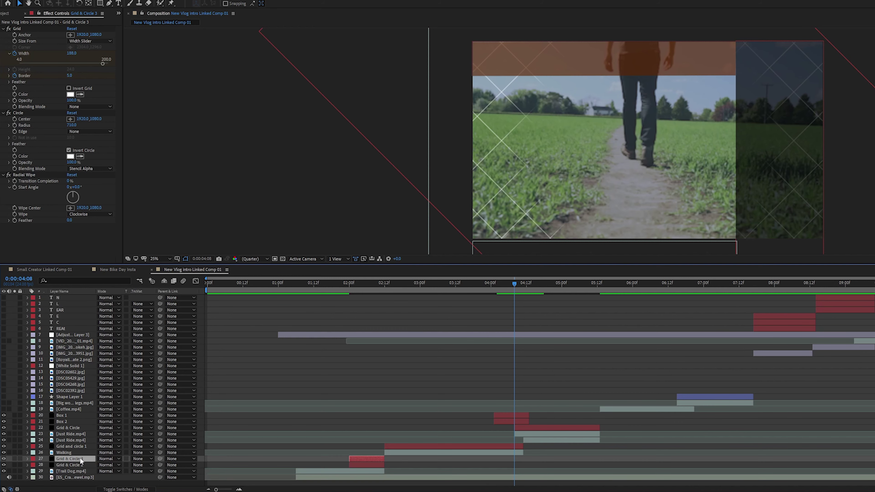
drag(77, 458, 77, 428)
key(ctrl+z)
key(ctrl+z)
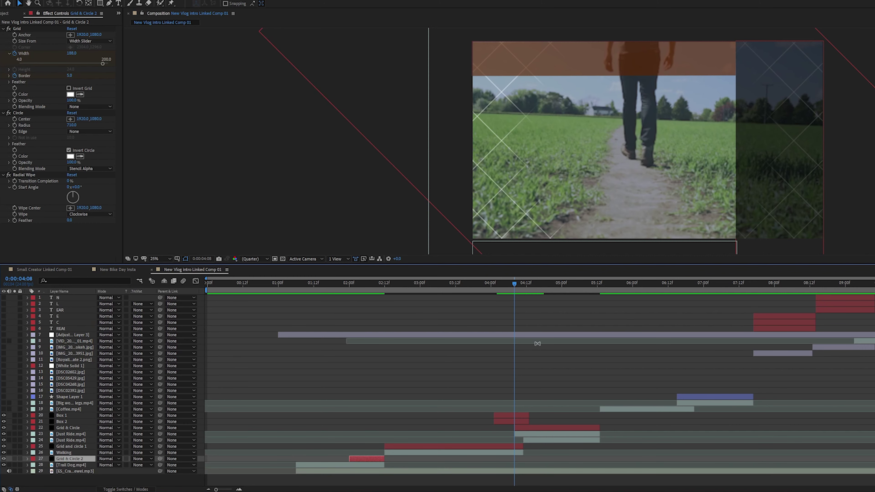
- Inspect the upper Just Ride.mp4 layer's mask and Transform properties, and scrub through its position animation to 0:00:04:14
mouse_move(513, 283)
mouse_down()
mouse_move(521, 288)
mouse_move(514, 292)
mouse_up()
click(531, 435)
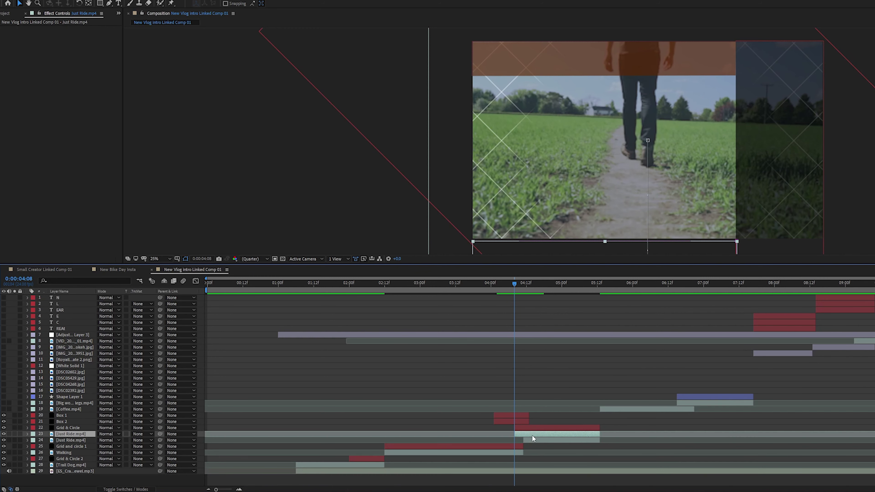
click(27, 435)
click(33, 440)
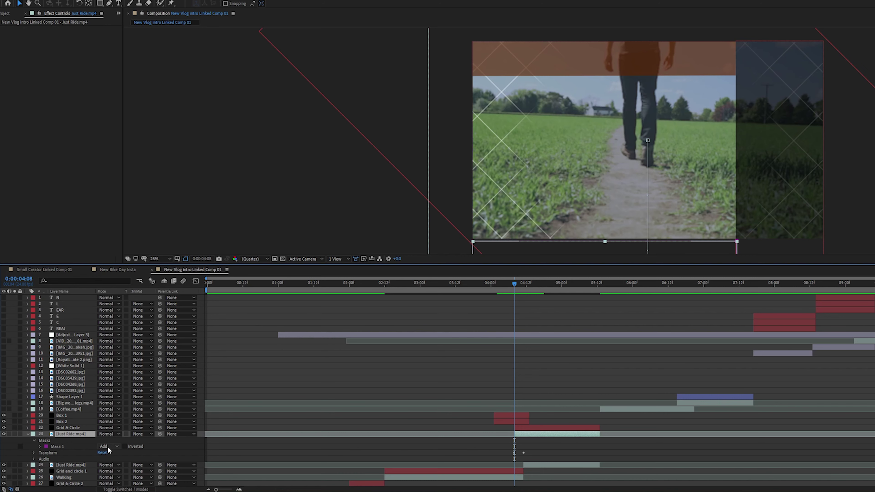
scroll(63, 436, down, 1)
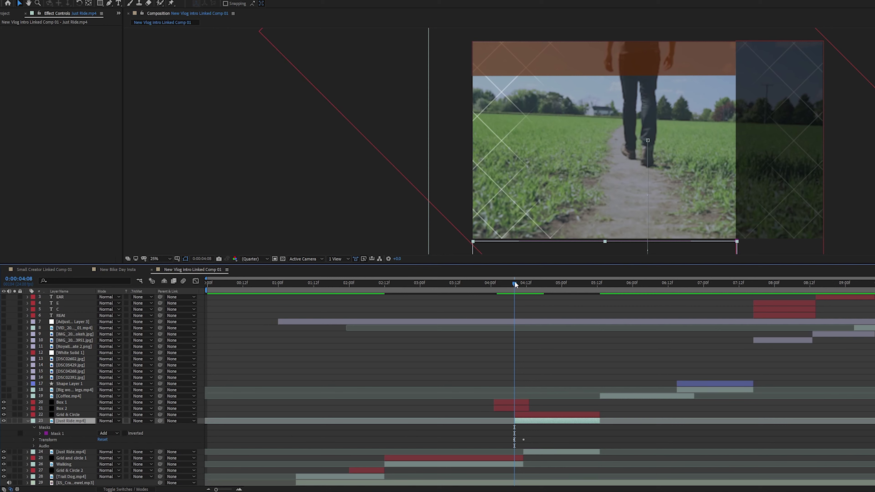
click(34, 439)
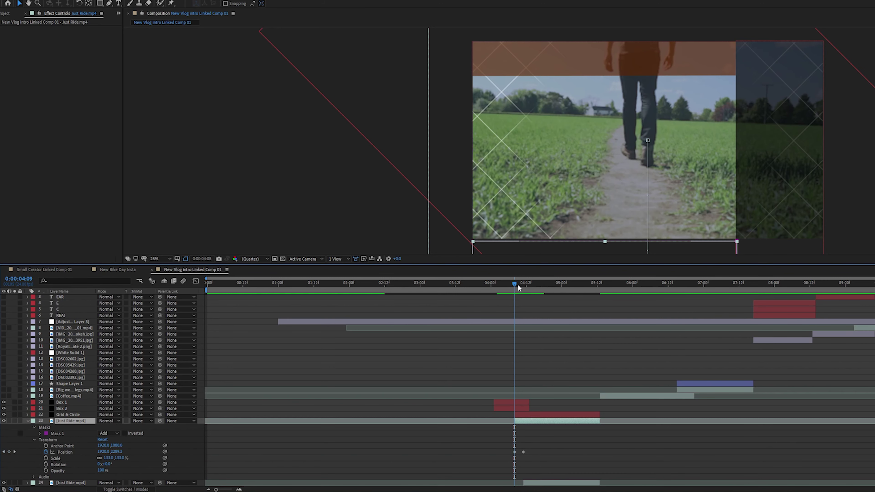
mouse_move(517, 285)
mouse_down()
mouse_move(533, 287)
mouse_move(506, 288)
mouse_move(531, 288)
mouse_up()
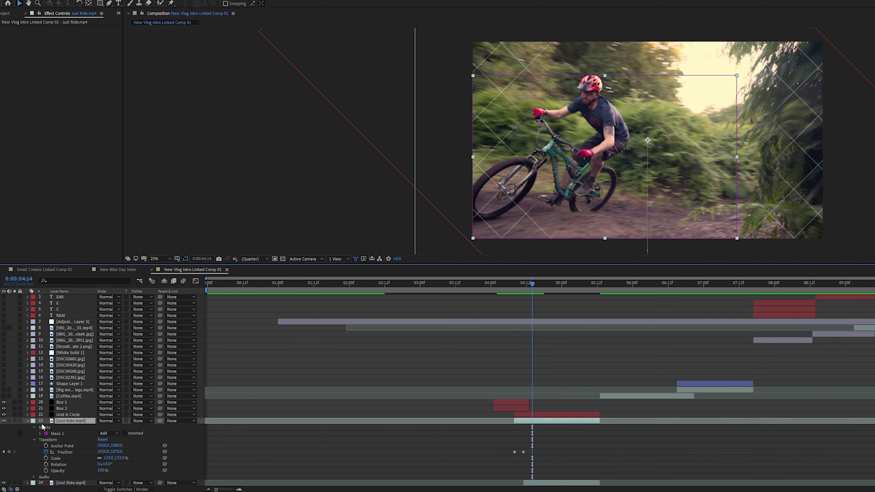
- Collapse the upper Just Ride.mp4 layer, and inspect Box 2's Mask 1 and Transform properties back at 0:00:04:07
click(27, 421)
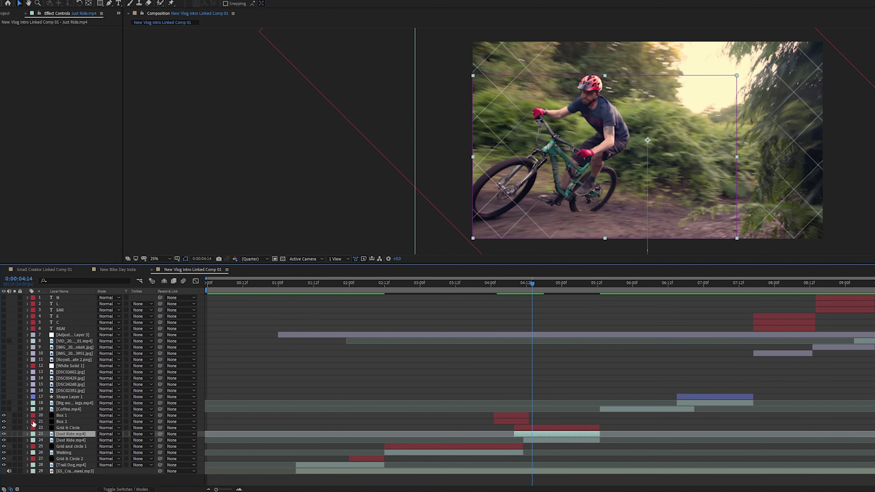
click(27, 422)
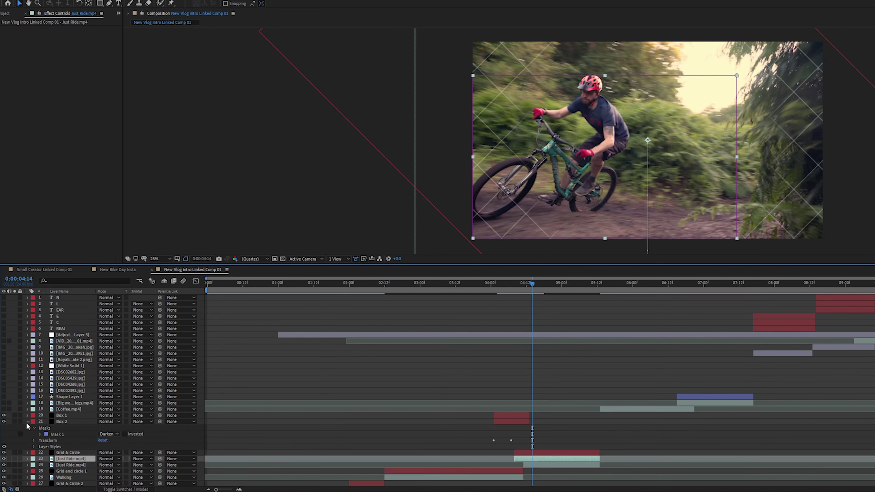
click(34, 441)
click(39, 435)
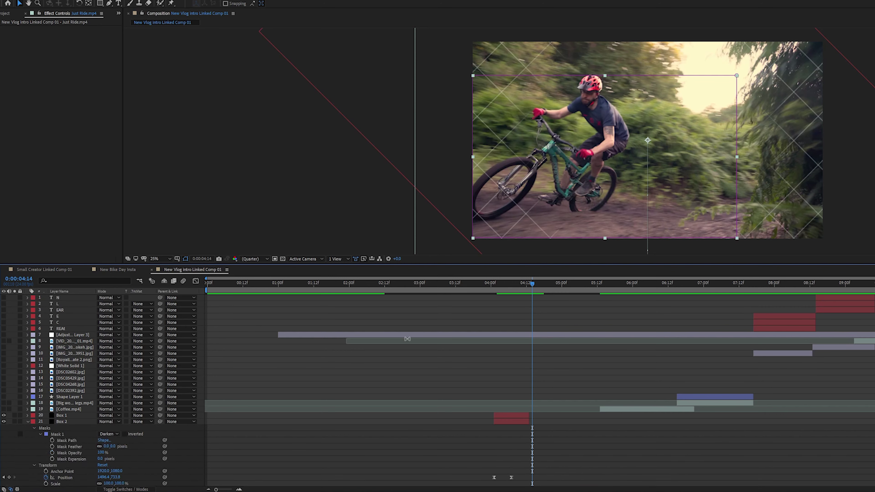
drag(532, 283, 511, 290)
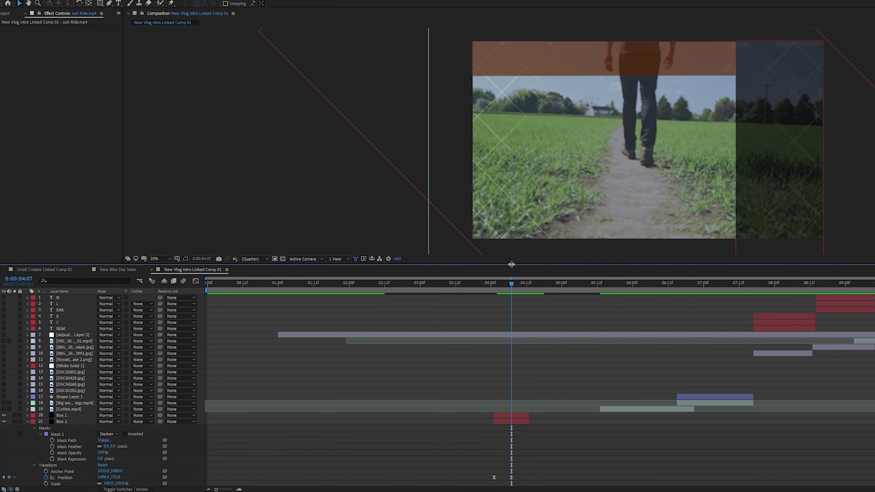
- Scrub to 0:00:04:13, check Box 1's mask and Transform properties, and collapse the Box 1 layer
drag(511, 283, 529, 284)
scroll(336, 317, down, 4)
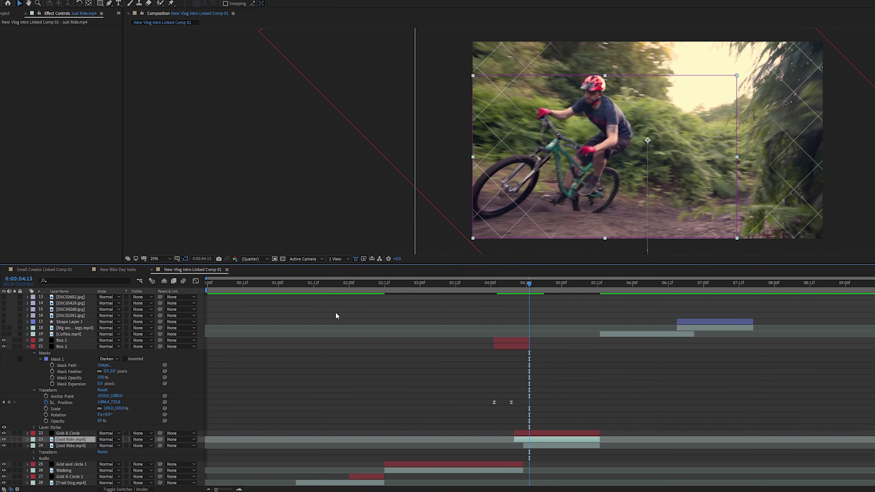
click(27, 340)
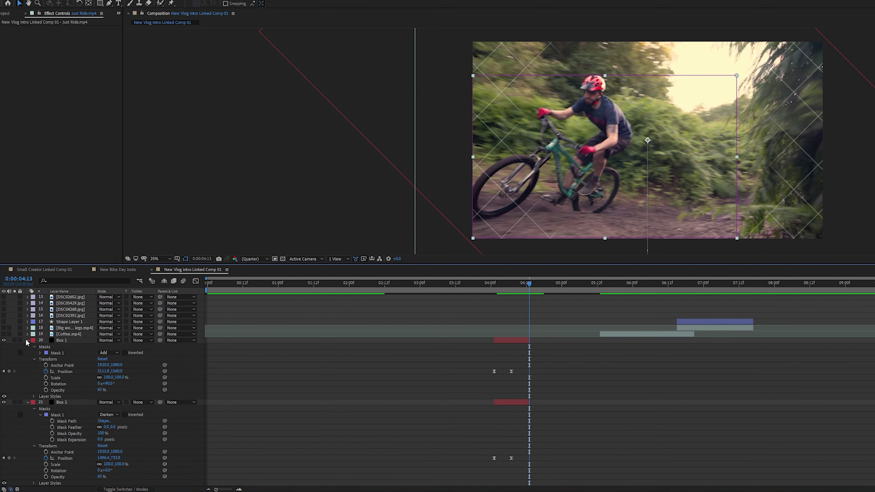
click(27, 341)
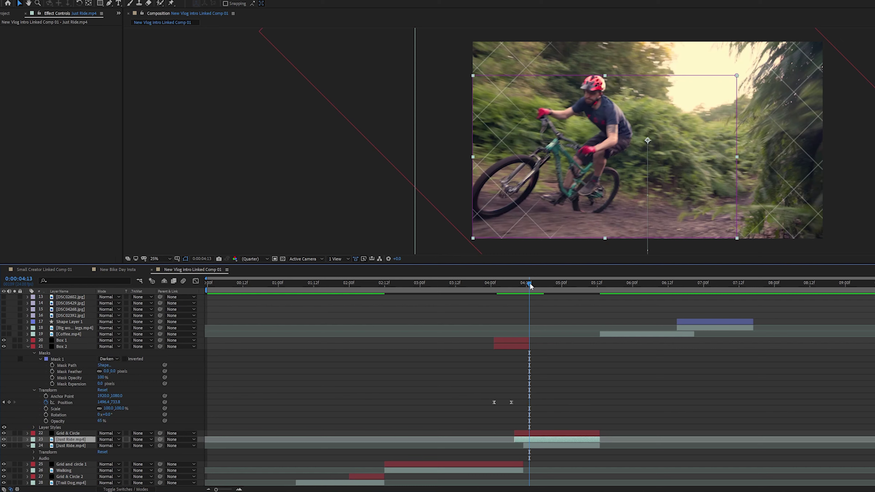
- Collapse the Box 2 and lower Just Ride.mp4 layers, and check the frames around 0:00:04:15 and 0:00:04:13
drag(528, 283, 535, 283)
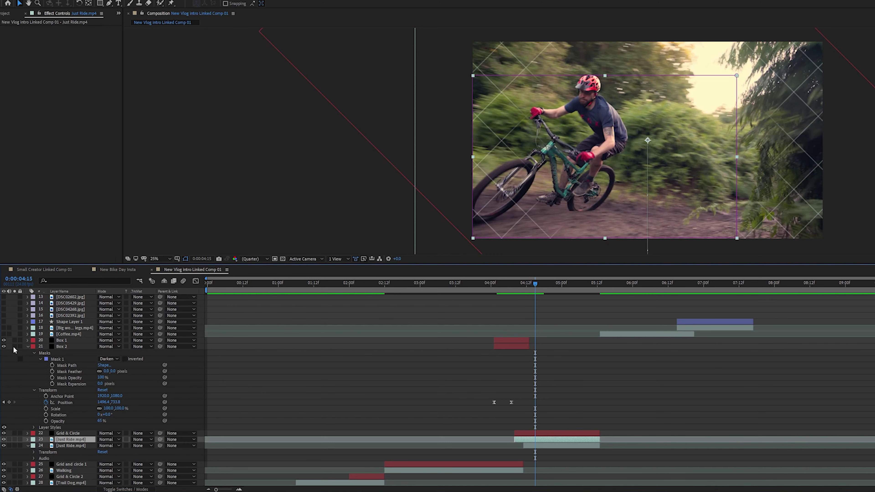
click(28, 347)
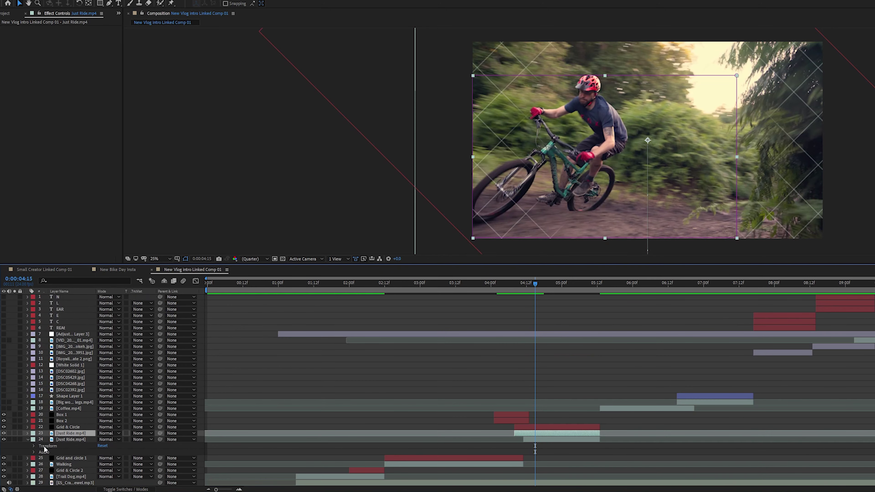
click(27, 441)
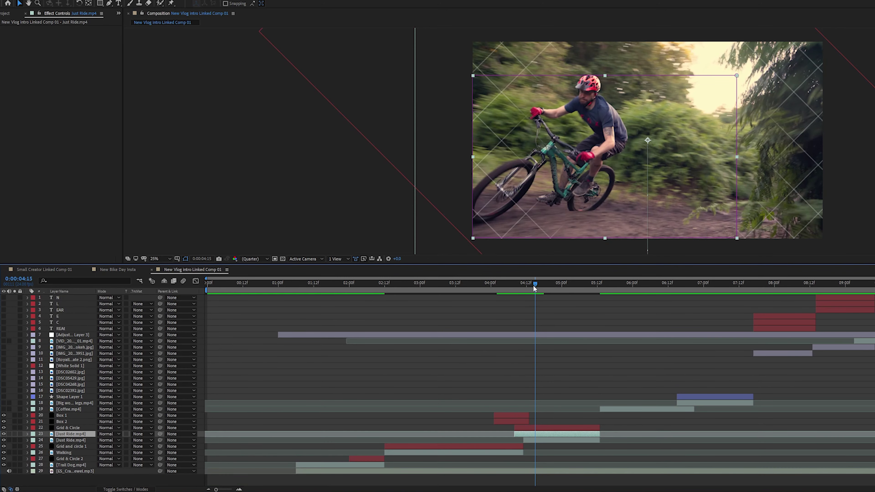
mouse_move(526, 287)
mouse_down()
mouse_move(503, 290)
mouse_move(571, 289)
mouse_move(521, 294)
mouse_move(529, 294)
mouse_up()
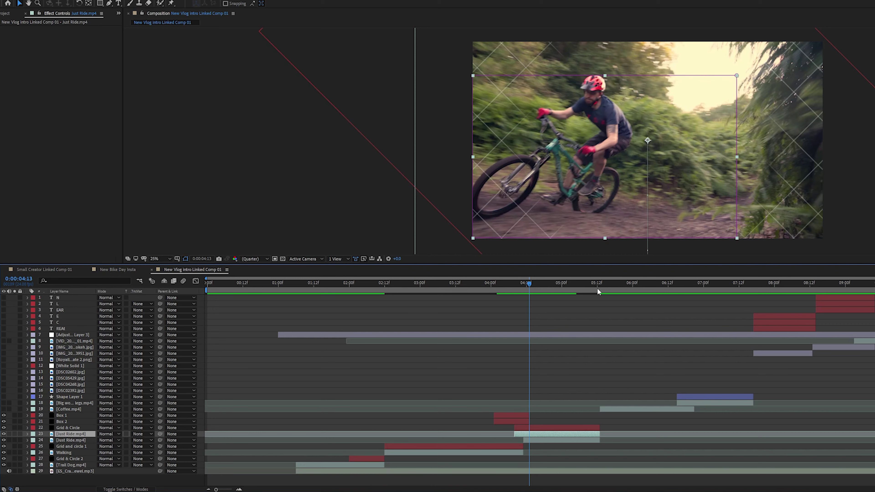
- Scrub to 0:00:05:06 and check the effects on the Grid and circle 1, Grid & Circle and two Just Ride.mp4 layers
drag(529, 284, 580, 284)
click(72, 447)
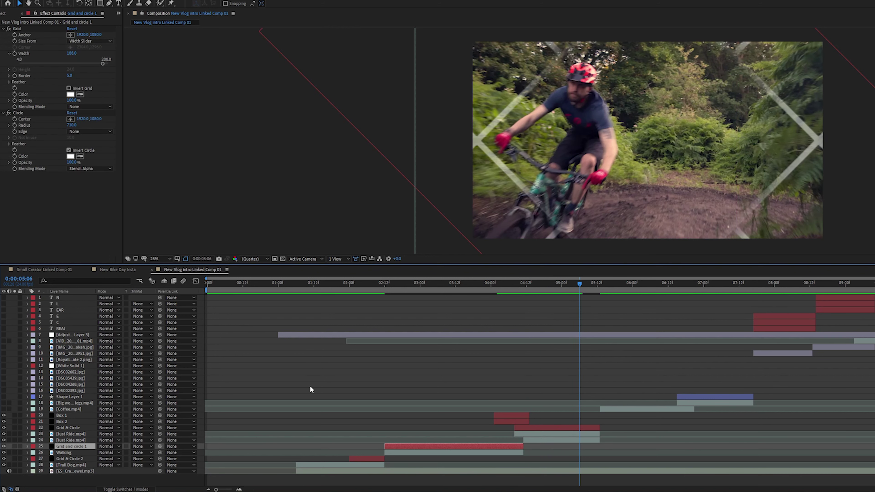
click(574, 428)
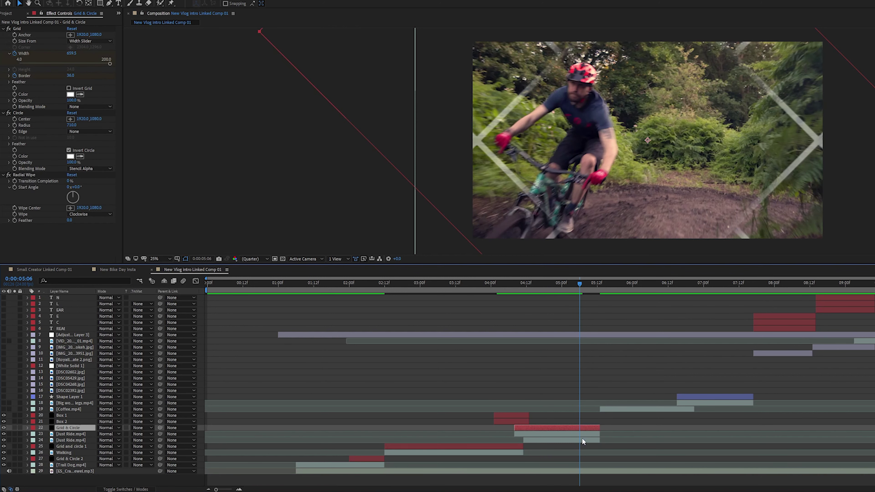
click(581, 440)
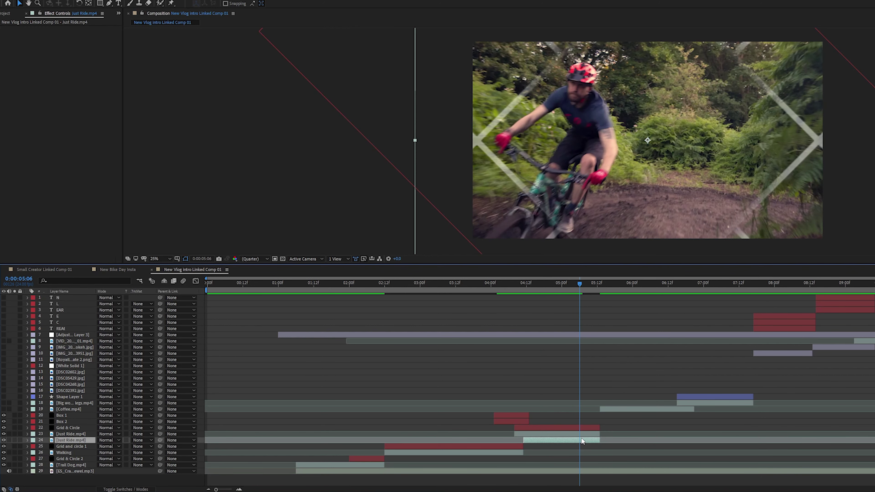
click(584, 434)
click(584, 424)
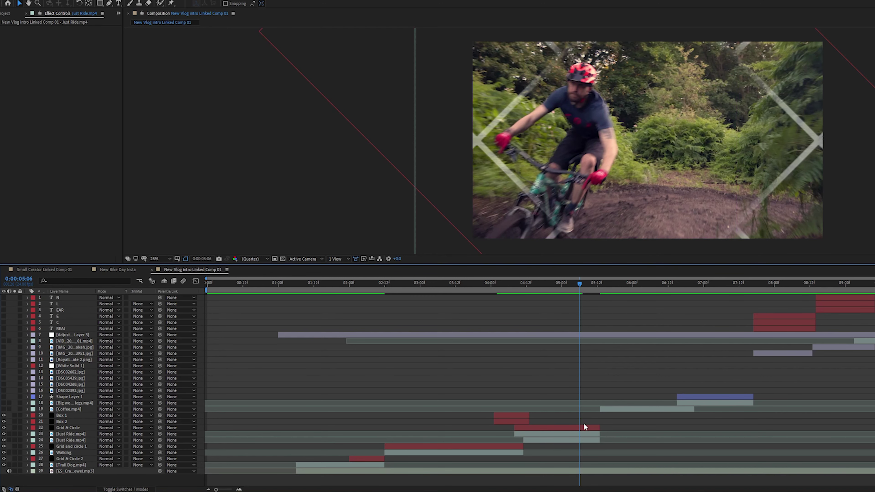
click(584, 427)
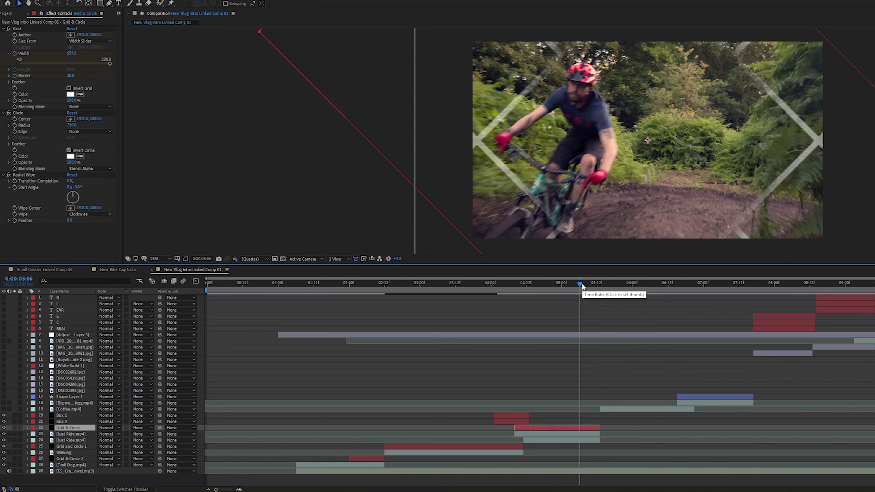
- Show the Coffee.mp4 and Big wo… legs.mp4 layers, and preview the coffee clip from 0:00:05:13 to 0:00:06:05, returning to its start
drag(579, 283, 600, 278)
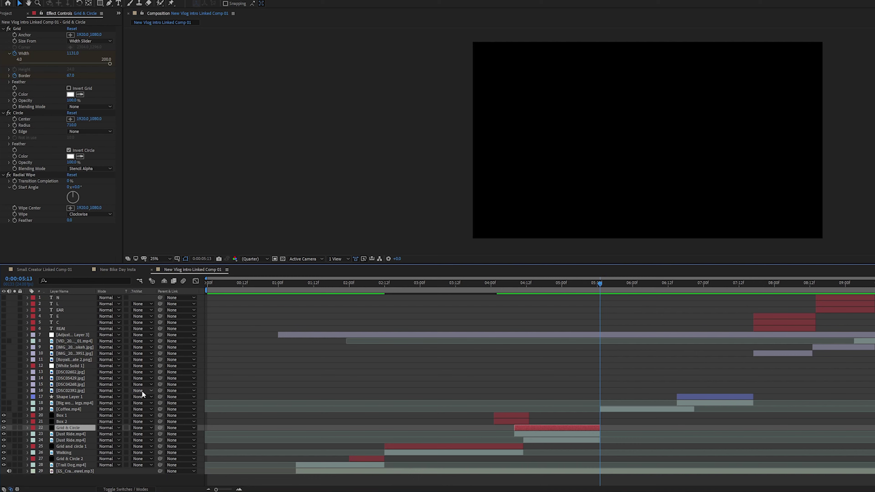
click(4, 409)
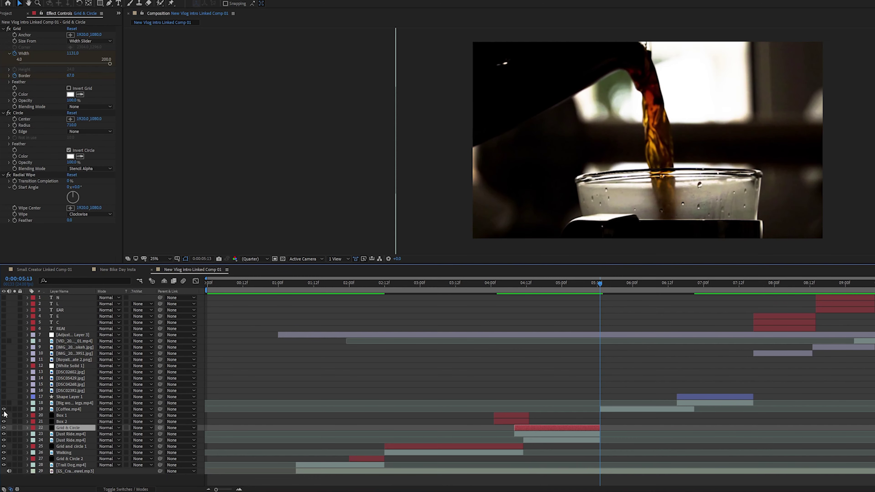
click(4, 403)
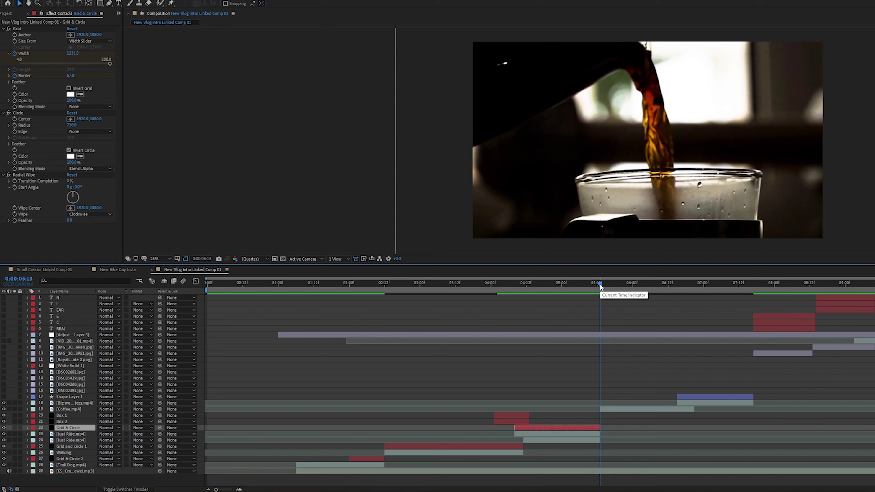
drag(600, 284, 647, 283)
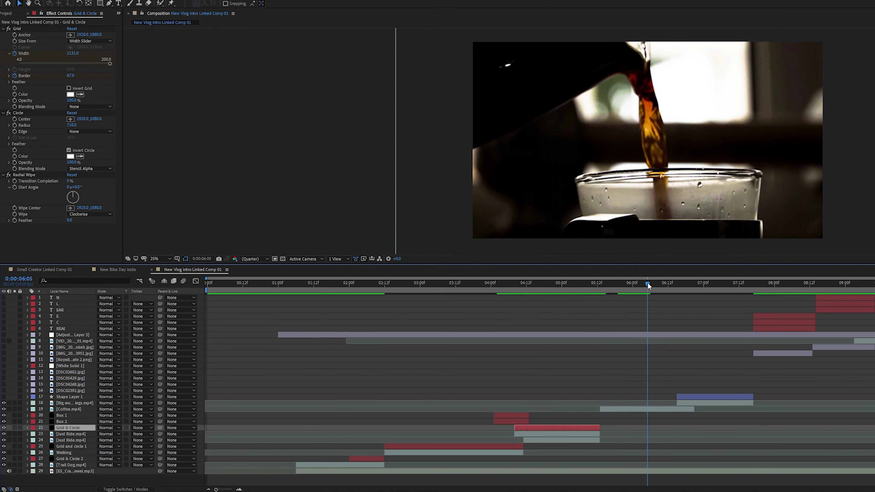
drag(647, 282, 601, 306)
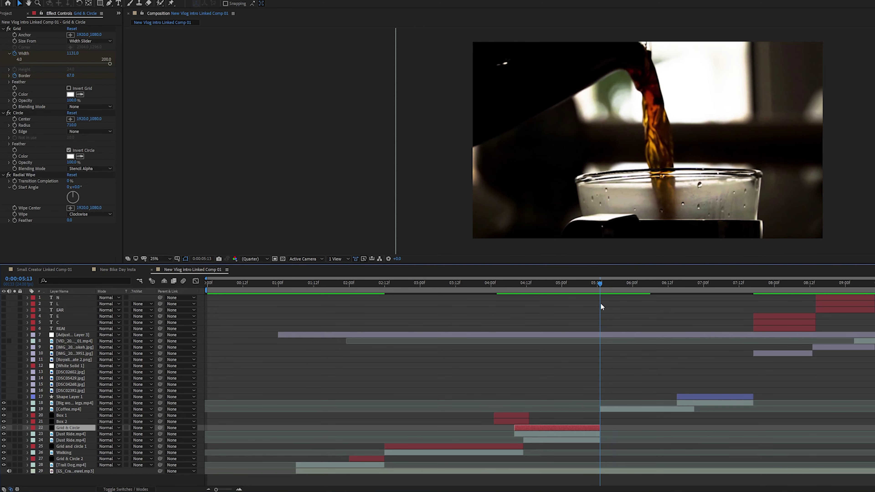
- Create a 3840 × 2160 px black solid with colour 000000 directly above the Coffee.mp4 layer
right_click(69, 409)
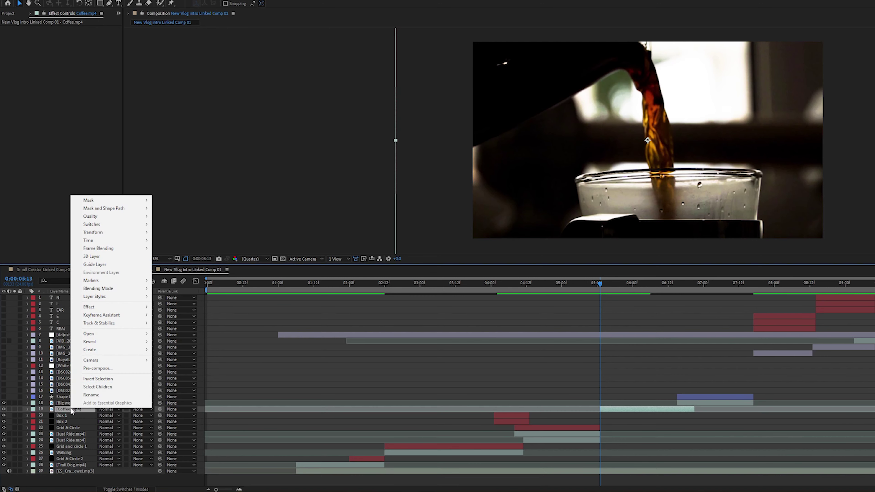
right_click(97, 479)
mouse_move(138, 400)
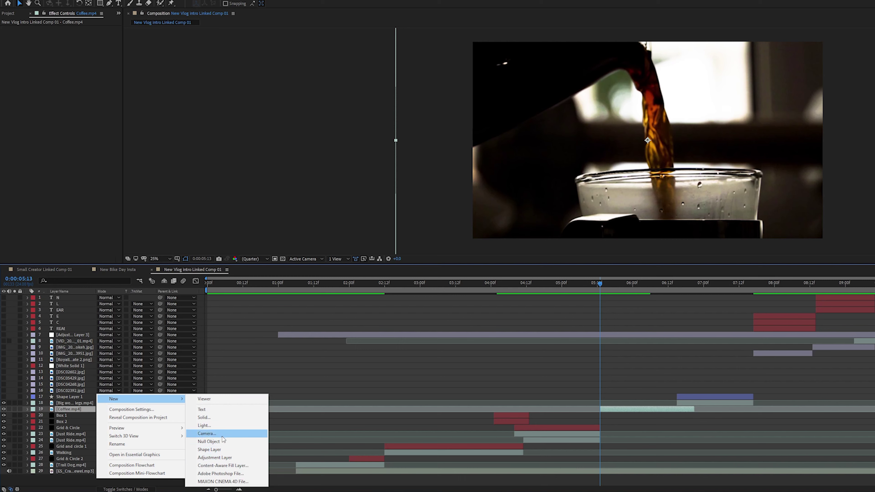
click(217, 420)
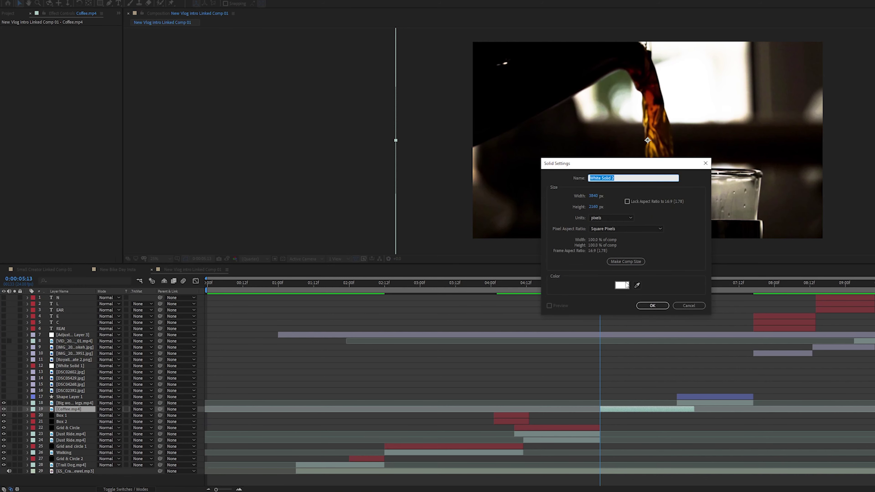
click(626, 287)
text(000000)
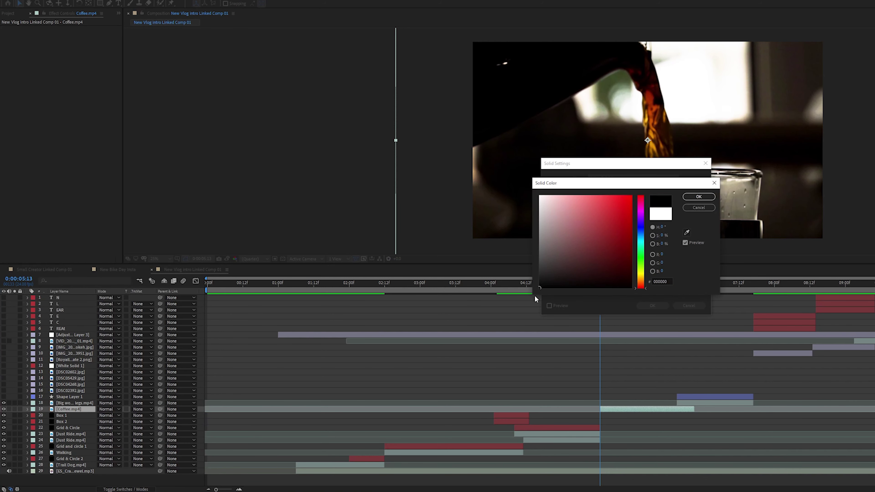
click(693, 200)
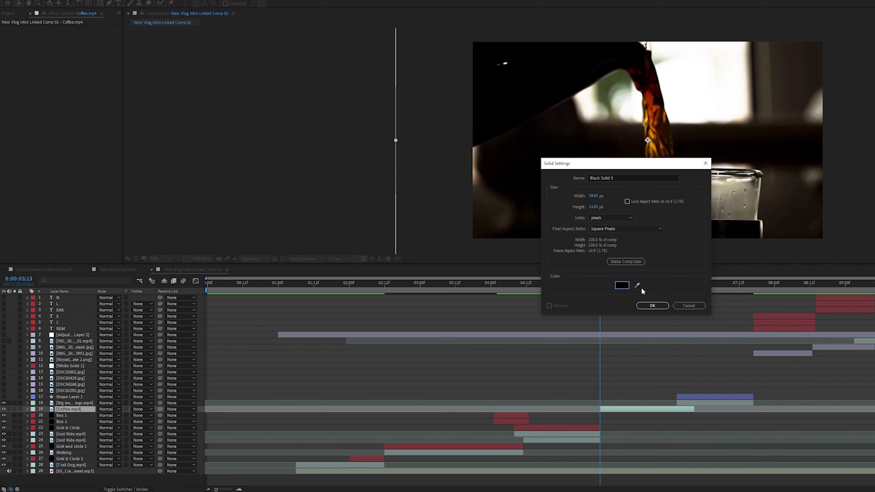
click(651, 306)
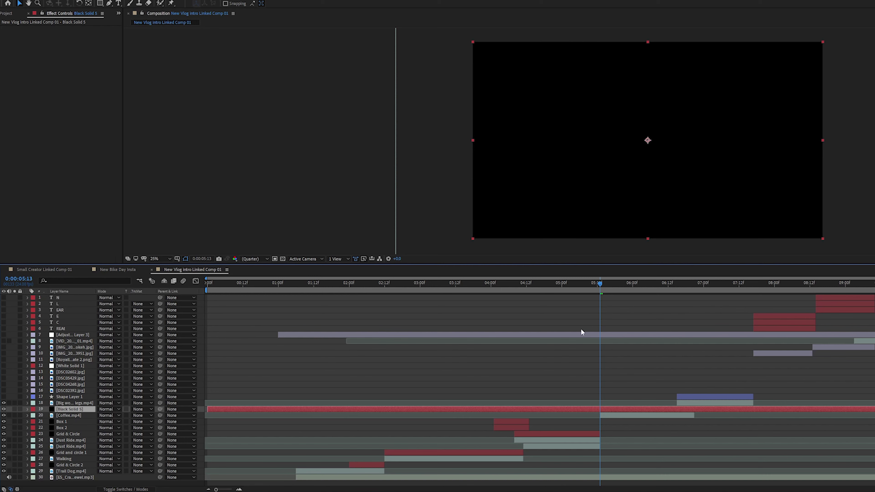
- Look at the new black solid's Transform properties, and delete the solid
click(28, 415)
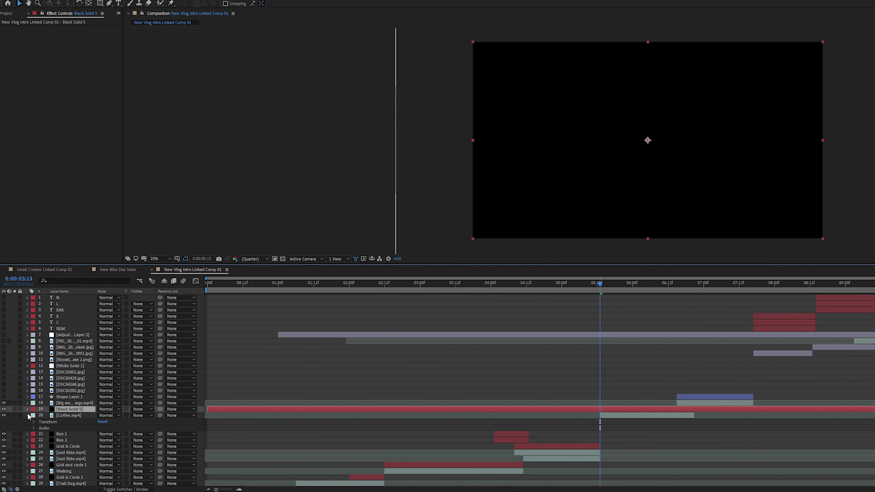
click(28, 409)
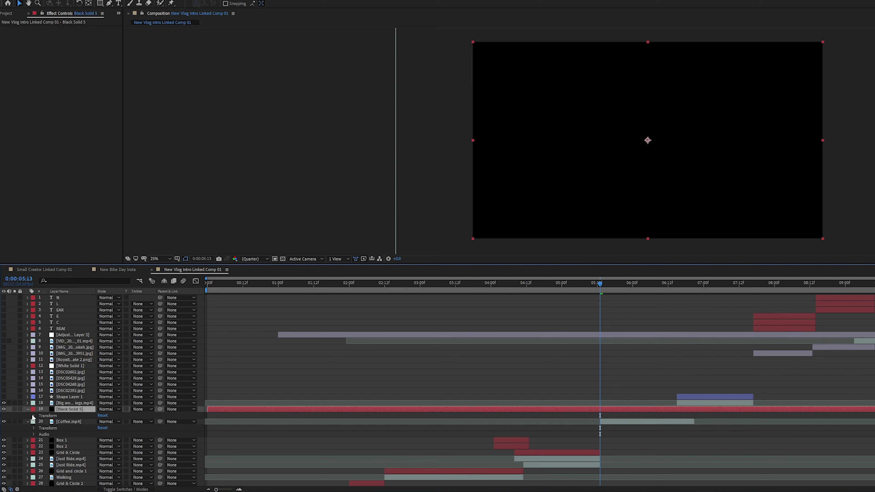
click(34, 416)
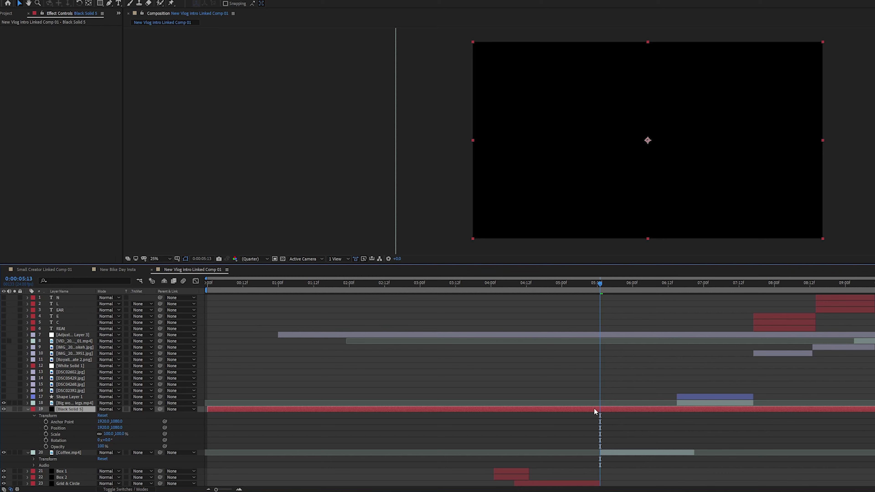
click(27, 409)
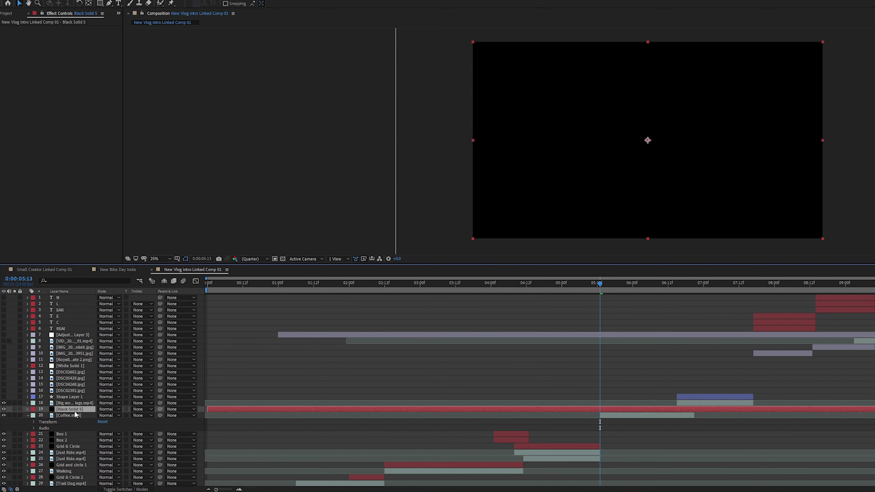
key(Delete)
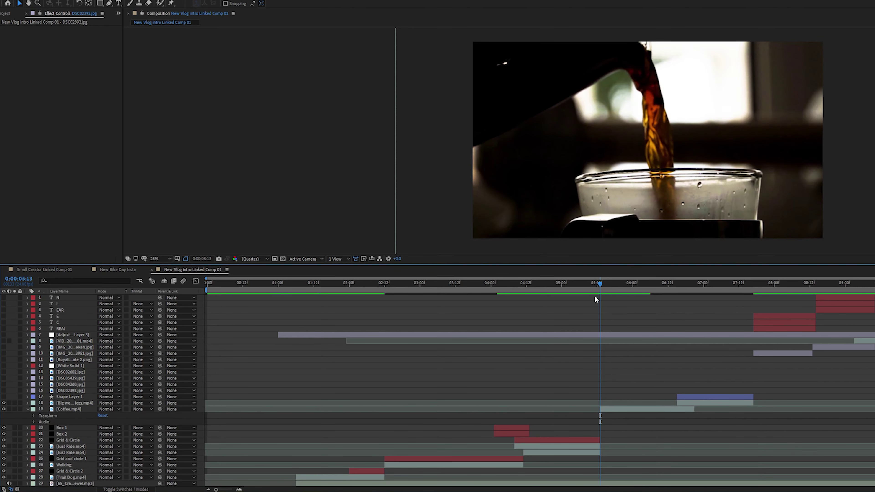
- Inspect the Big wo… legs.mp4 layer's Offset and Transform properties, scrub its position animation from 0:00:06:15 to 0:00:06:21, and collapse it
drag(602, 283, 680, 291)
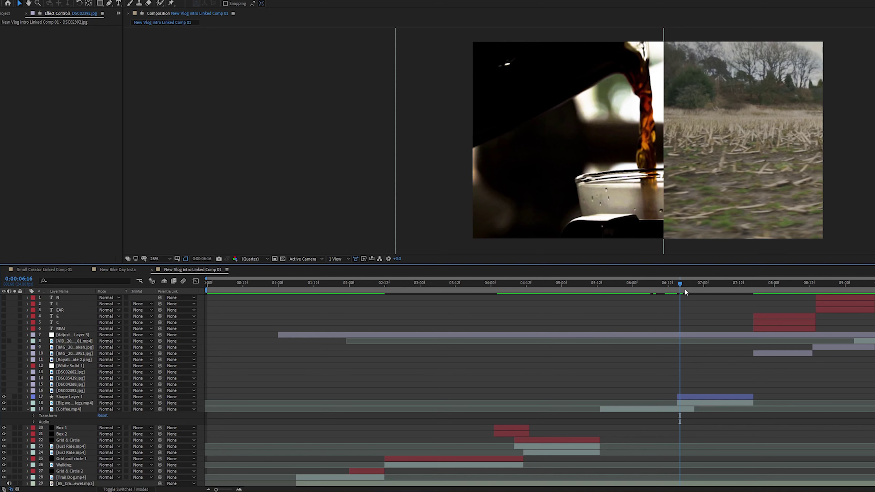
mouse_move(679, 282)
mouse_down()
mouse_move(688, 281)
mouse_move(677, 282)
mouse_up()
click(28, 403)
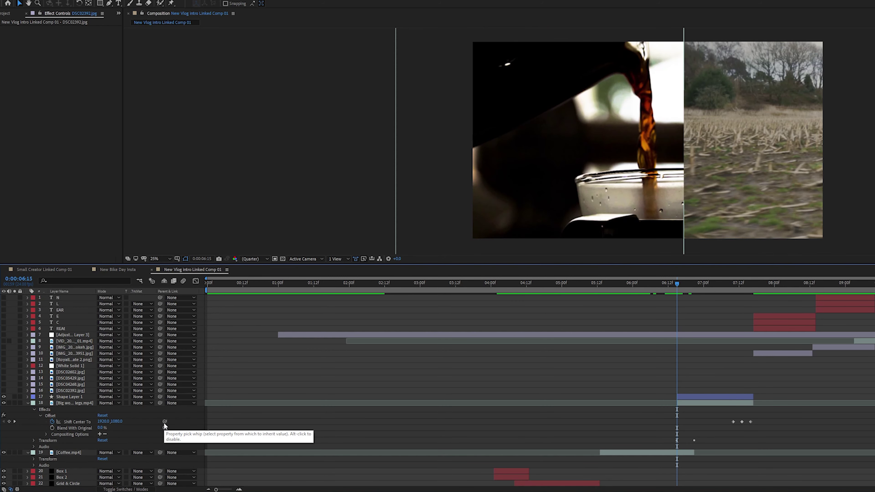
click(34, 440)
mouse_move(680, 284)
mouse_down()
mouse_move(697, 281)
mouse_move(669, 287)
mouse_move(677, 288)
mouse_up()
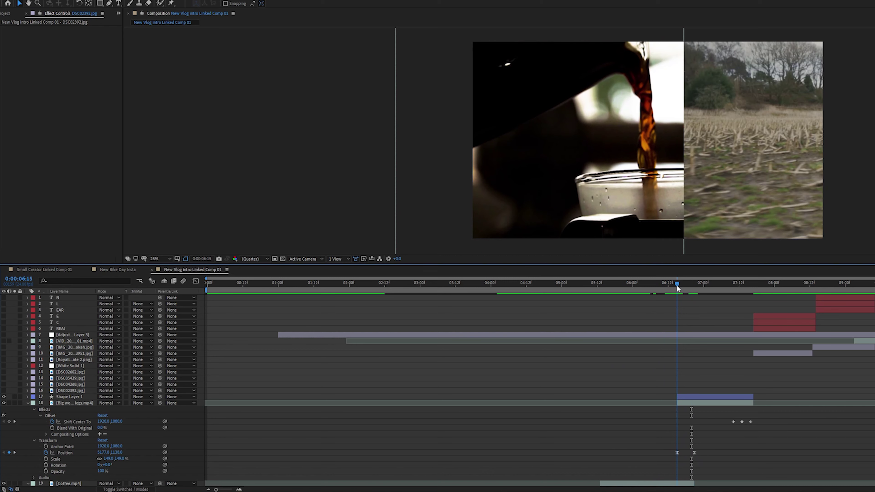
mouse_move(679, 285)
mouse_down()
mouse_move(692, 283)
mouse_move(670, 289)
mouse_move(696, 286)
mouse_up()
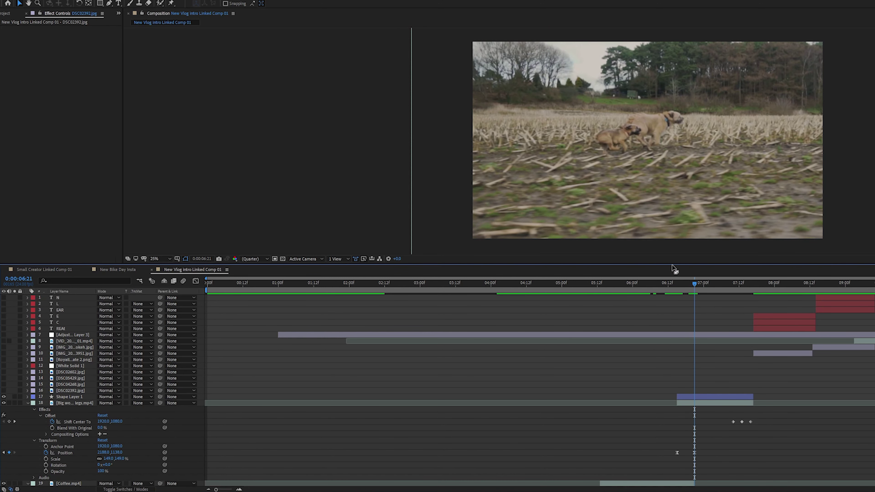
mouse_move(694, 282)
mouse_down()
mouse_move(712, 285)
mouse_move(693, 284)
mouse_up()
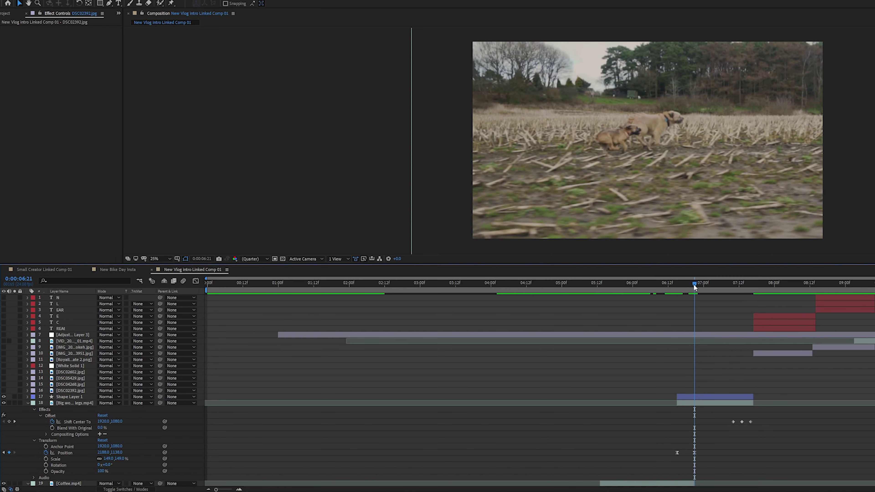
click(27, 403)
- Expand Shape Layer 1, and draw a square around the running dogs on a new shape layer with the Rectangle tool
click(28, 396)
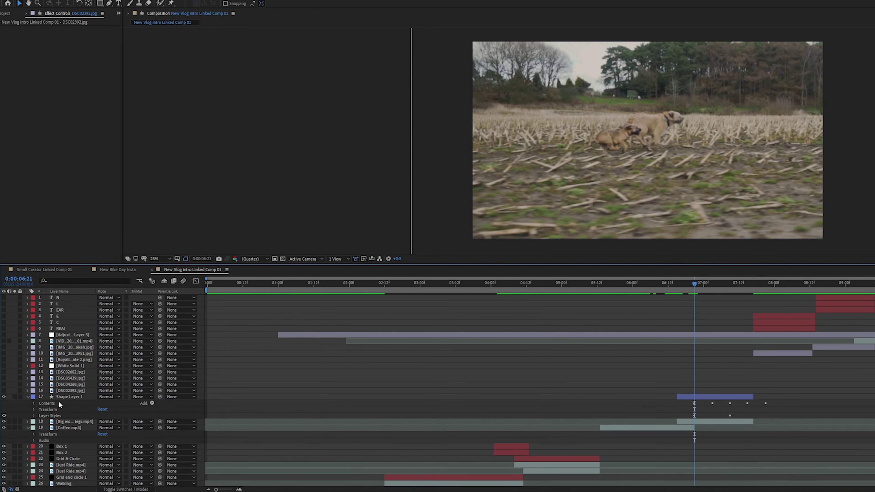
click(101, 4)
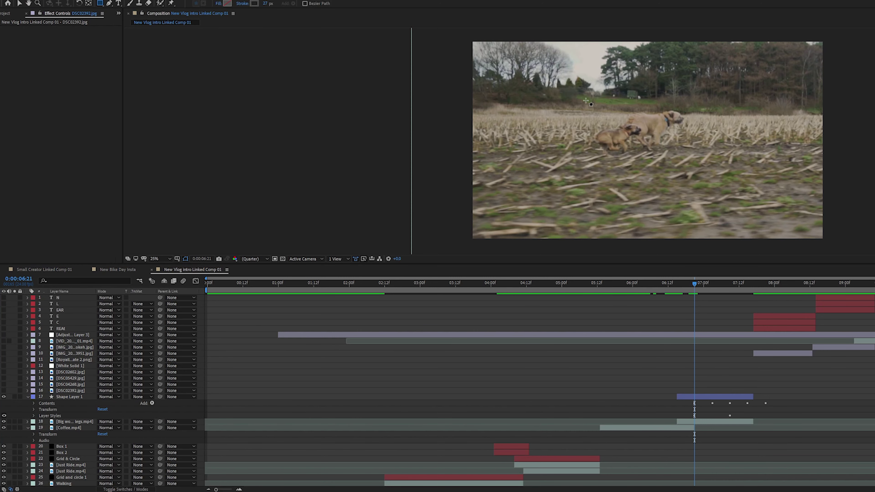
drag(606, 105, 679, 178)
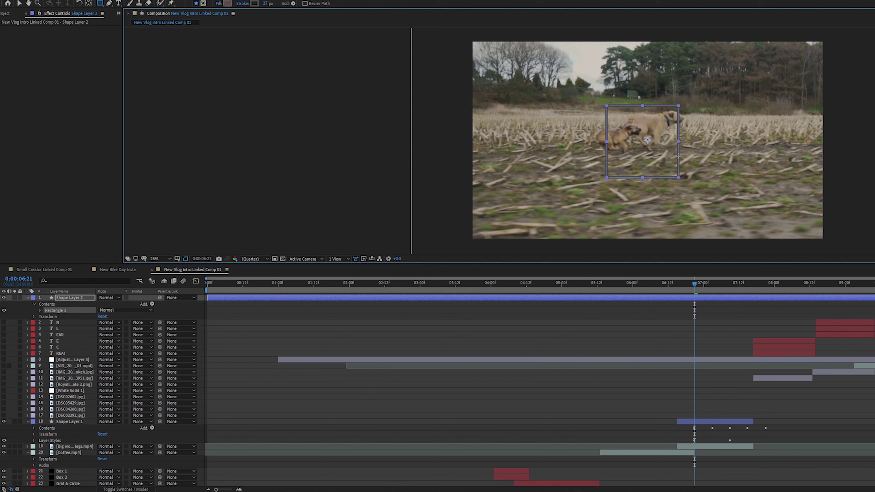
drag(679, 178, 697, 195)
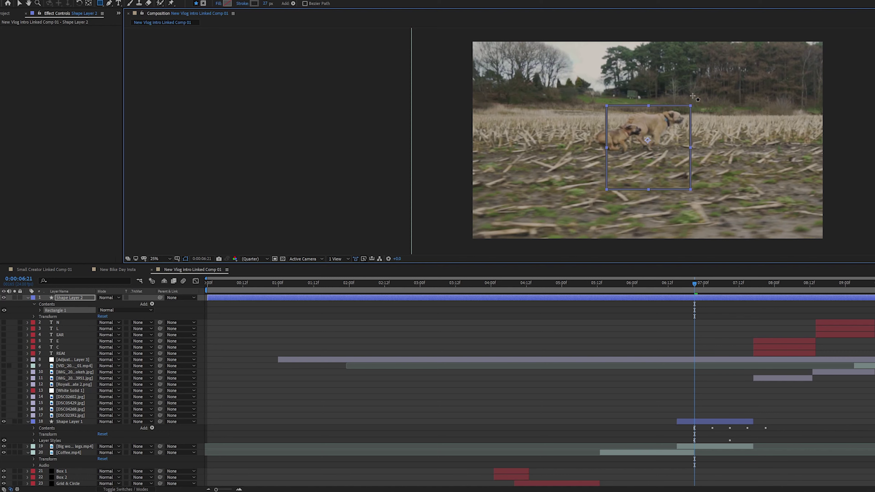
click(21, 4)
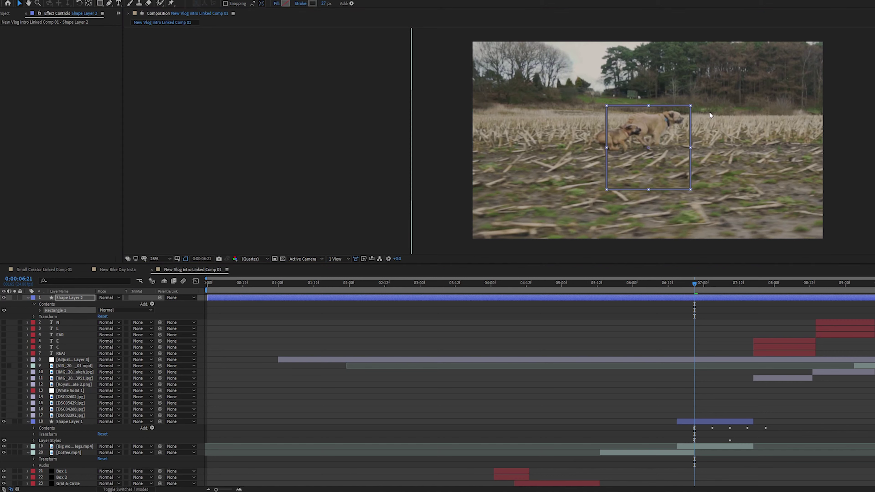
- Shrink the square on Shape Layer 2 around its centre, and delete that shape layer
mouse_move(691, 109)
mouse_down()
mouse_move(707, 91)
mouse_move(671, 126)
mouse_move(690, 105)
mouse_move(684, 112)
mouse_up()
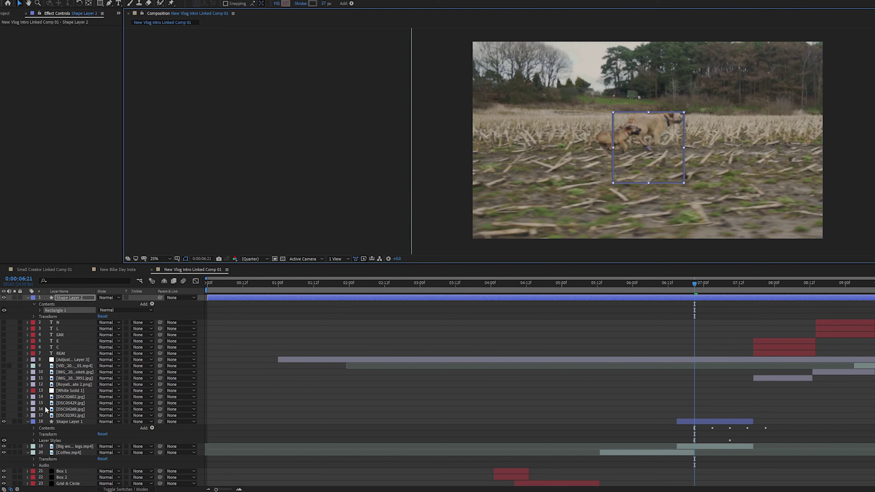
key(Delete)
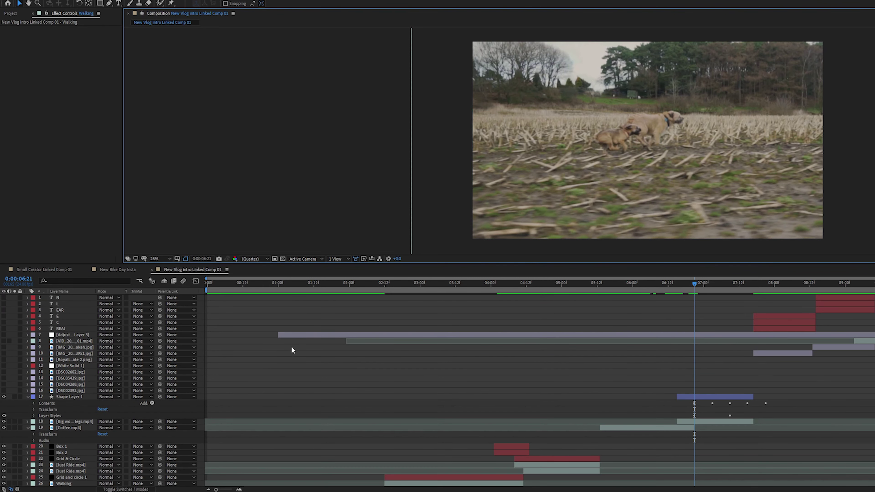
- Inspect Shape Layer 1's Transform and Rectangle 1 Scale and Rotation keyframes, scrub the animation to 0:00:07:16, and collapse the layer
click(34, 404)
click(33, 404)
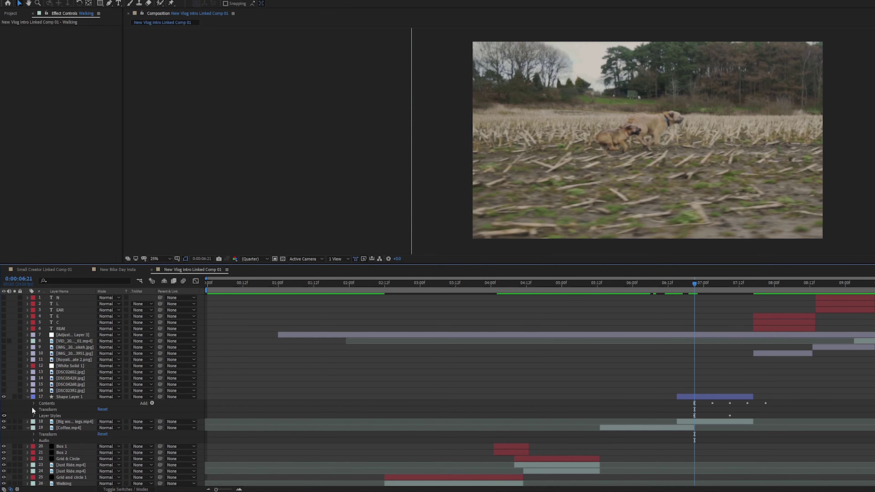
click(33, 409)
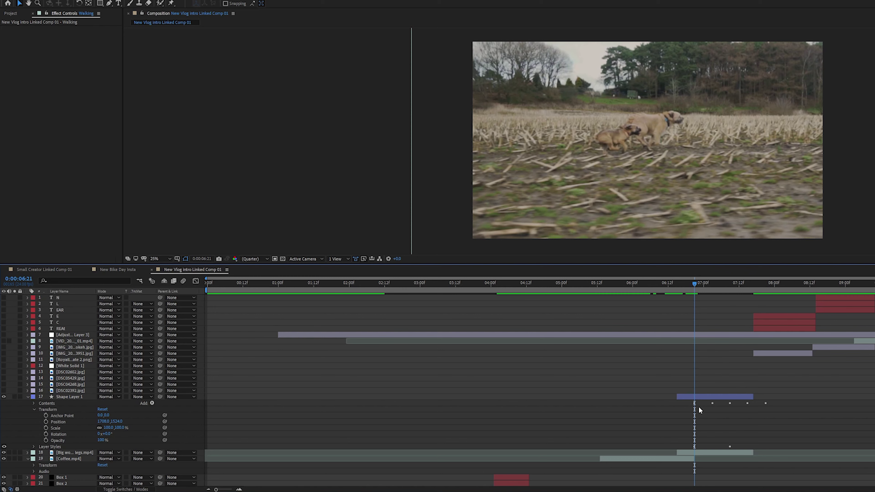
click(32, 404)
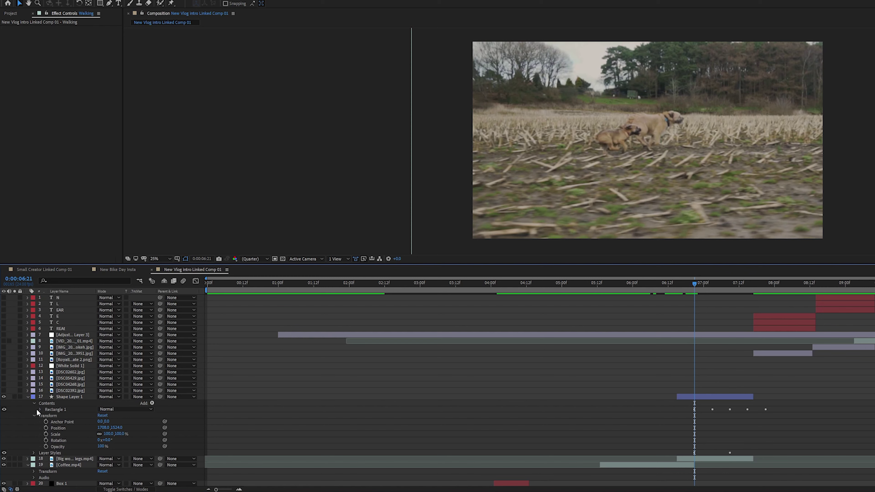
click(41, 409)
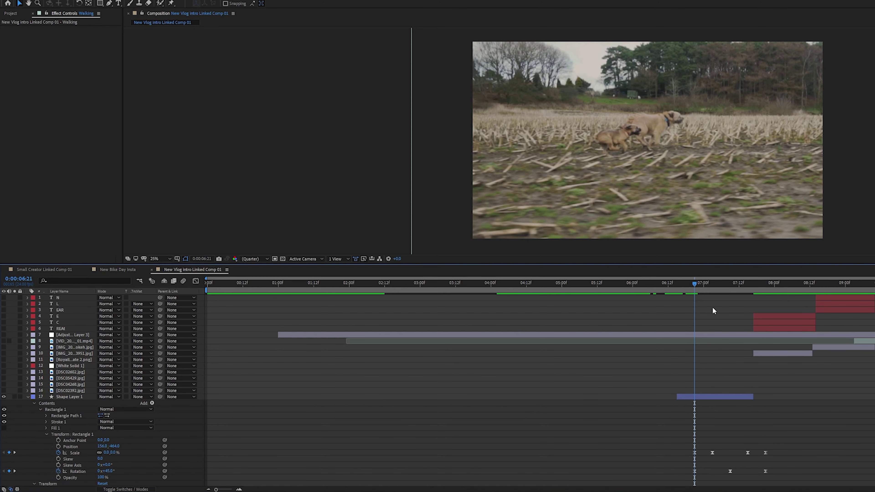
mouse_move(693, 285)
mouse_down()
mouse_move(704, 287)
mouse_move(693, 291)
mouse_up()
drag(697, 283, 766, 280)
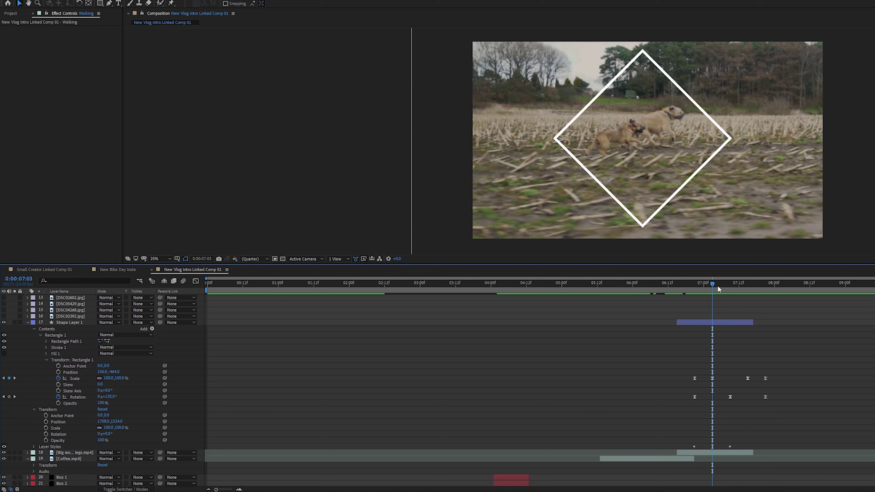
drag(712, 283, 750, 313)
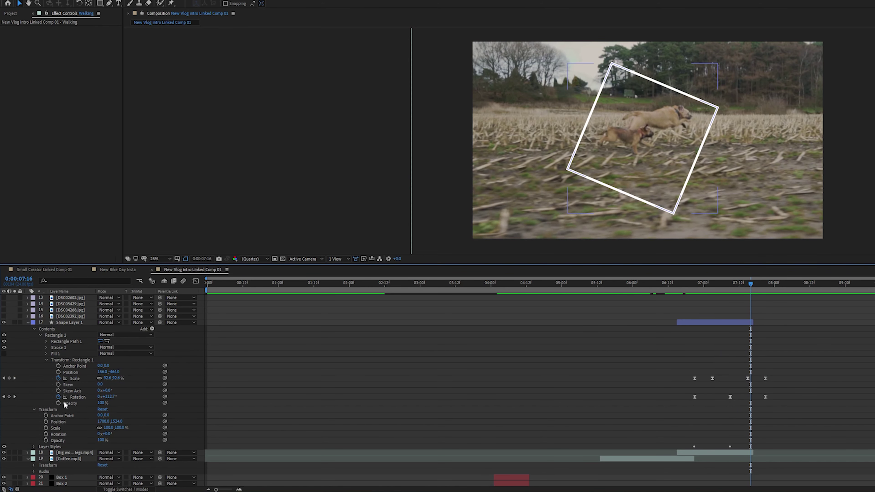
click(34, 329)
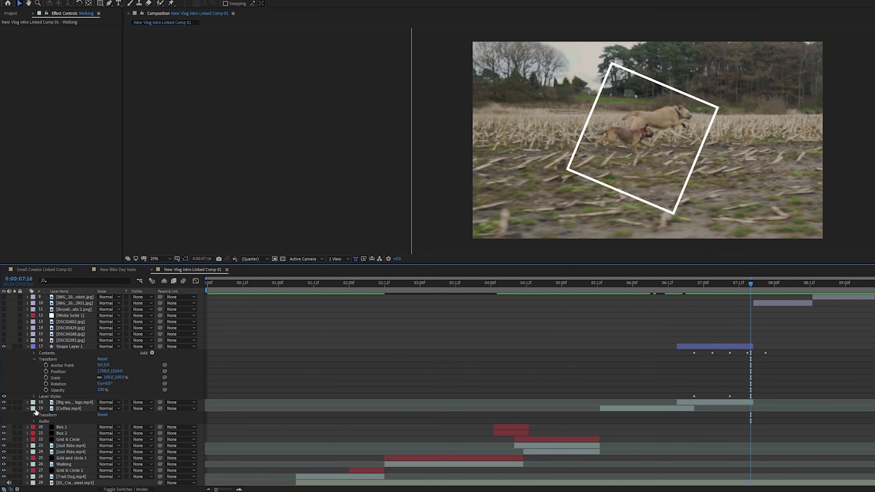
click(28, 347)
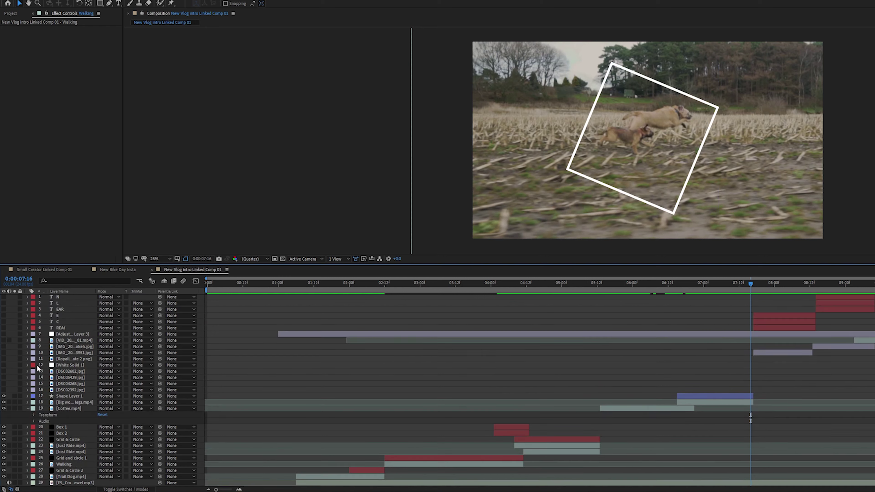
- Collapse the Coffee.mp4 layer, and look at the Big wo… legs.mp4 layer's Offset and Position keyframes
click(28, 408)
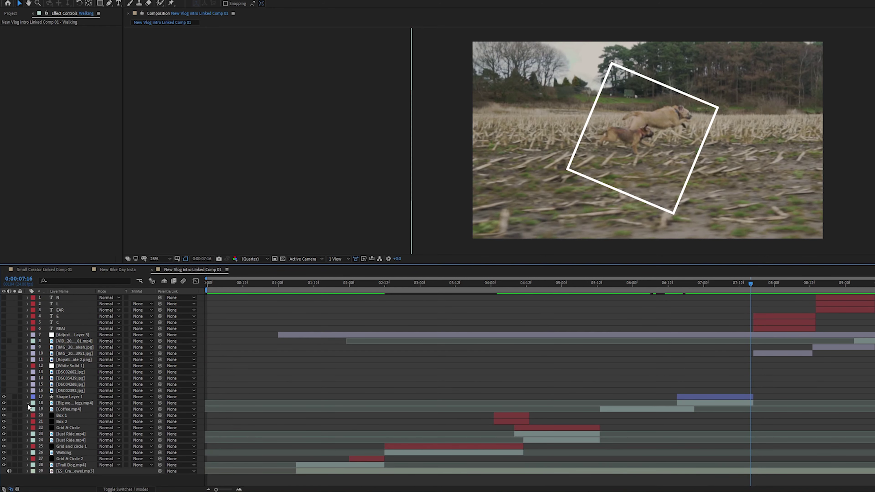
click(28, 403)
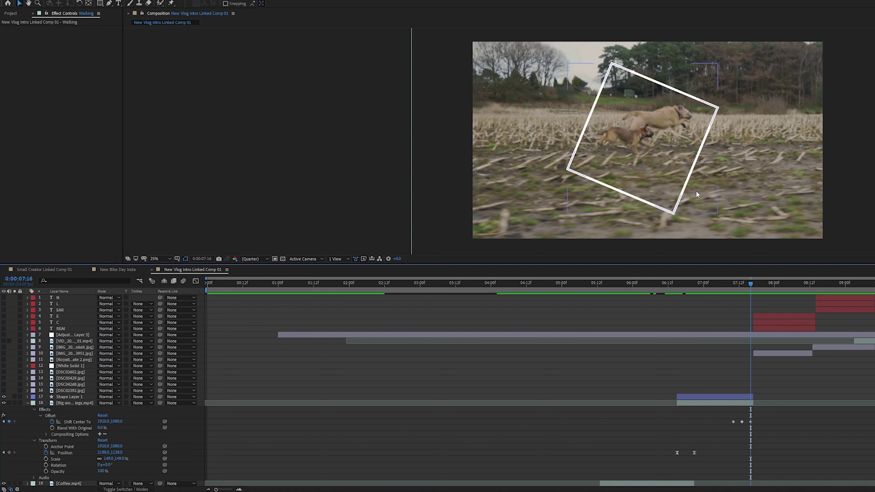
click(27, 404)
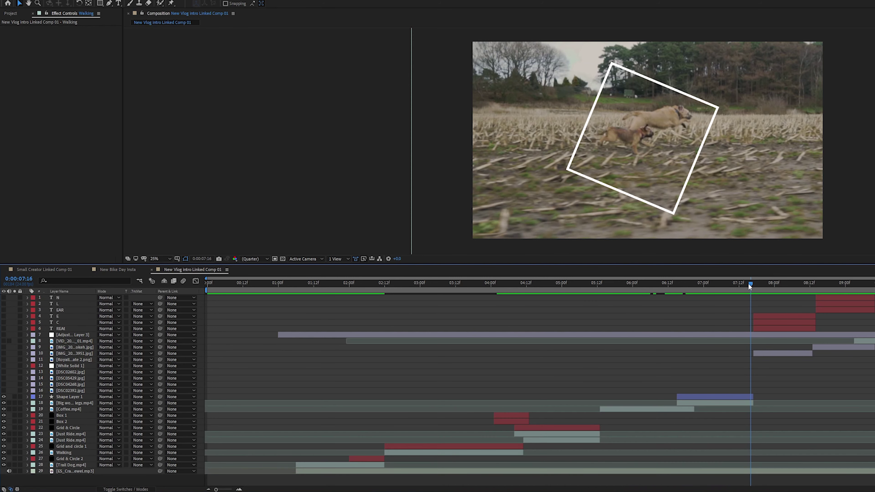
- Make layers 7 to 10, from Adjustment Layer 3 to IMG_20…3951.jpg, visible at 0:00:07:17 and preview the notebook image's fade-in
drag(752, 285, 753, 295)
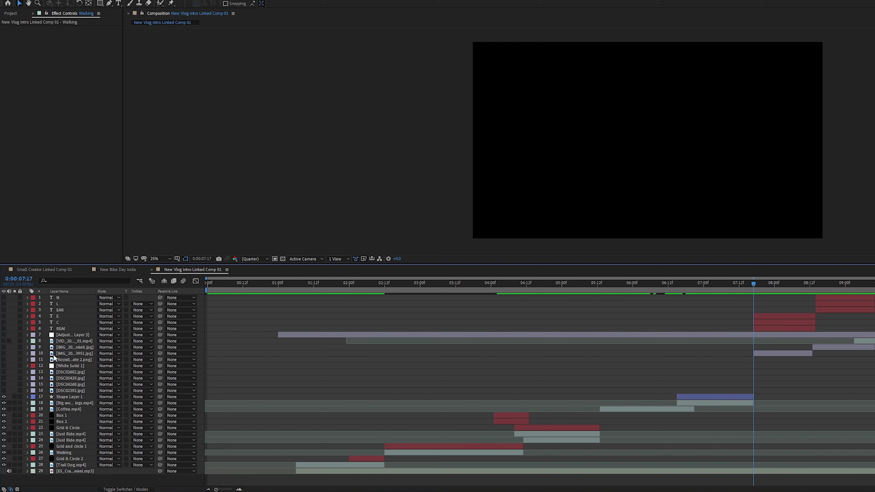
drag(3, 353, 4, 334)
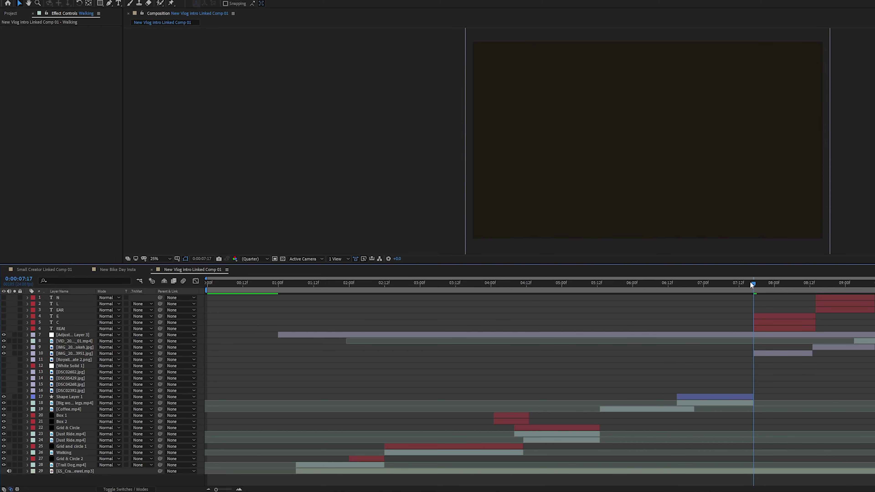
drag(751, 282, 780, 286)
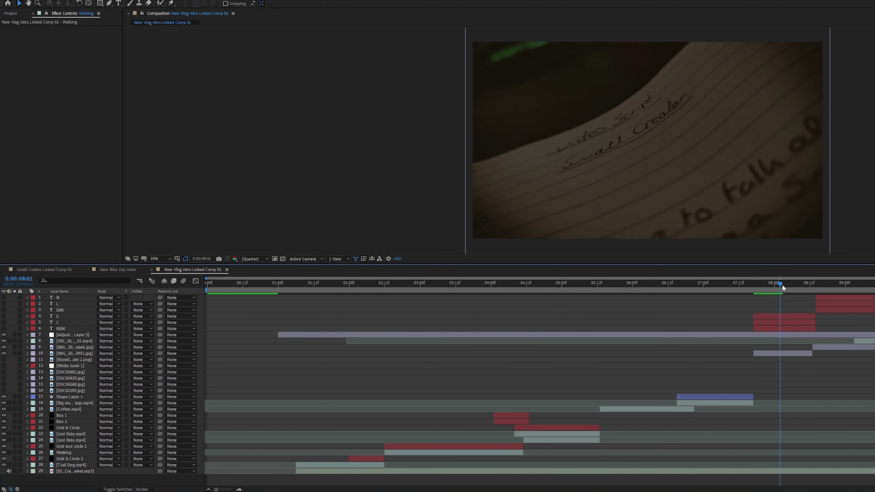
key(space)
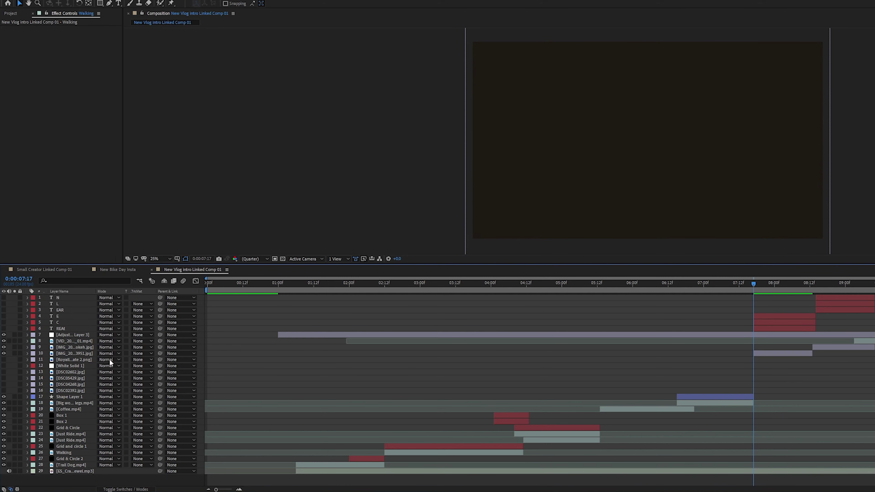
- Inspect the IMG_20…3951.jpg layer's Transform, Blending Options and Color Overlay opacity keyframes, scrubbing the fade to 0:00:08:06
click(28, 353)
click(40, 372)
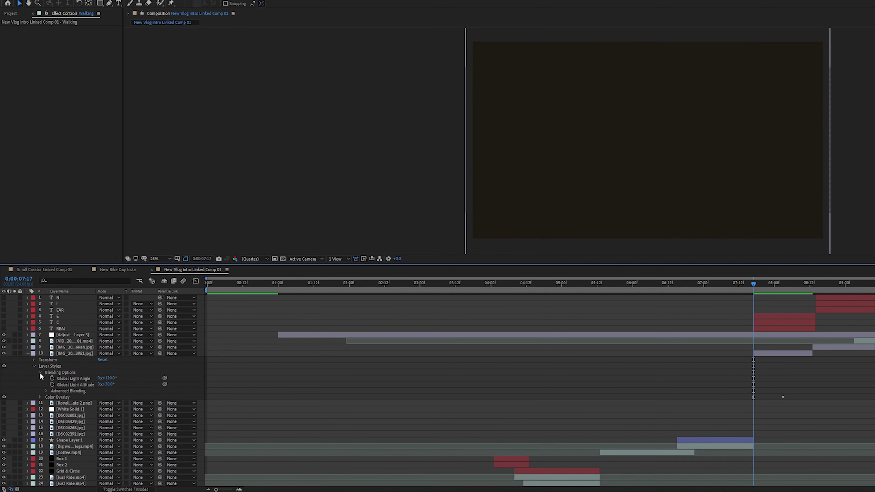
click(40, 397)
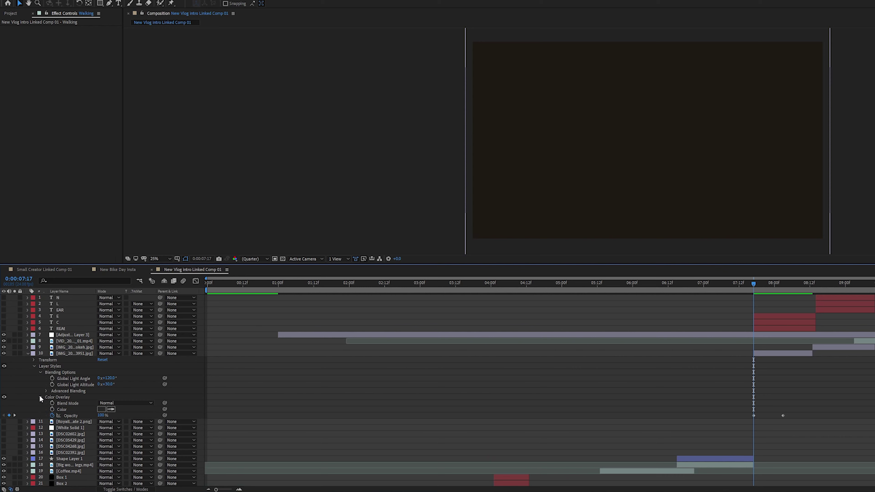
click(33, 360)
drag(807, 284, 783, 300)
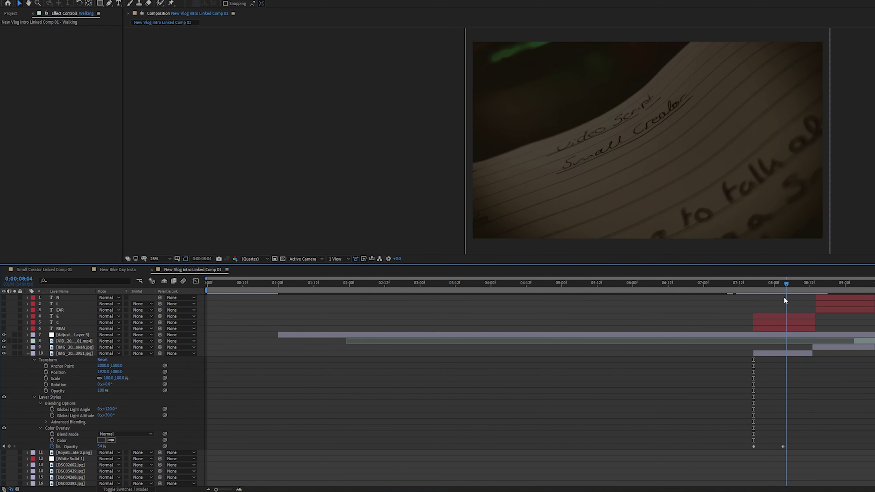
mouse_move(786, 296)
mouse_down()
mouse_move(813, 297)
mouse_move(751, 310)
mouse_move(791, 310)
mouse_up()
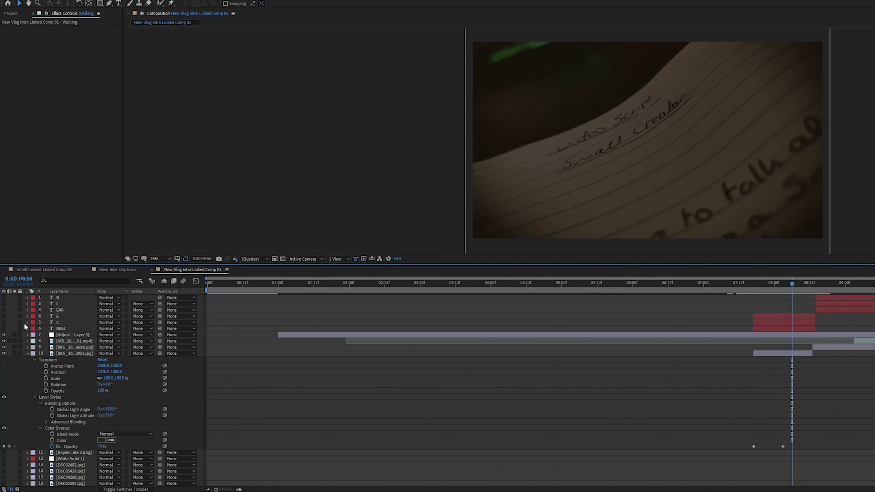
- Make the C, REAT and E text layers visible, return to 0:00:07:17, and collapse the IMG_20…3951.jpg layer
drag(4, 322, 4, 329)
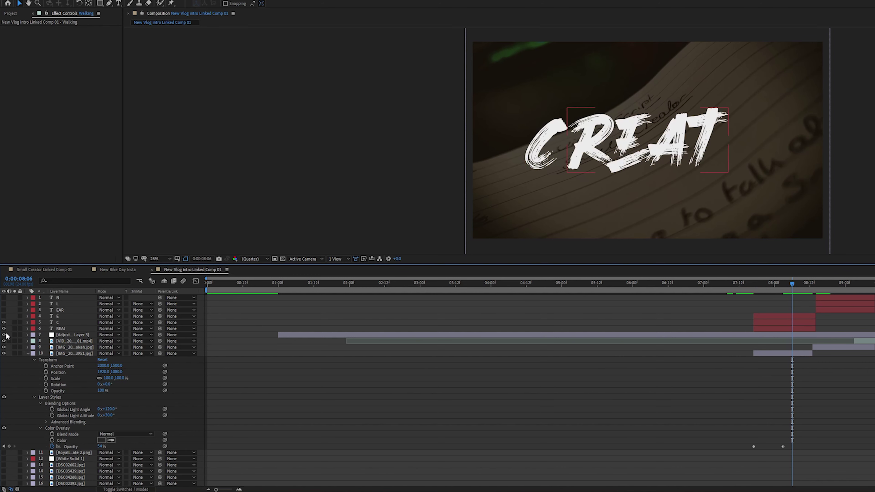
drag(789, 285, 748, 291)
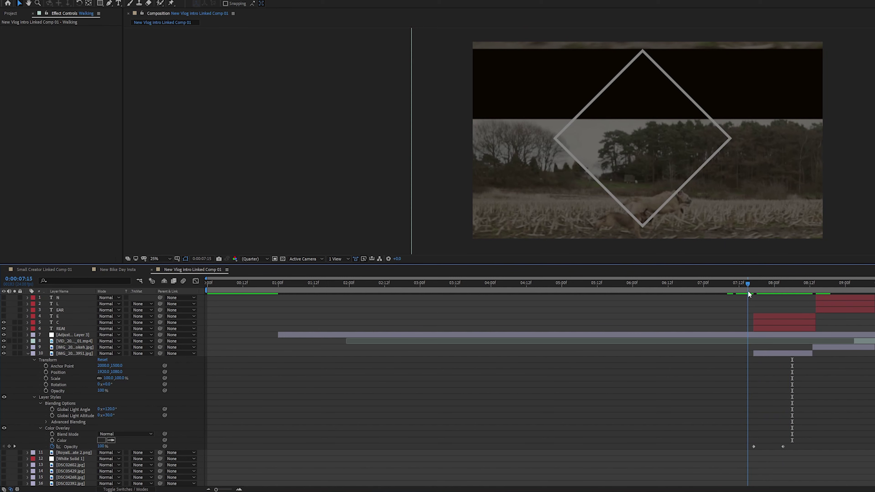
mouse_move(748, 287)
mouse_down()
mouse_move(760, 288)
mouse_move(753, 293)
mouse_up()
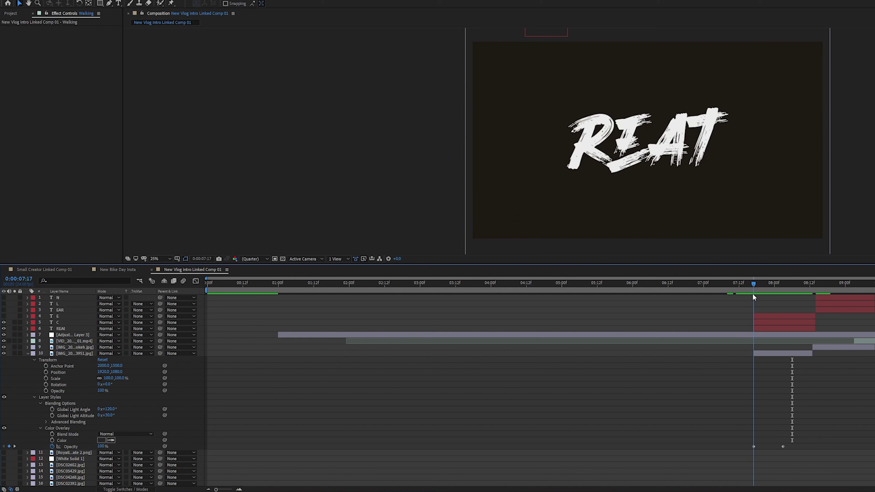
click(28, 354)
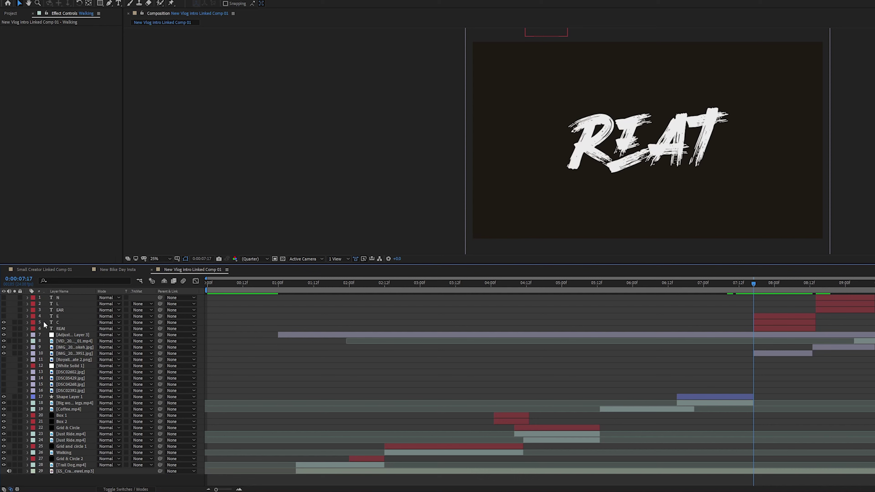
click(58, 328)
click(3, 316)
- Inspect the C and E text layers' Position keyframes, scrubbing the letters' slide-in between 0:00:07:17 and 0:00:08:01
click(27, 323)
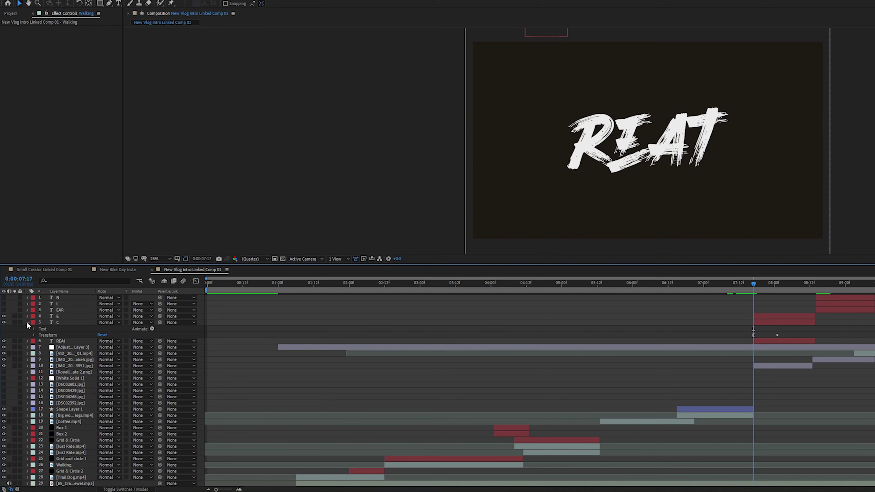
click(34, 335)
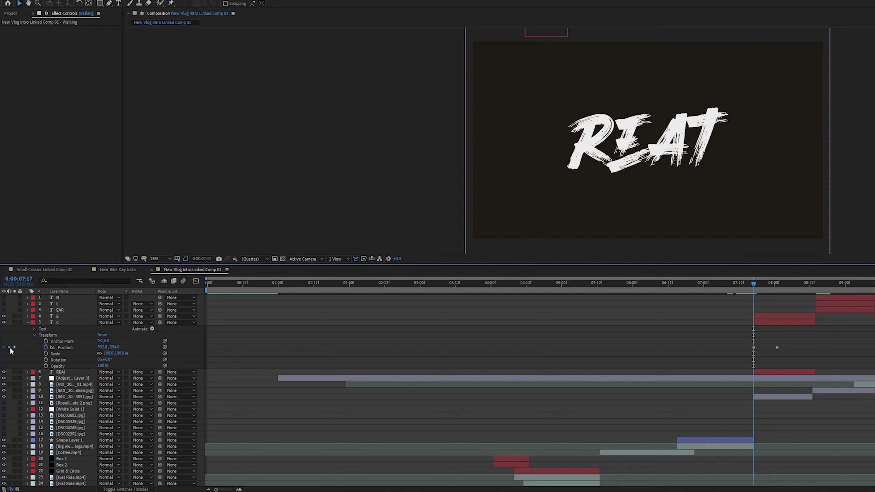
drag(754, 283, 776, 283)
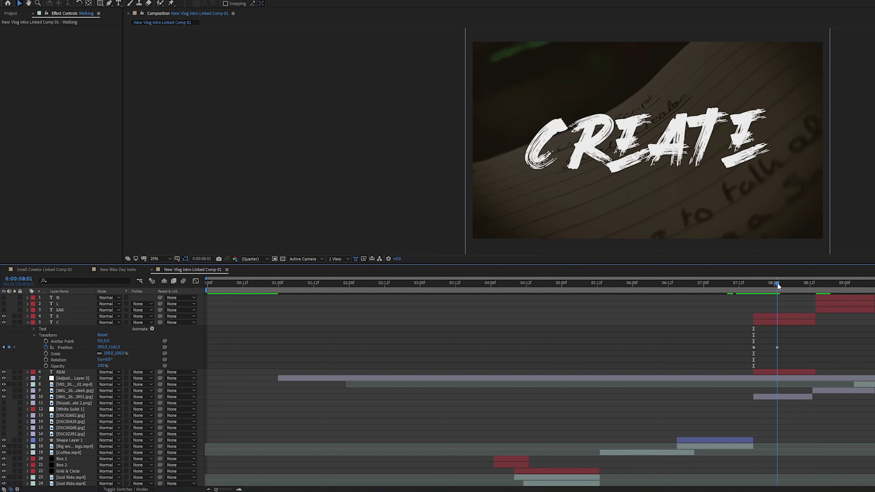
drag(777, 284, 754, 288)
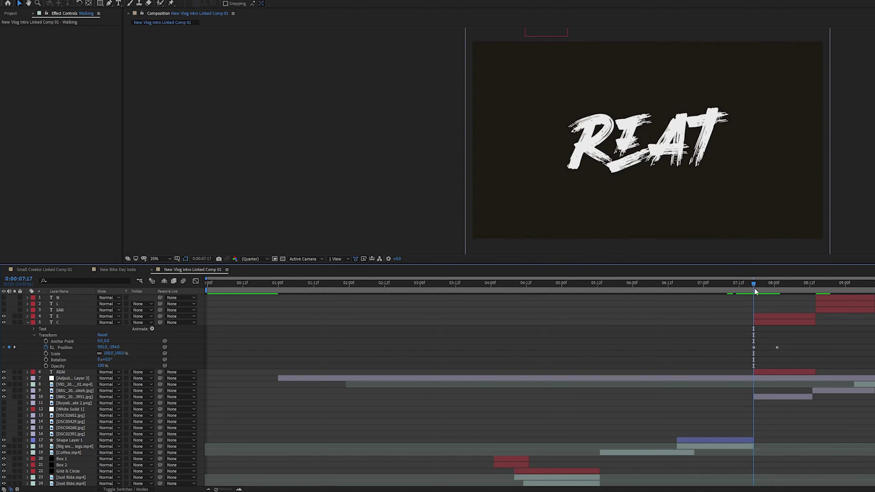
click(27, 316)
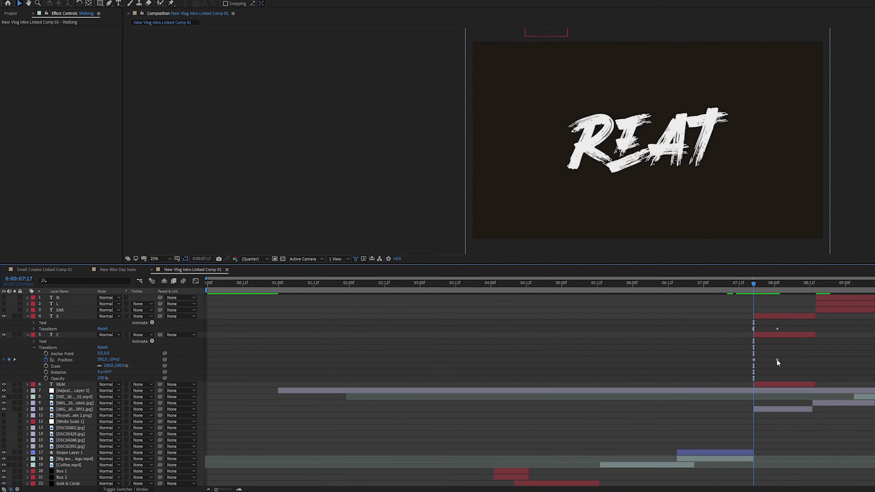
click(33, 329)
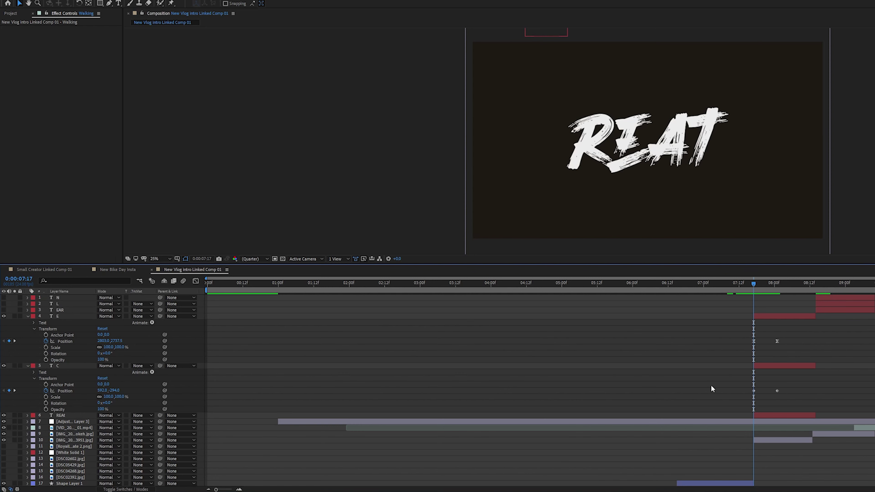
- Apply Easy Ease to both Position keyframes of the C text layer
drag(795, 389, 741, 406)
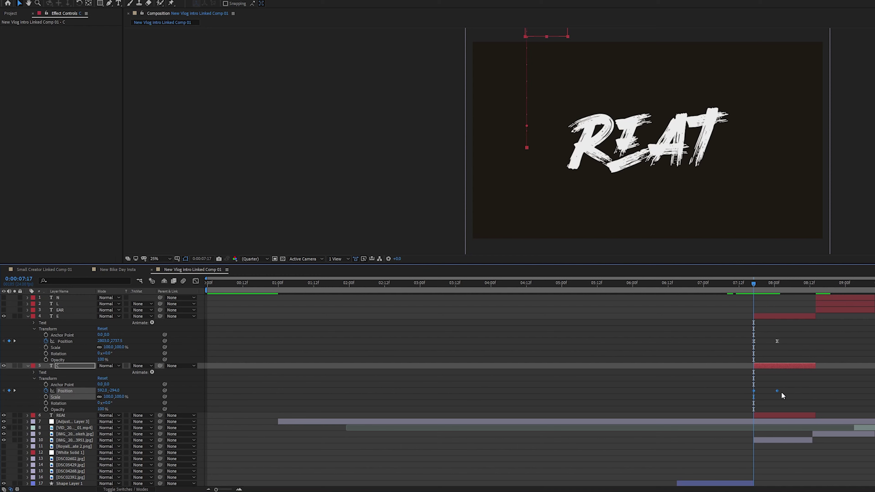
right_click(777, 391)
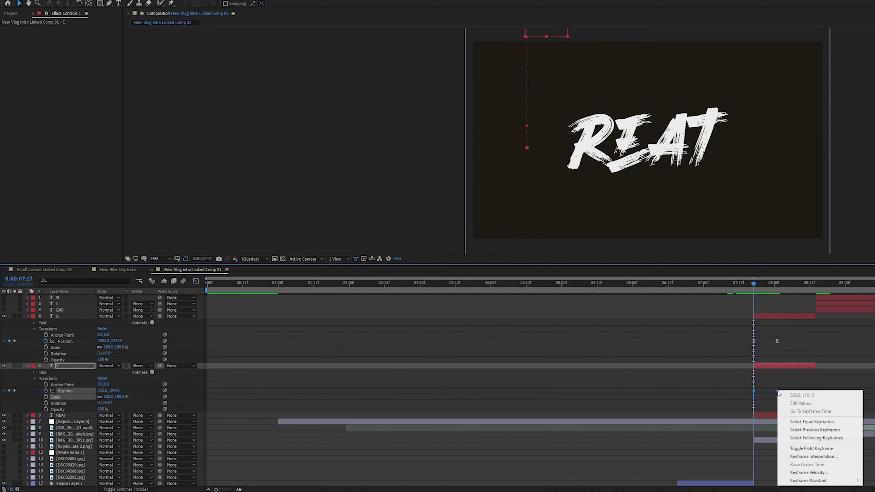
mouse_move(813, 481)
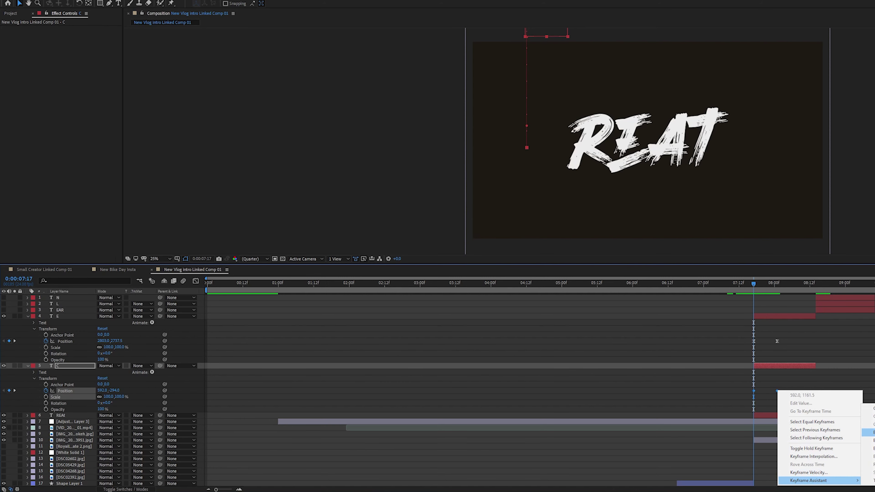
click(869, 432)
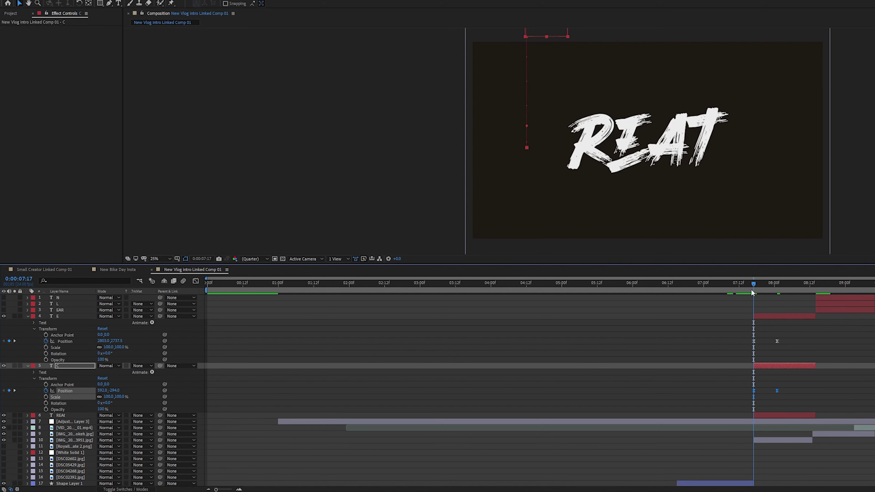
- Scrub through the CREATE letters' slide-in to 0:00:08:03 and collapse the E and C text layers
drag(754, 288, 783, 291)
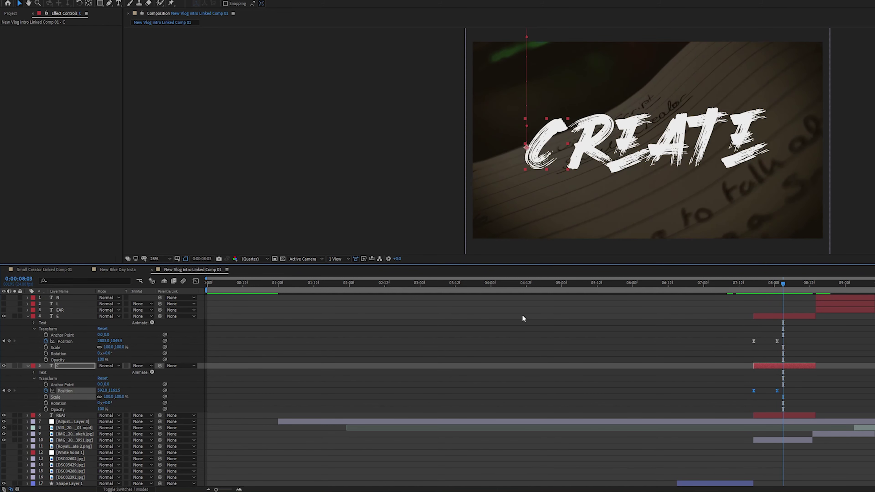
click(28, 317)
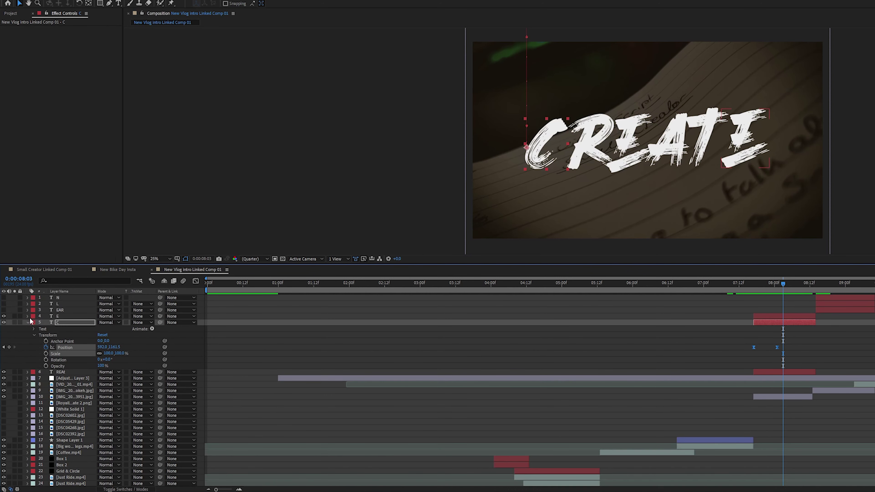
click(27, 323)
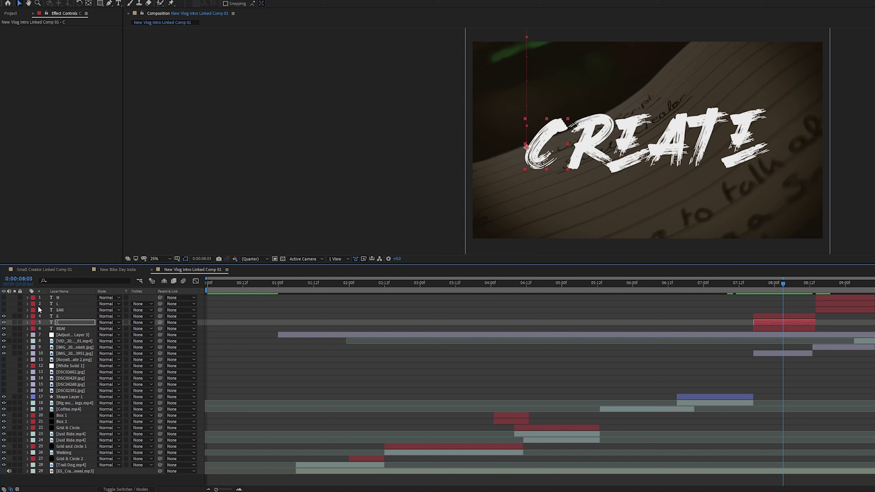
- Make the EAR, L and N text layers visible at 0:00:09:00 and scrub back to 0:00:08:23
drag(783, 284, 845, 284)
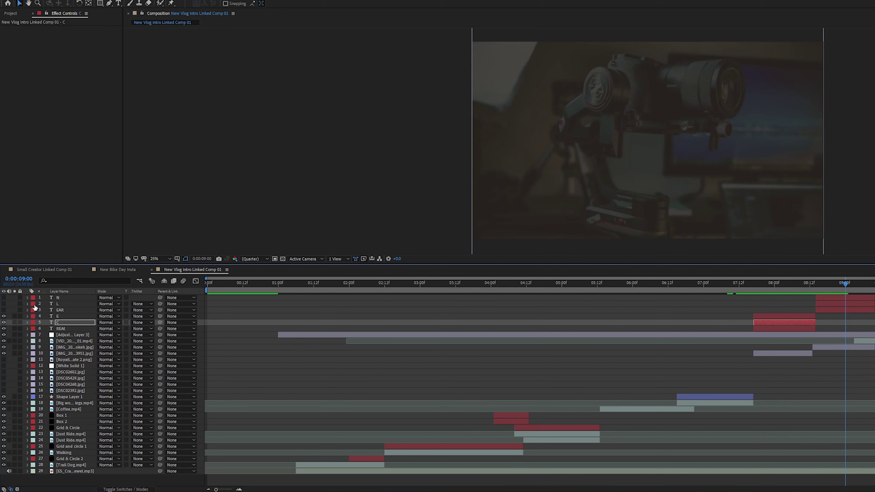
click(3, 316)
click(3, 309)
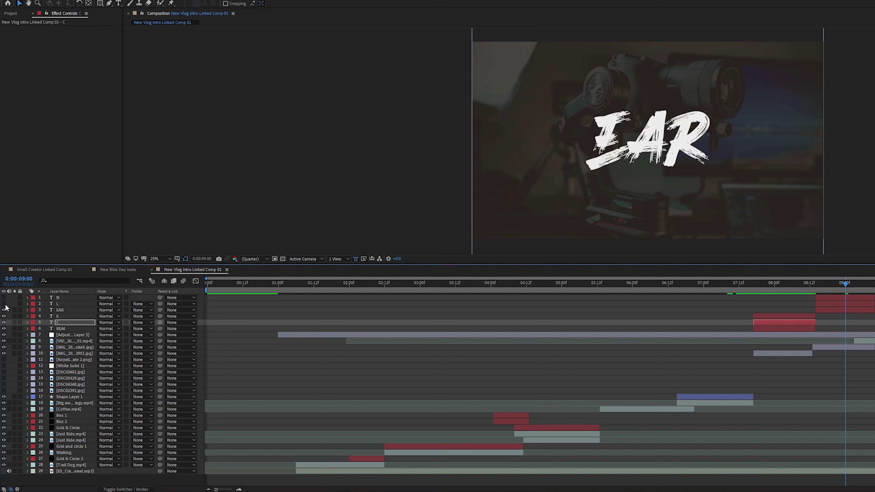
click(3, 303)
click(3, 297)
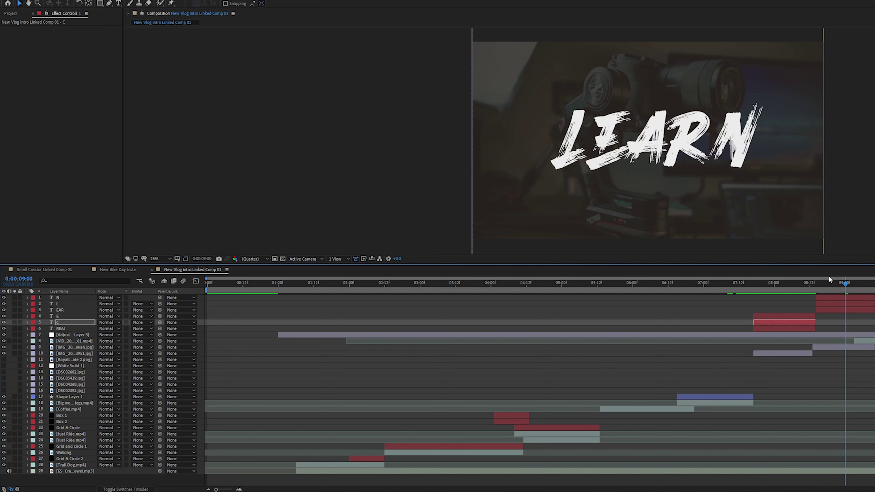
mouse_move(845, 287)
mouse_down()
mouse_move(815, 289)
mouse_move(840, 288)
mouse_up()
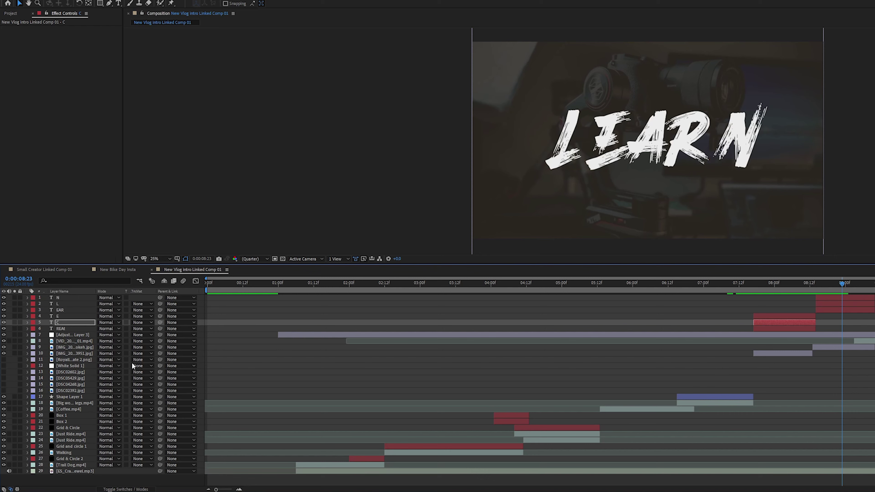
- Inspect the Mask 1 and Mask 2 path keyframes of the VID_20…01.mp4 layer, scrubbing from 0:00:09:03 to 0:00:09:05
drag(841, 285, 854, 299)
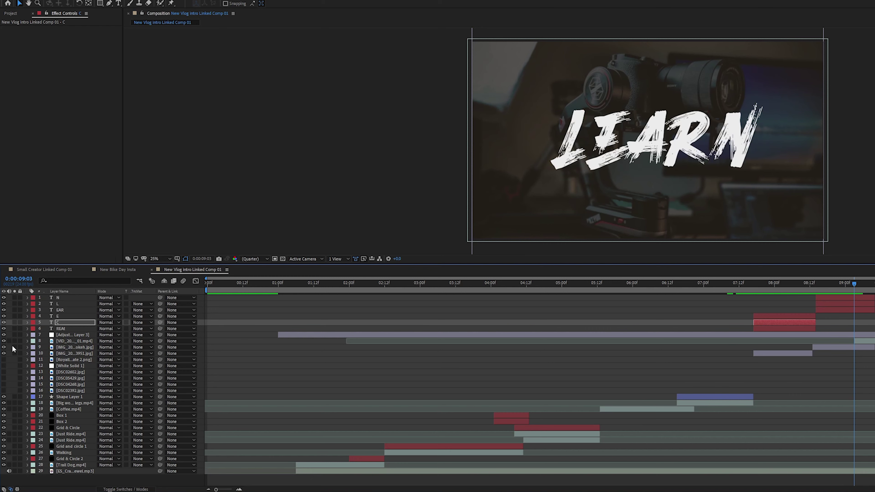
click(27, 341)
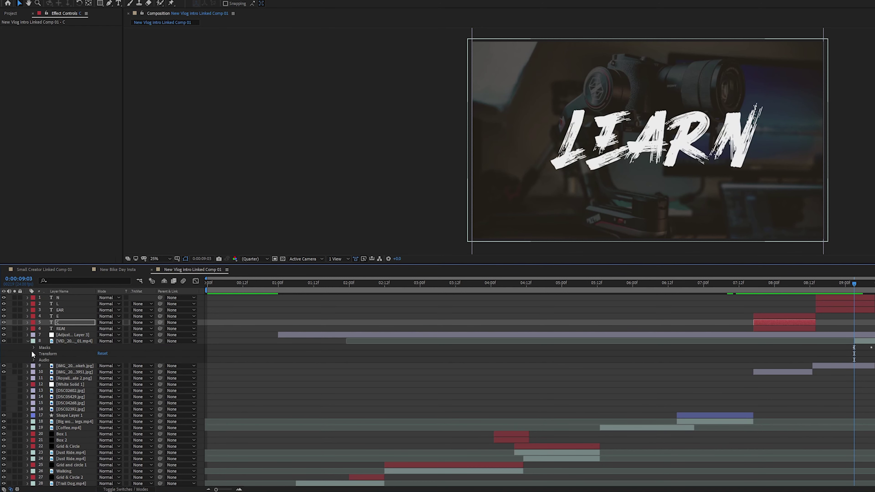
click(35, 350)
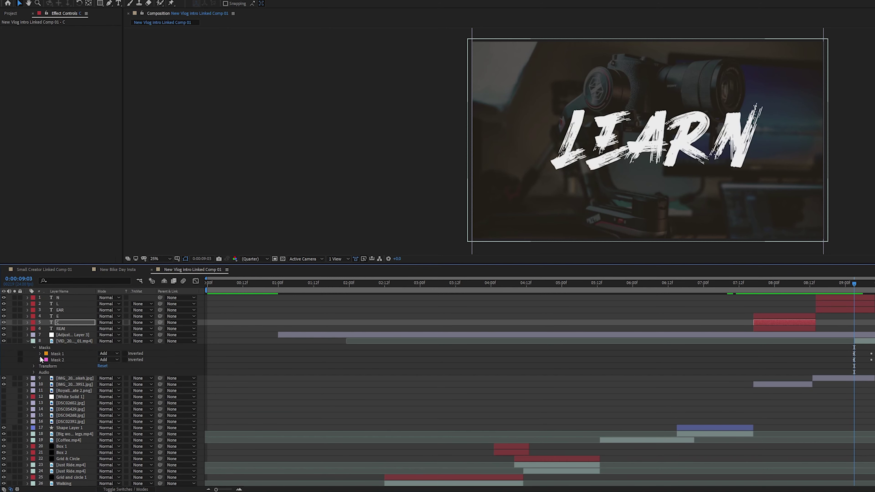
click(40, 354)
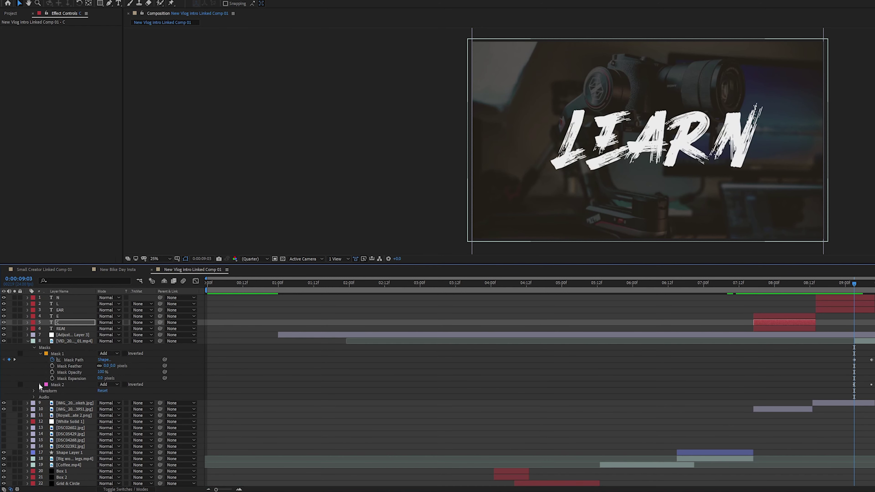
click(40, 385)
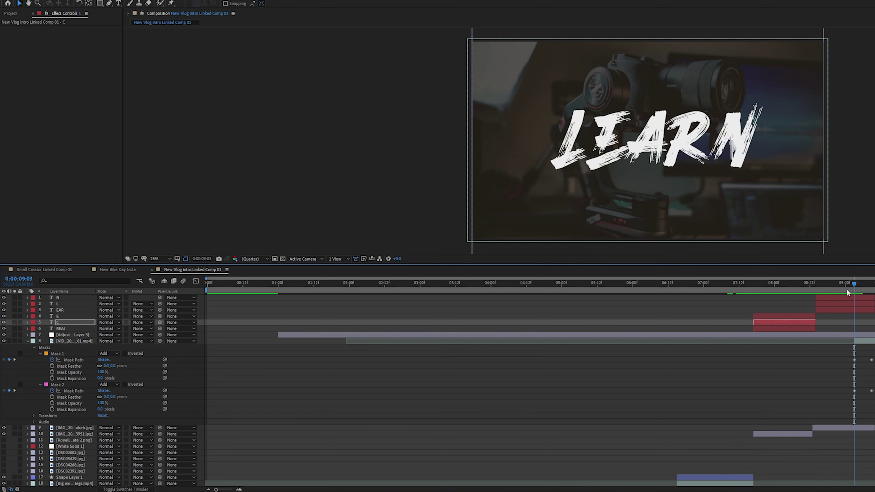
mouse_move(857, 286)
mouse_down()
mouse_move(836, 286)
mouse_move(860, 290)
mouse_up()
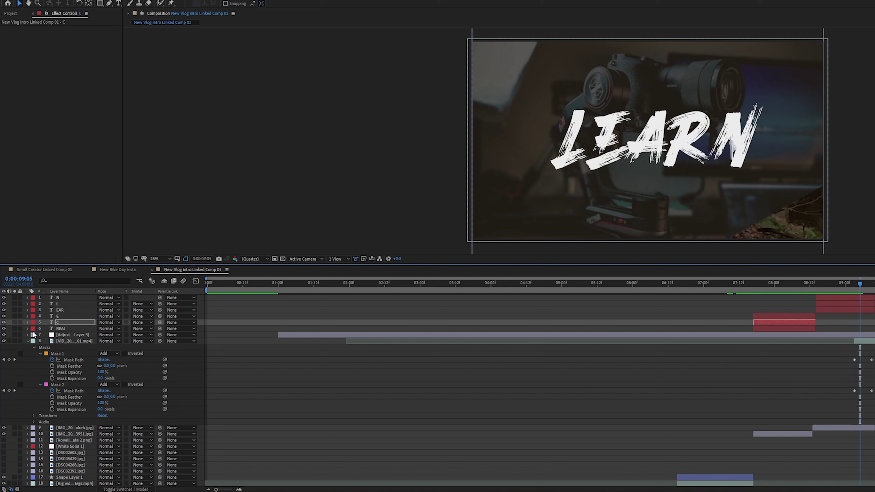
- Select the VID_20…01.mp4 layer to show its mask outlines and preview the diagonal mask reveal from 0:00:08:20
click(74, 341)
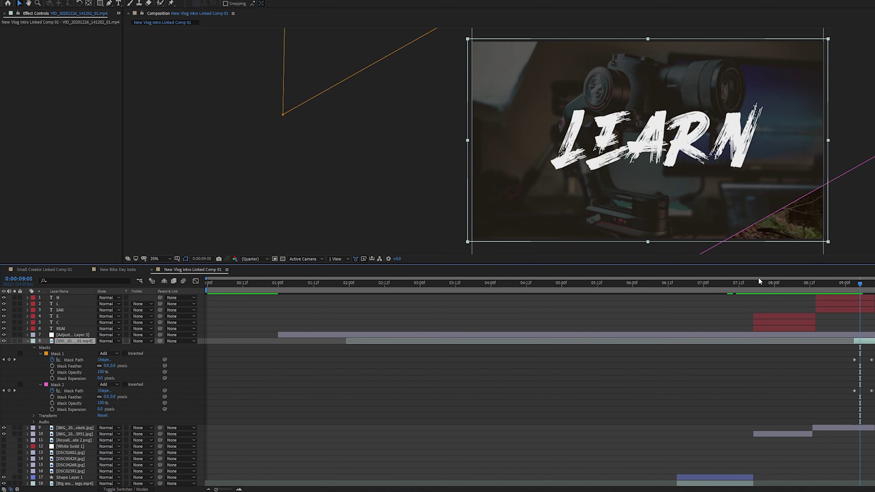
mouse_move(859, 284)
mouse_down()
mouse_move(870, 288)
mouse_move(852, 290)
mouse_up()
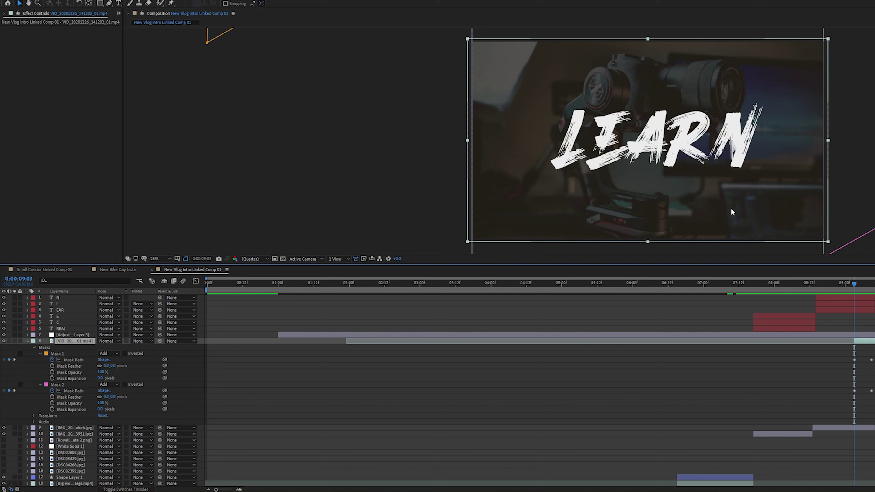
drag(854, 283, 832, 289)
key(space)
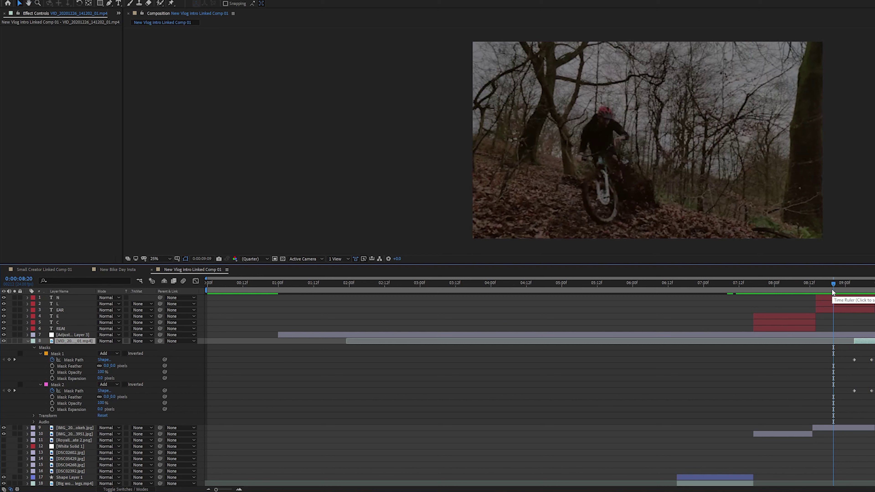
key(space)
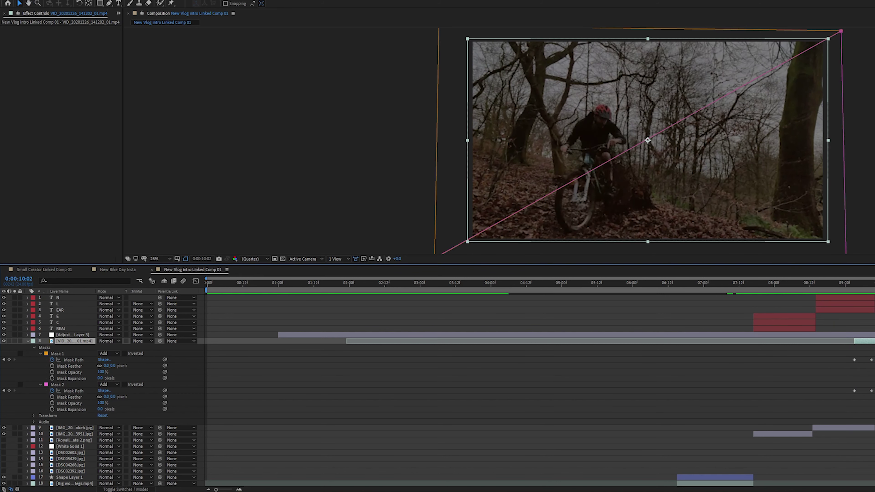
- Move to 0:00:13:07 and make the Royalt…ate 2.png, White Solid 1 and four DSC photo layers visible
mouse_move(873, 289)
mouse_down()
mouse_move(833, 289)
mouse_move(873, 289)
mouse_up()
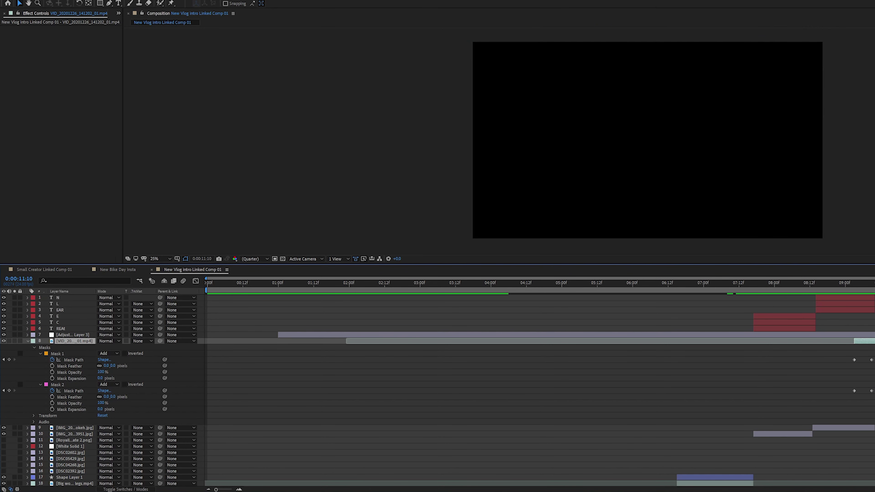
drag(873, 289, 873, 289)
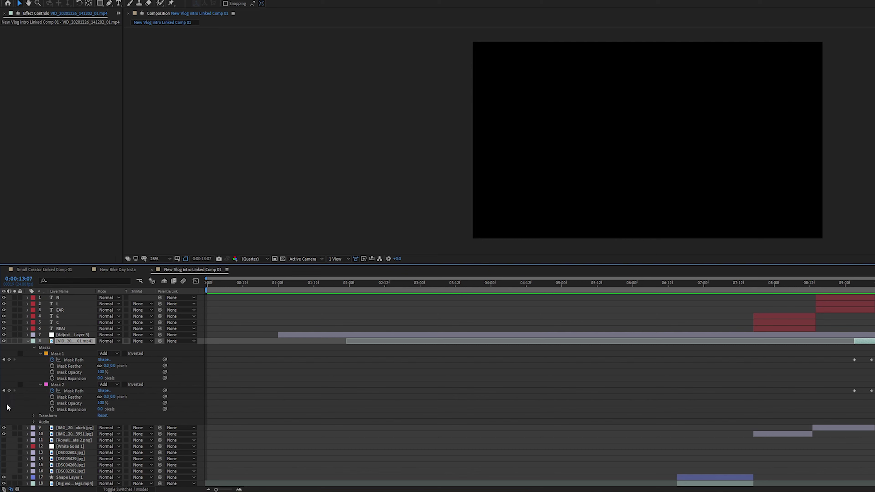
scroll(256, 407, down, 5)
scroll(287, 404, up, 5)
scroll(436, 386, down, 3)
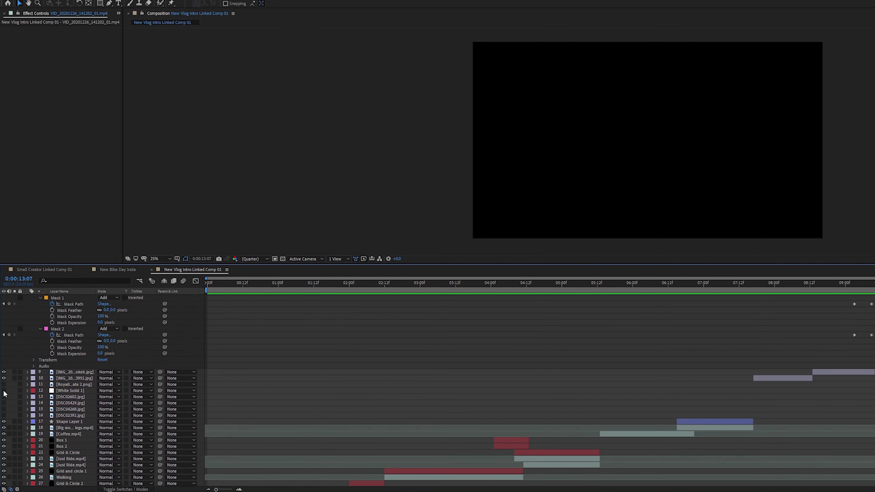
drag(3, 416, 5, 384)
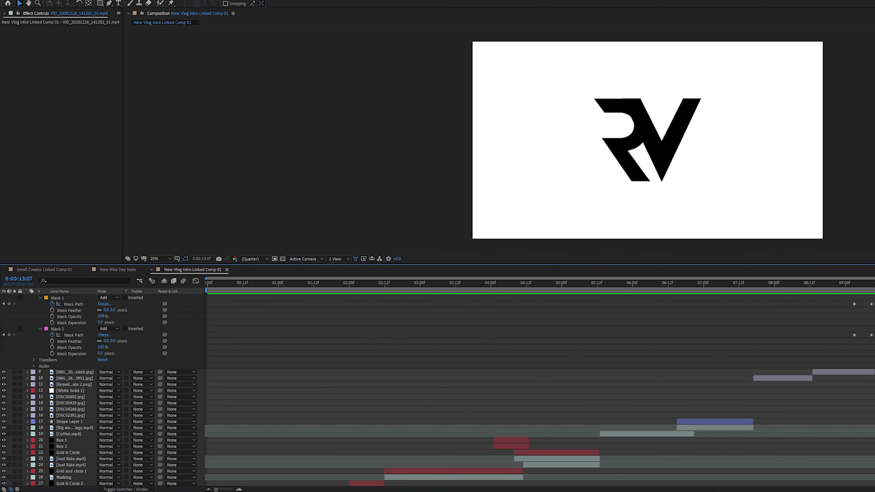
- Return to 0:00:10:14 and collapse the VID_20…01.mp4 layer
key(j)
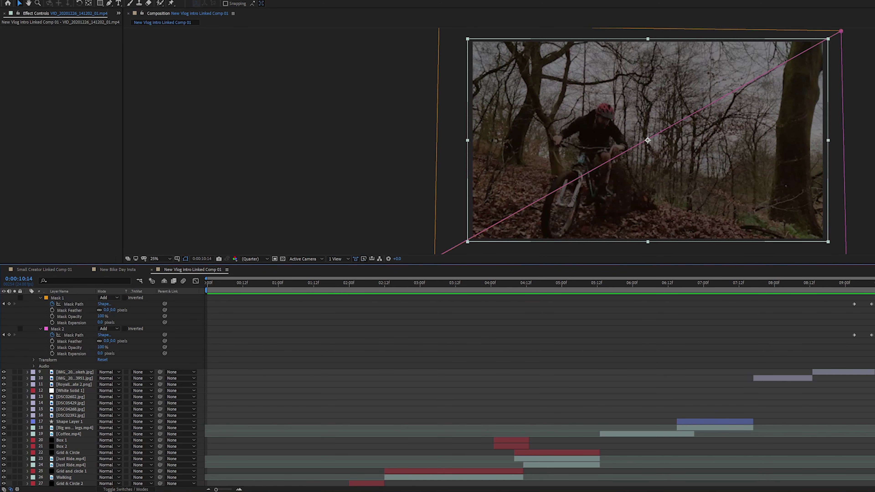
scroll(438, 391, up, 3)
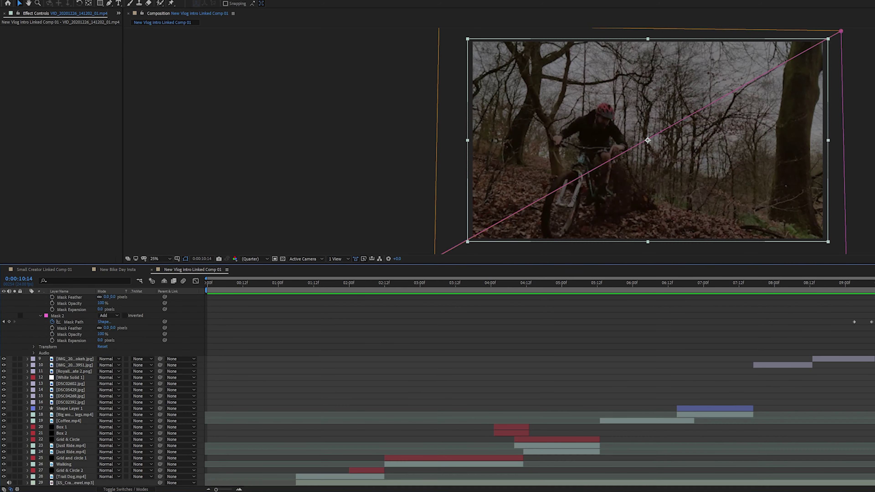
scroll(125, 353, up, 1)
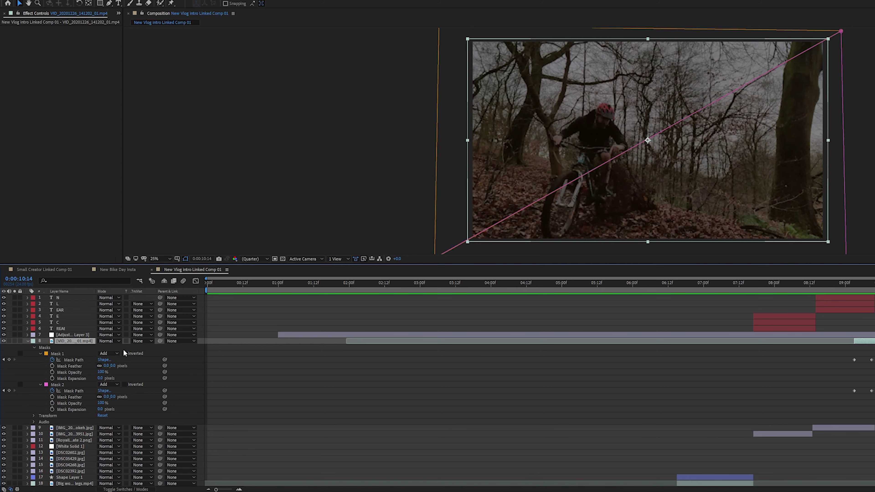
click(24, 341)
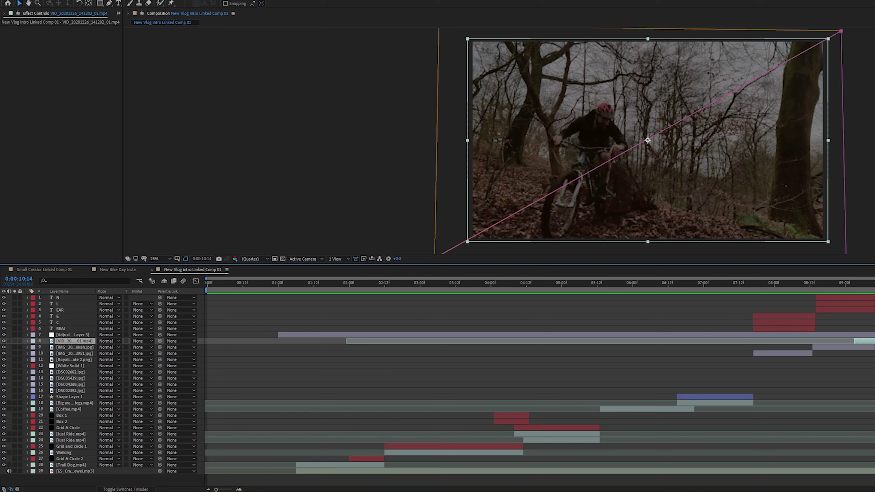
- Inspect the four DSC photo layers' animation keyframes, scrubbing the photo sequence from the start of the first photo
drag(874, 283, 829, 285)
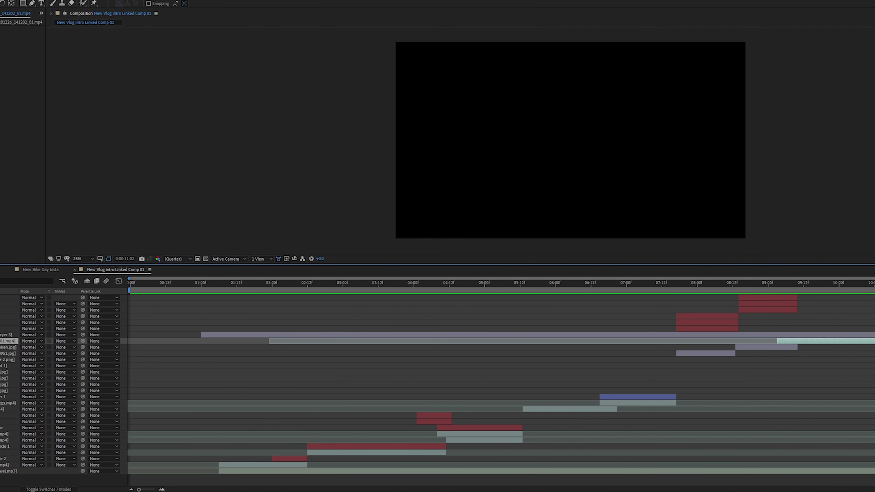
drag(874, 285, 862, 287)
drag(730, 286, 778, 311)
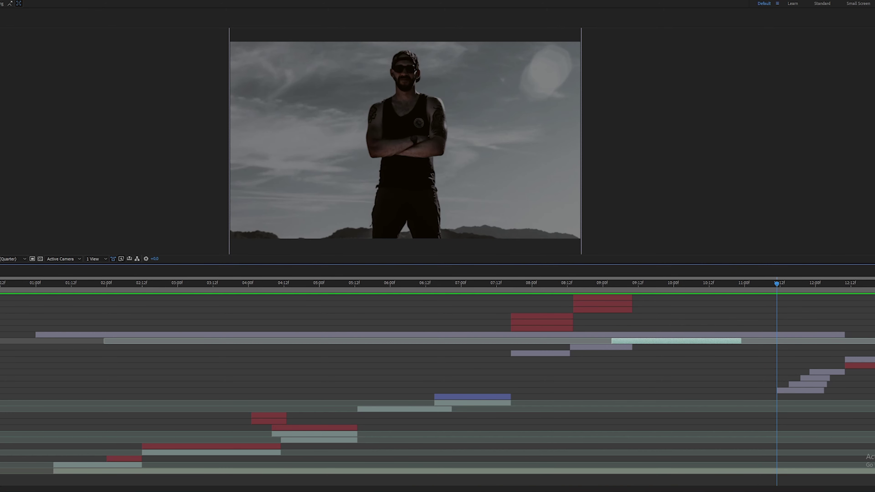
key(u)
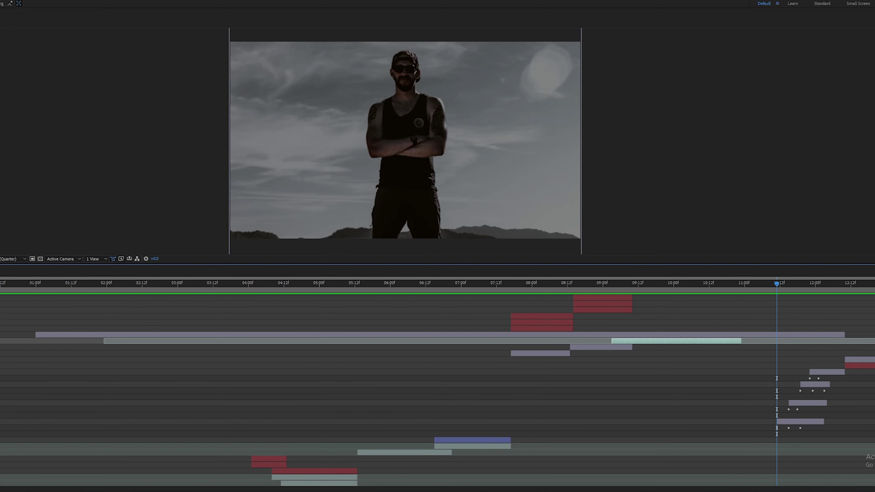
click(814, 385)
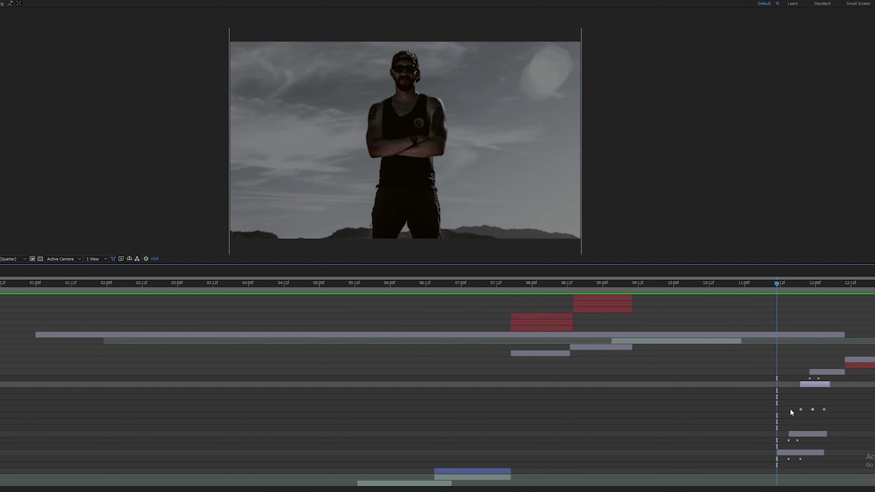
drag(778, 284, 874, 285)
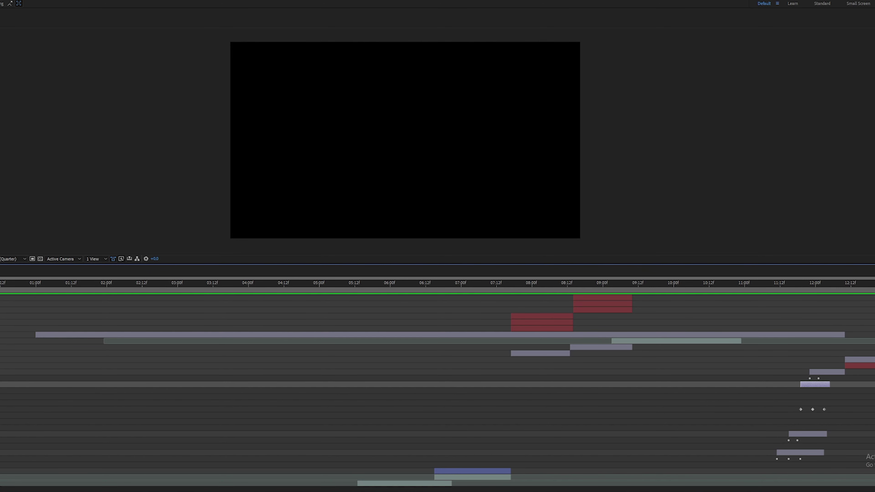
scroll(438, 389, down, 1)
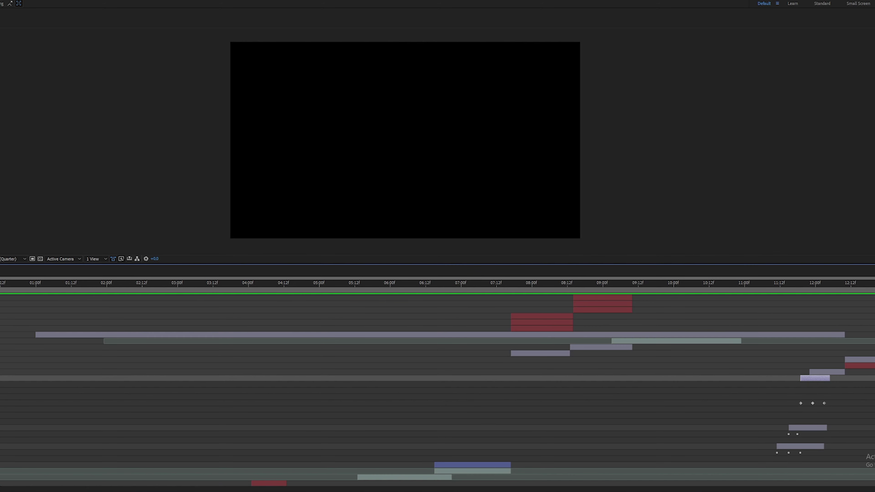
scroll(438, 390, up, 1)
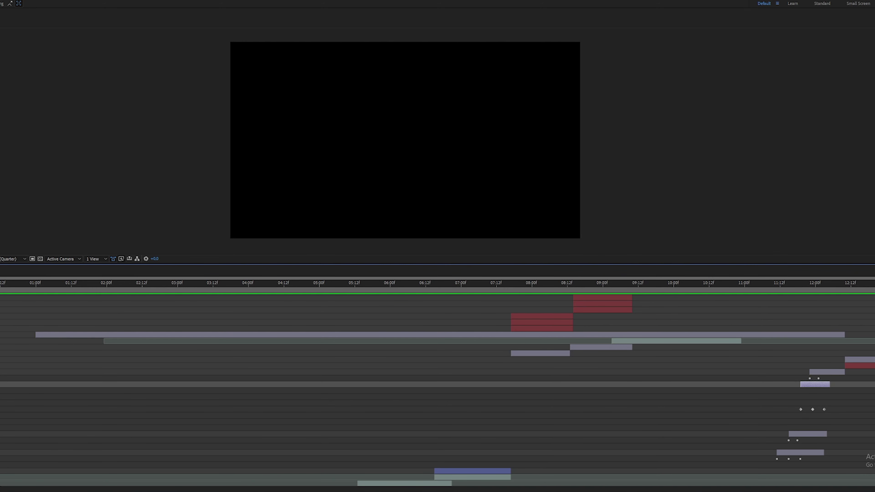
- Return to 0:00:00:00 and collapse the DSC02602.jpg and DSC05429.jpg layers
scroll(437, 389, up, 5)
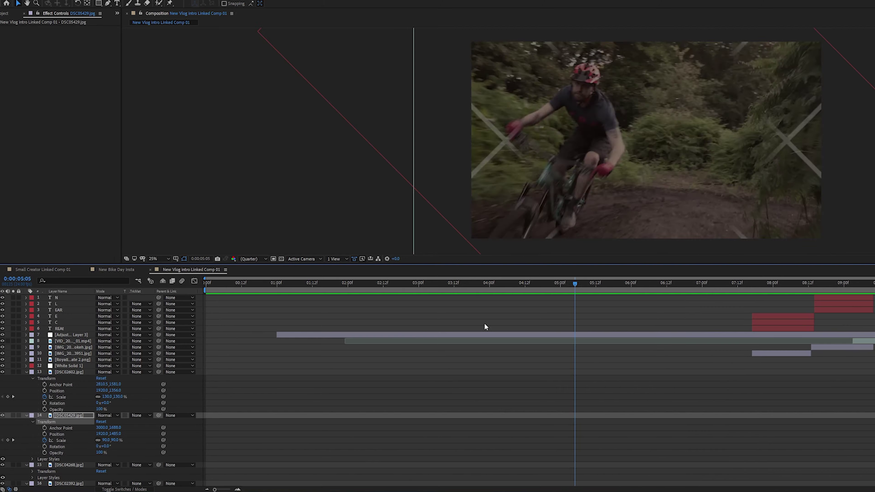
key(space)
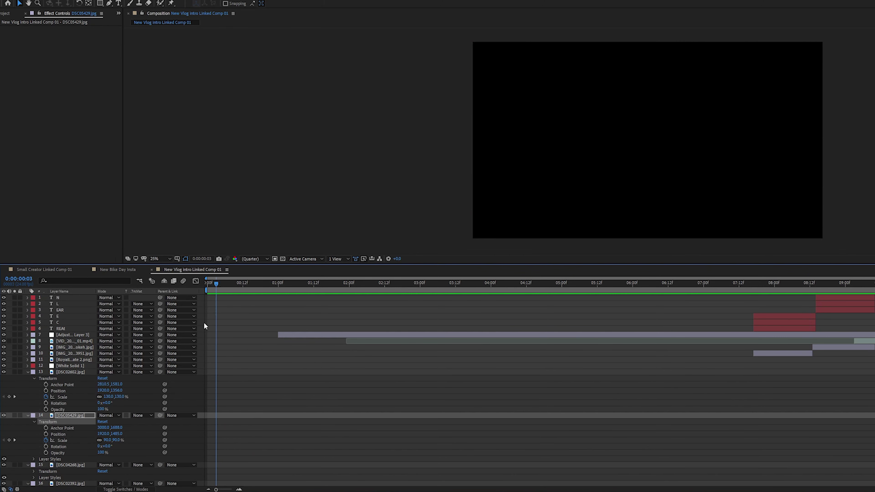
click(27, 372)
click(27, 378)
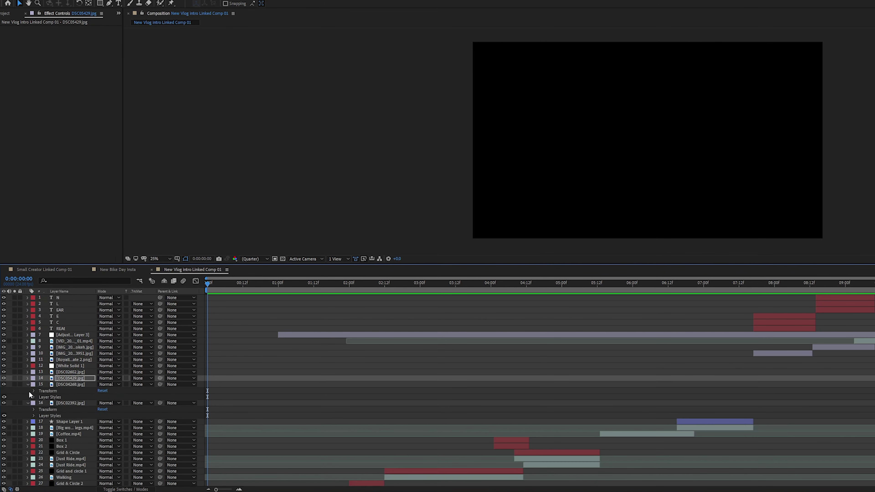
- Collapse the DSC04268.jpg and DSC02392.jpg layers and save the project
click(27, 385)
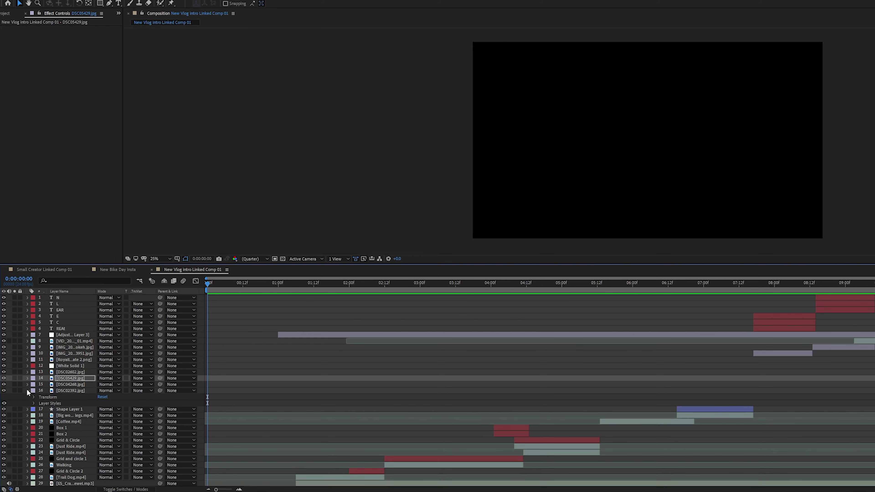
click(27, 389)
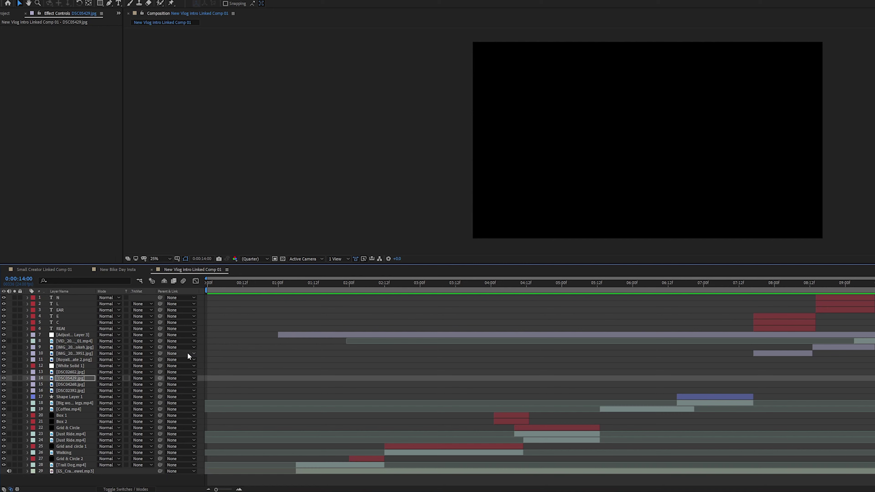
key(alt+f)
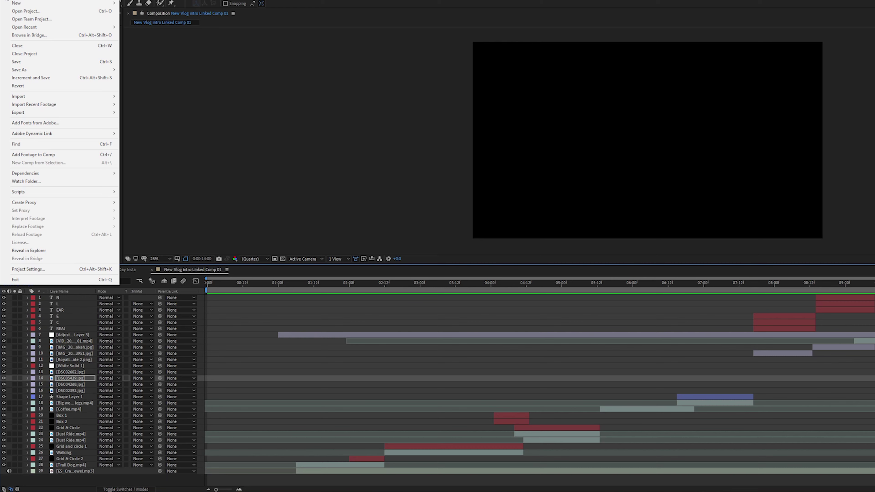
key(ctrl+s)
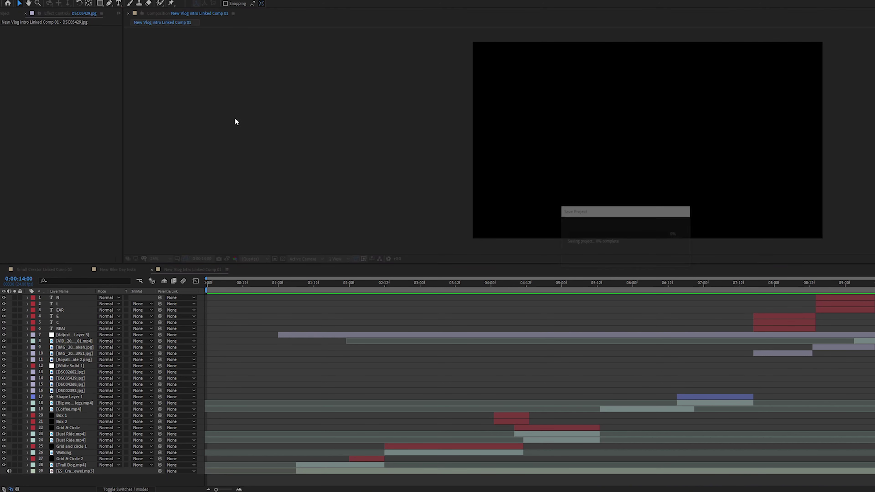
- Export the project as an Adobe Premiere Pro project named New Vlog intro 2 in the After Effects folder
key(alt+f)
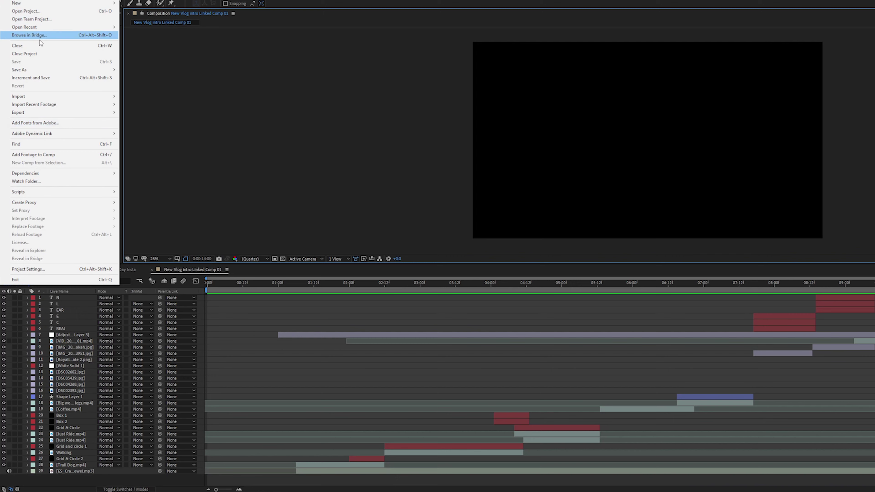
mouse_move(57, 114)
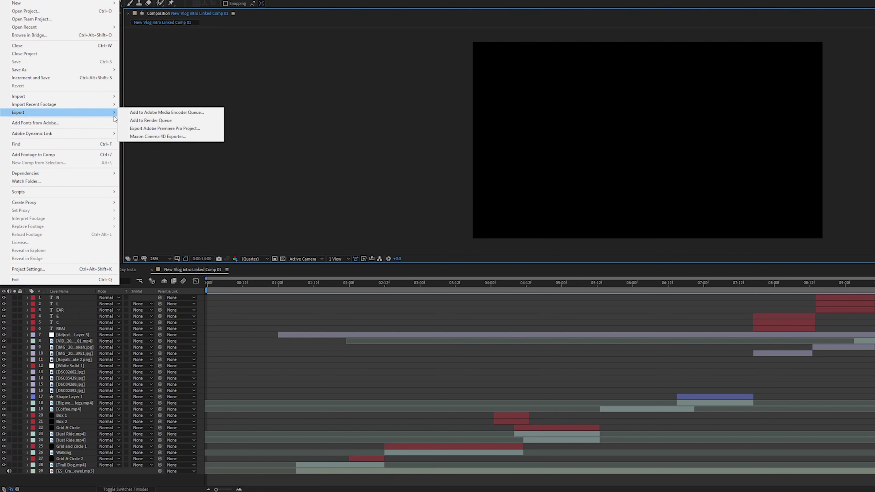
click(206, 129)
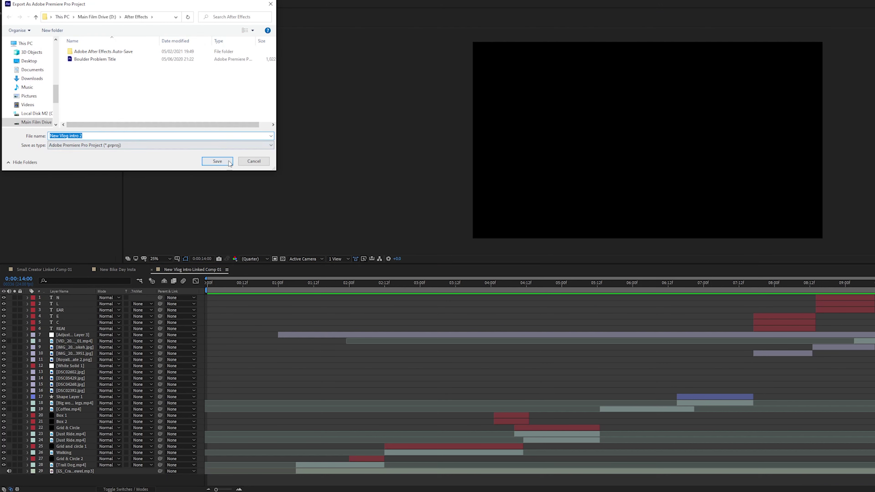
click(208, 135)
click(217, 161)
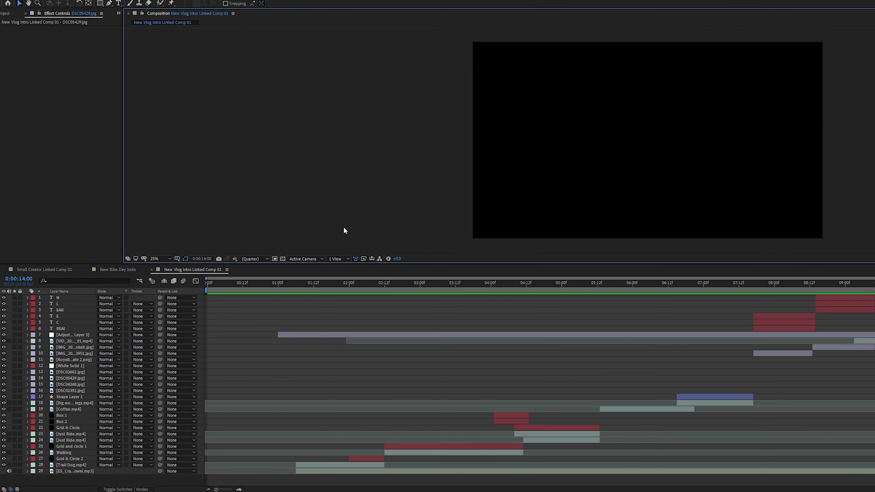
- Try pre-composing all layers into a composition named New Vlog intro, and undo the pre-compose
key(ctrl+a)
right_click(66, 300)
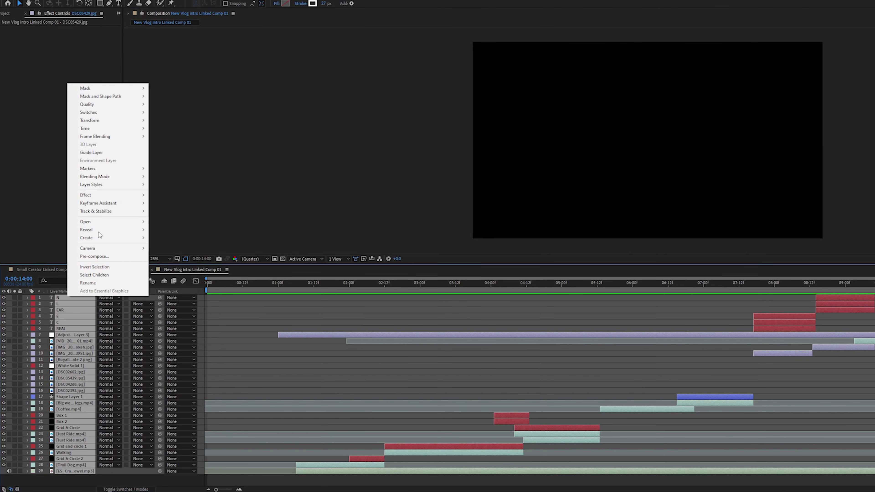
right_click(131, 247)
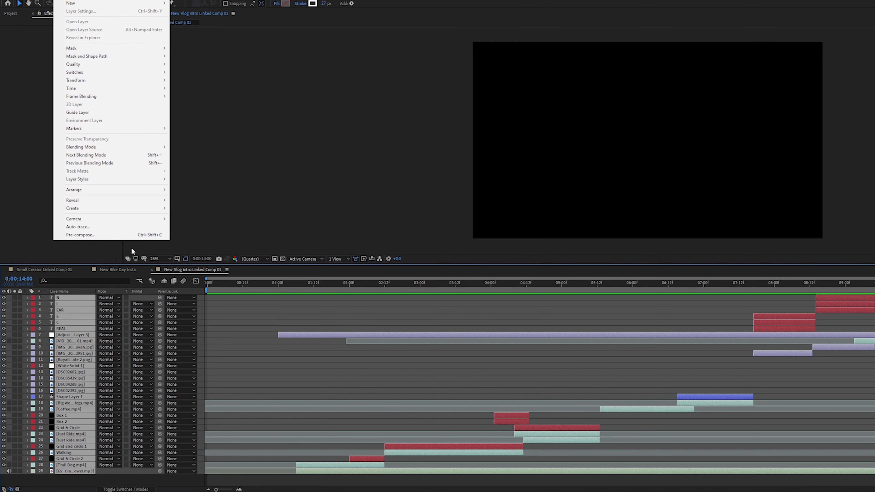
click(138, 235)
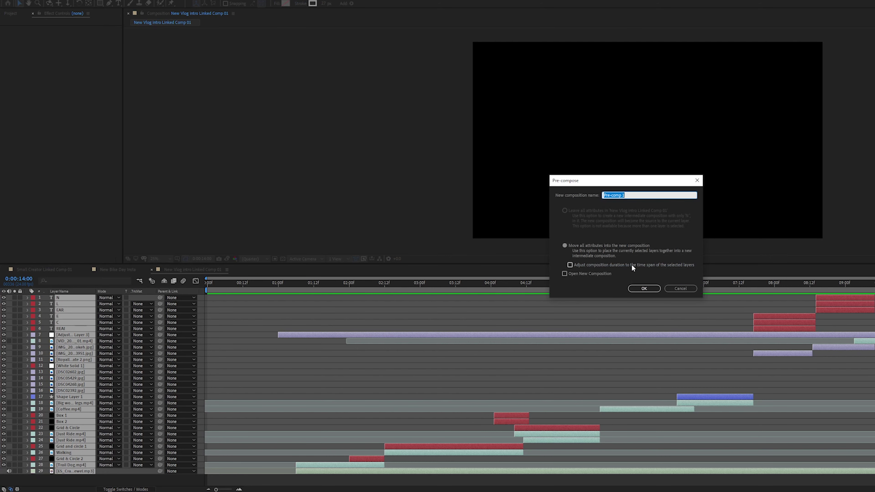
text(New Vlog intro)
key(Return)
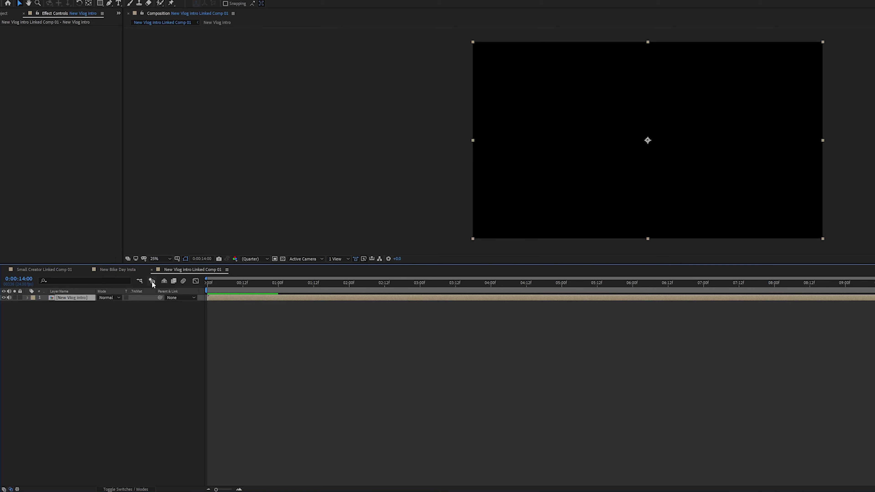
key(ctrl+z)
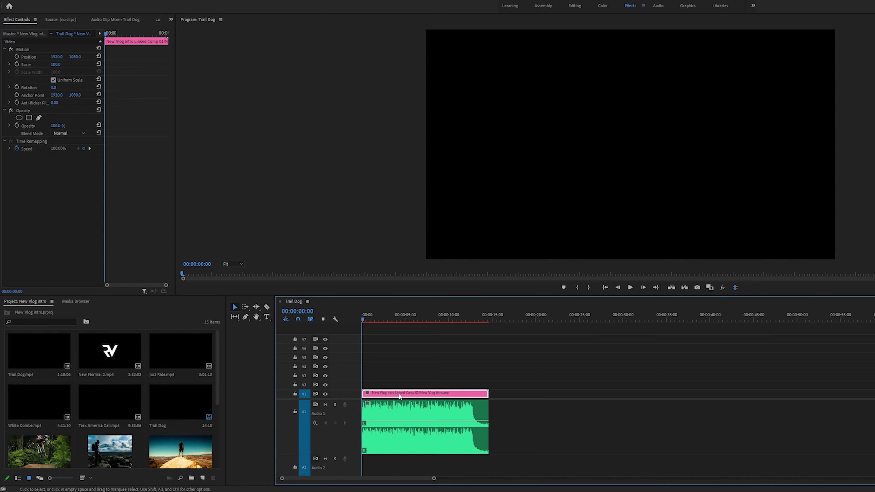
- Switch to Premiere Pro and link the New Vlog intro Linked Comp 01 clip with the audio clip on the Trail Dog timeline
click(558, 367)
drag(491, 367, 470, 436)
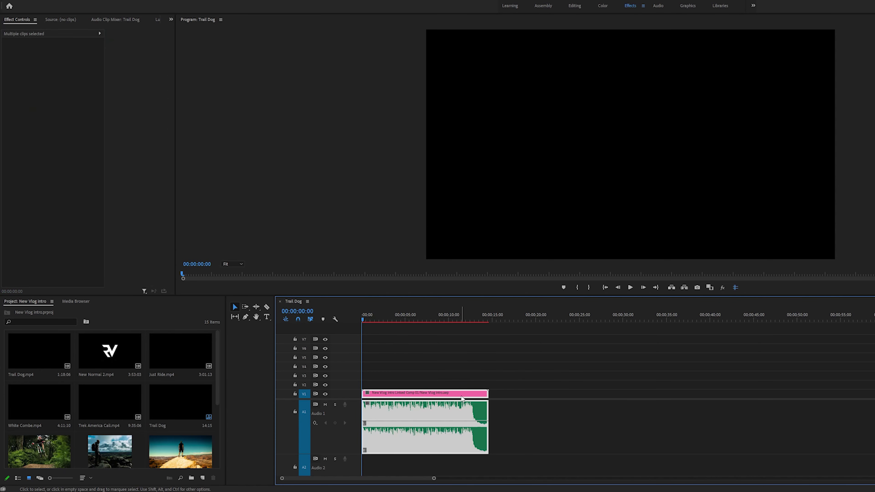
right_click(462, 398)
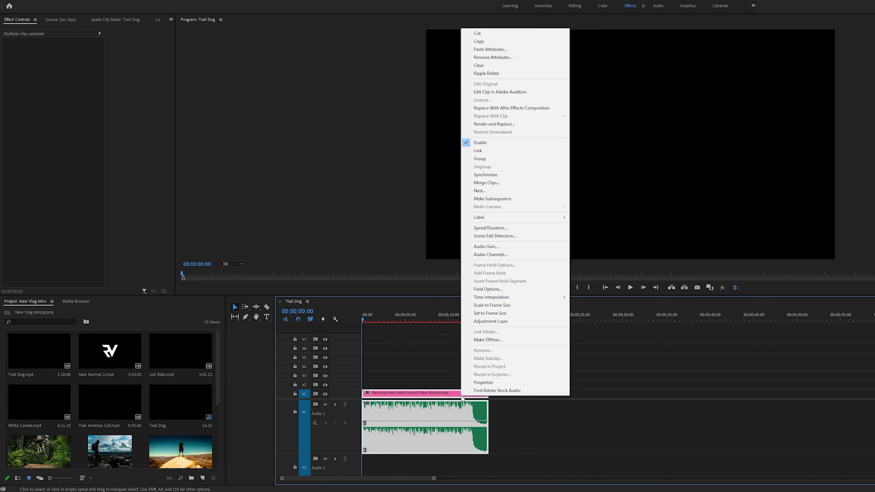
click(494, 152)
click(530, 387)
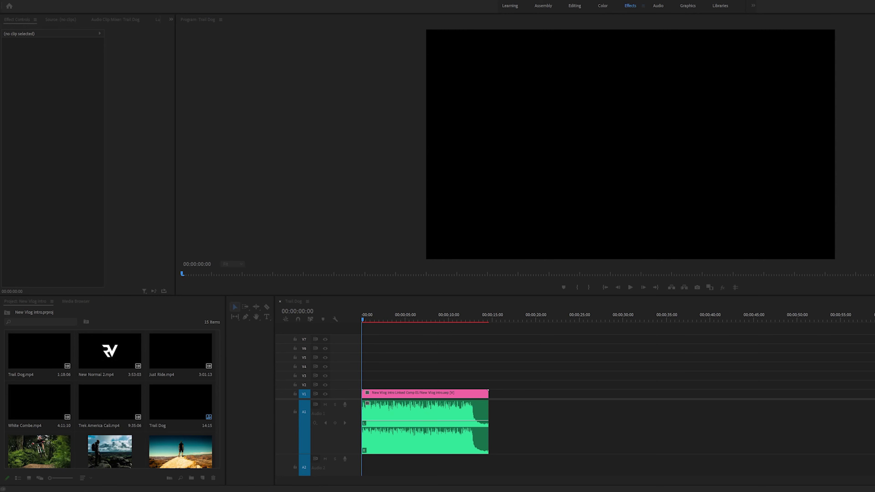
- Render the Trail Dog sequence preview and play it from the start
click(630, 287)
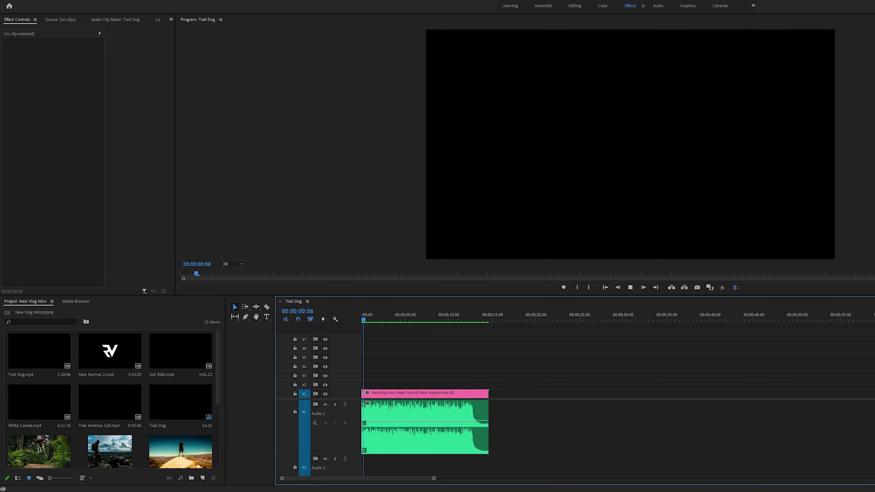